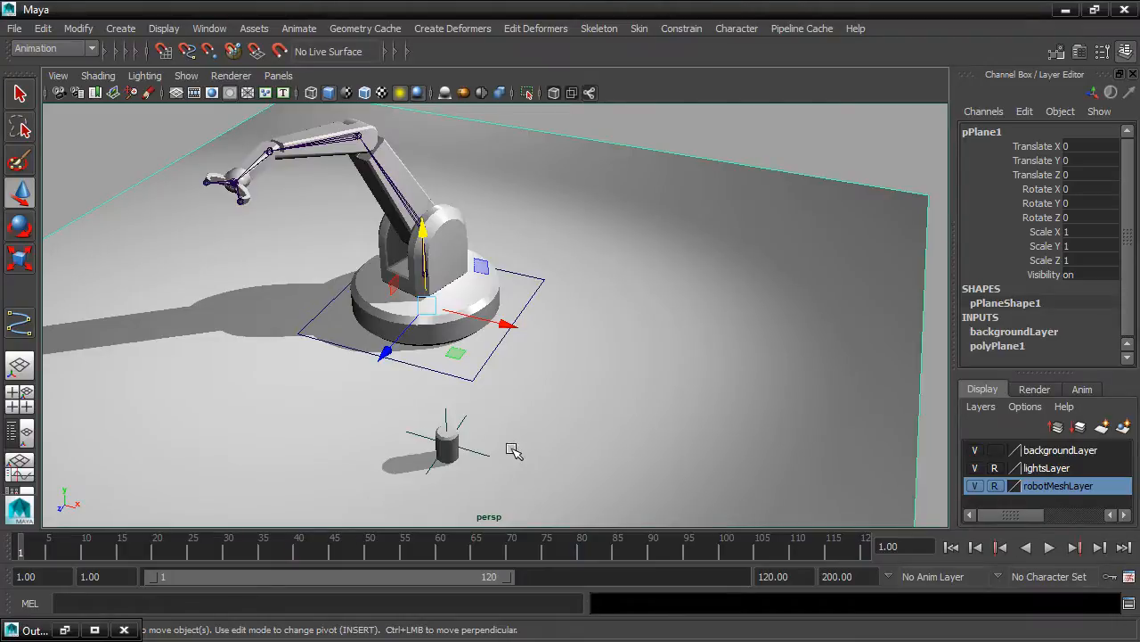
- Parent-constrain the can locator to the ground plane with Maintain offset enabled and all translate and rotate axes
click(465, 454)
scroll(644, 443, up, 3)
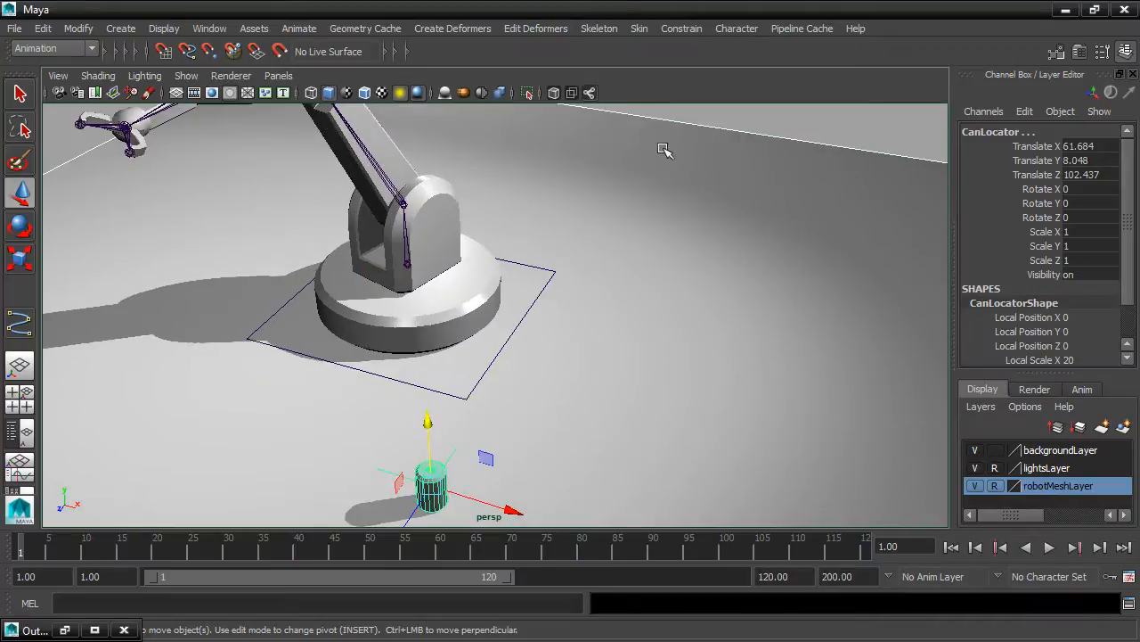
click(678, 36)
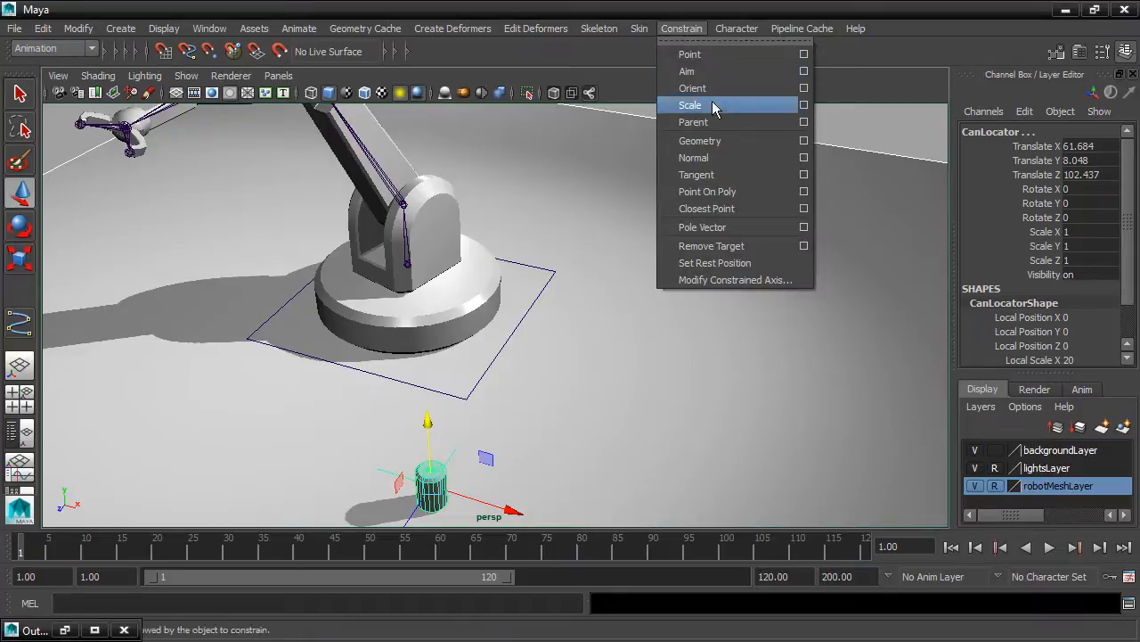
click(804, 122)
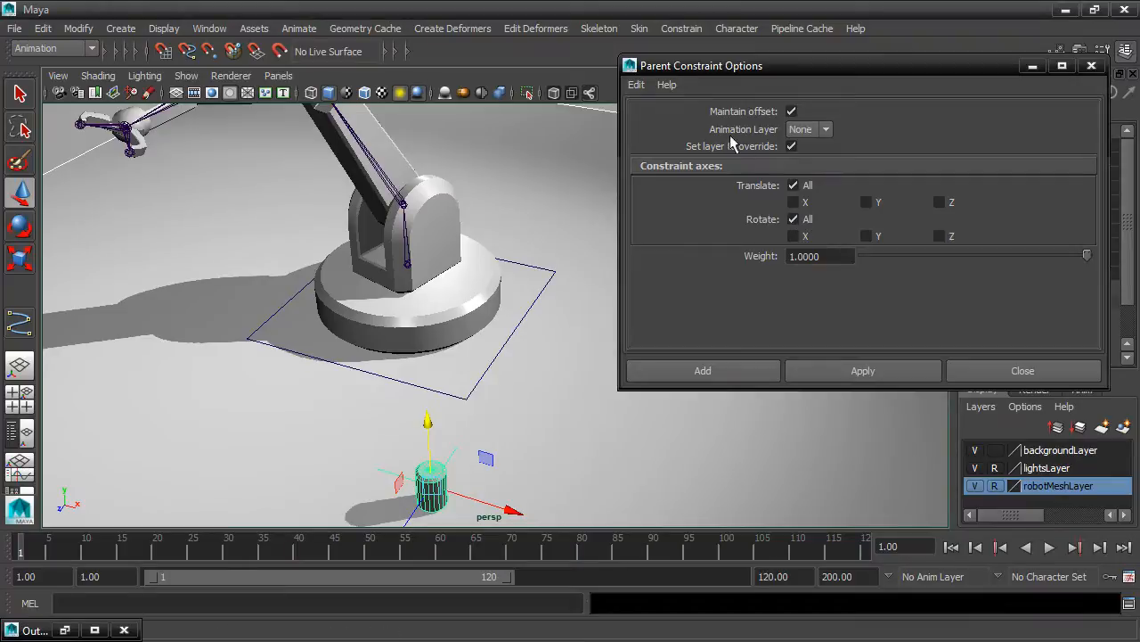
click(735, 371)
- Test the can's constraint by moving the ground plane along X, and undo the move
alt+drag(705, 371, 653, 371)
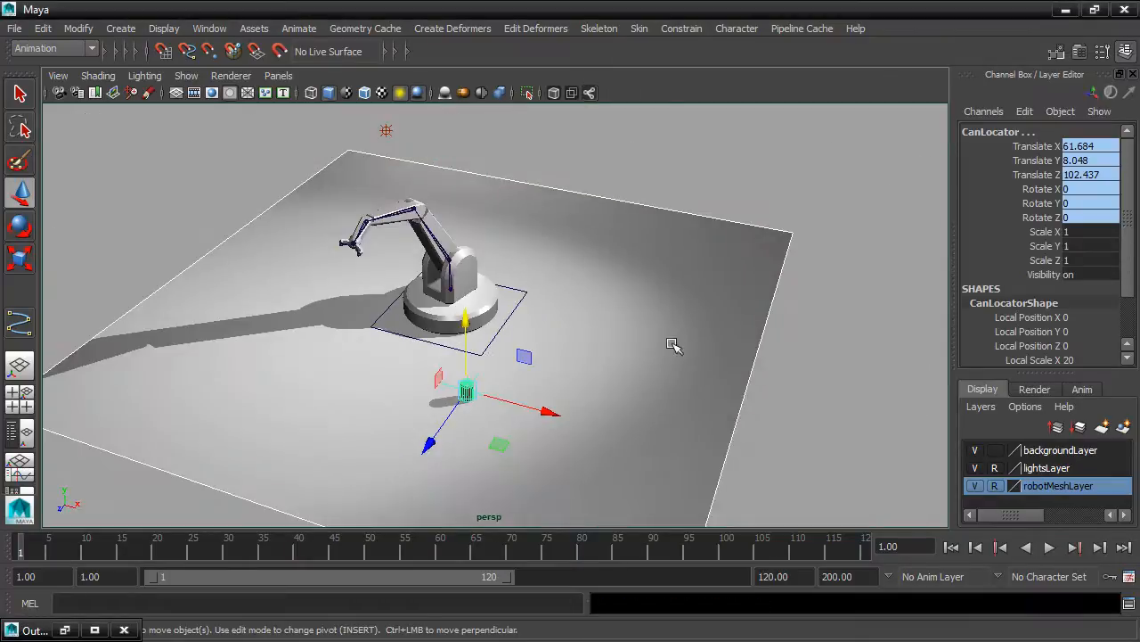
click(723, 259)
drag(534, 325, 650, 299)
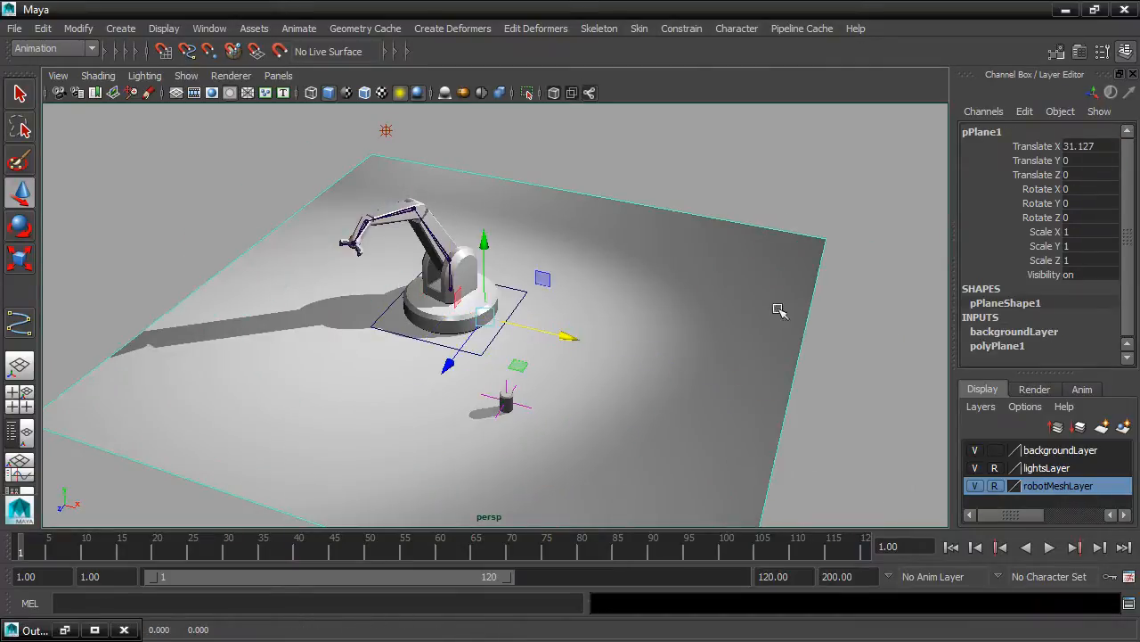
key(ctrl+z)
- At frame 75, parent-constrain the can locator to the robot's wrist joint as a second target
scroll(677, 307, up, 4)
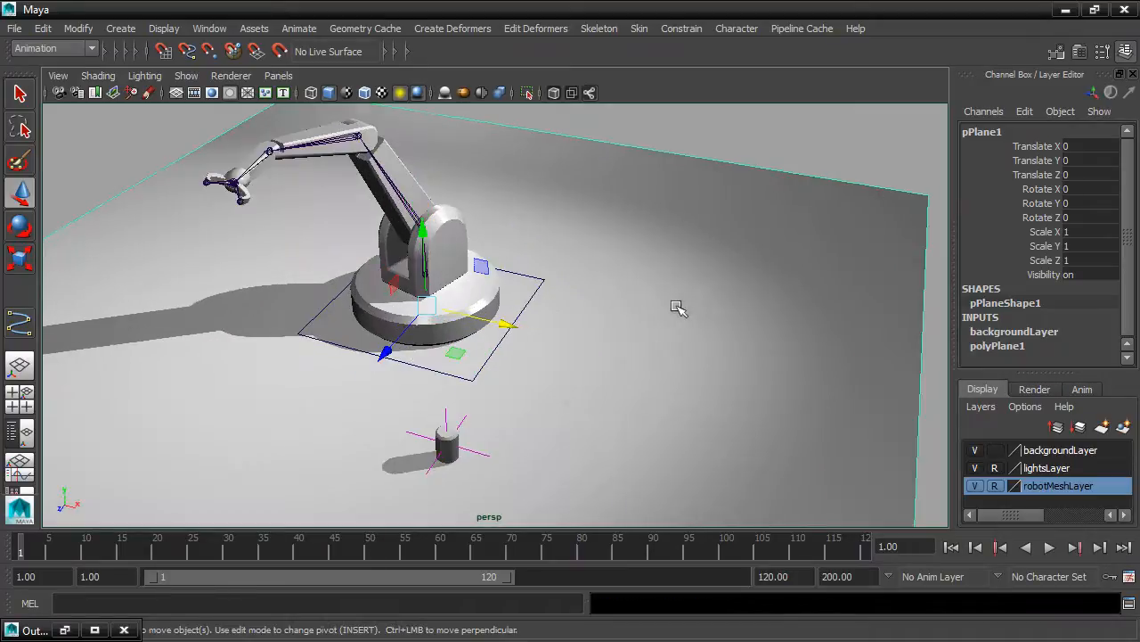
drag(20, 557, 546, 554)
key(w)
scroll(567, 313, up, 5)
scroll(657, 312, up, 6)
alt+middle_drag(783, 321, 751, 275)
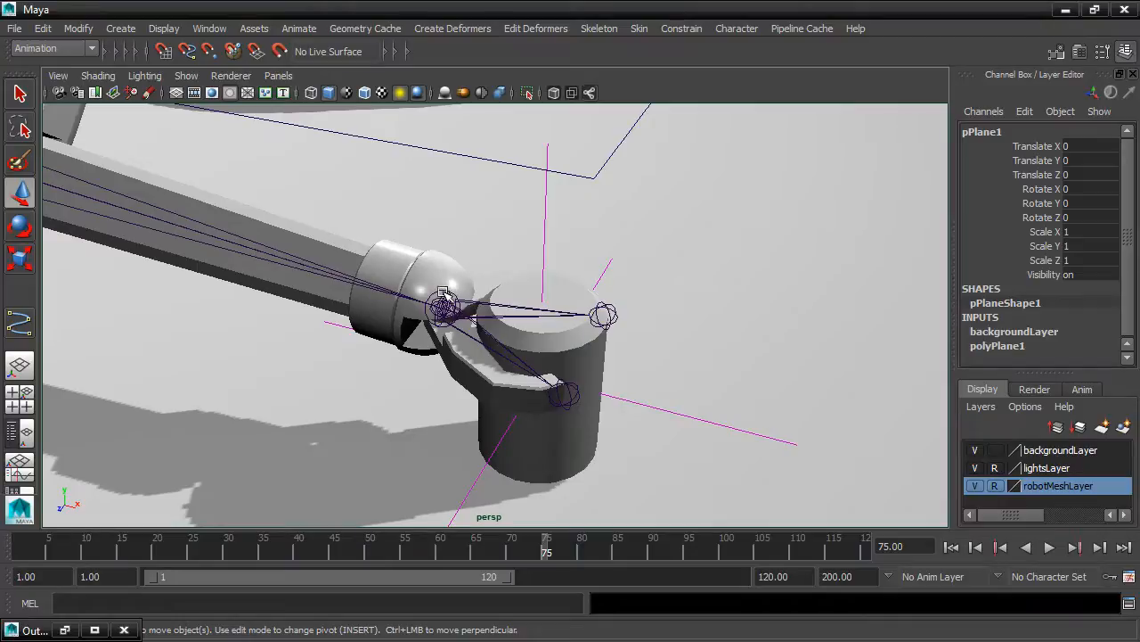
click(449, 295)
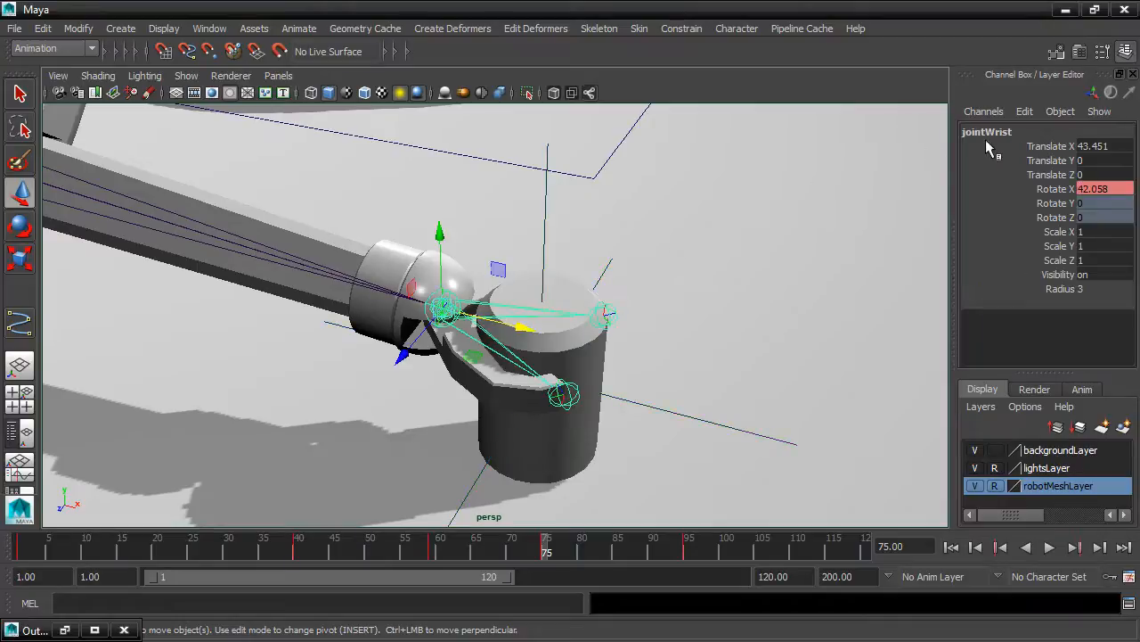
click(546, 222)
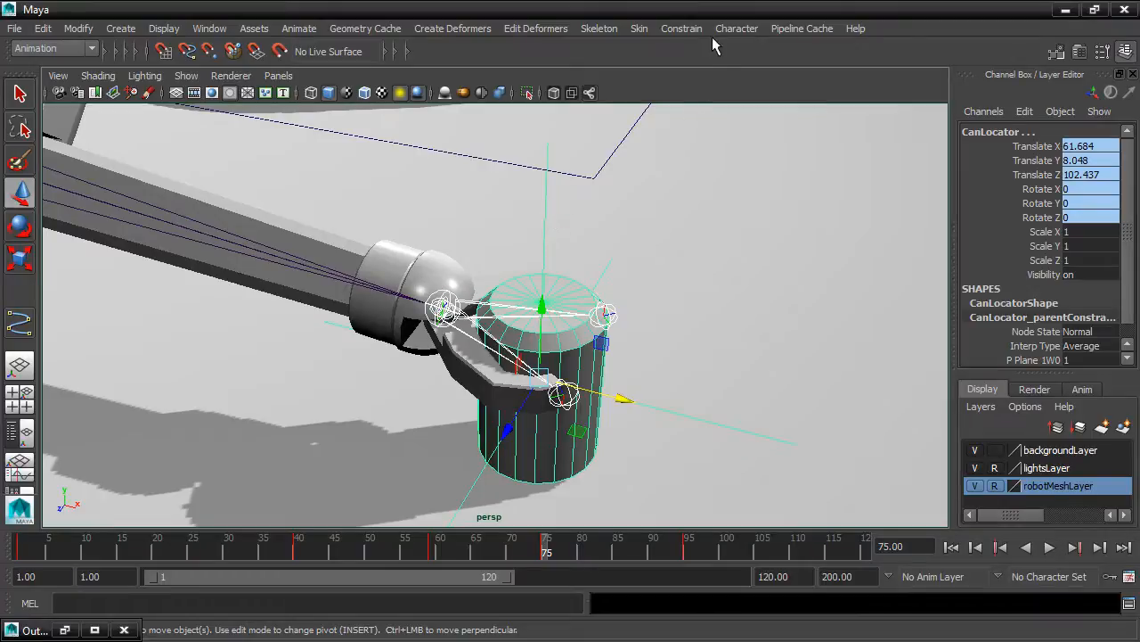
click(682, 30)
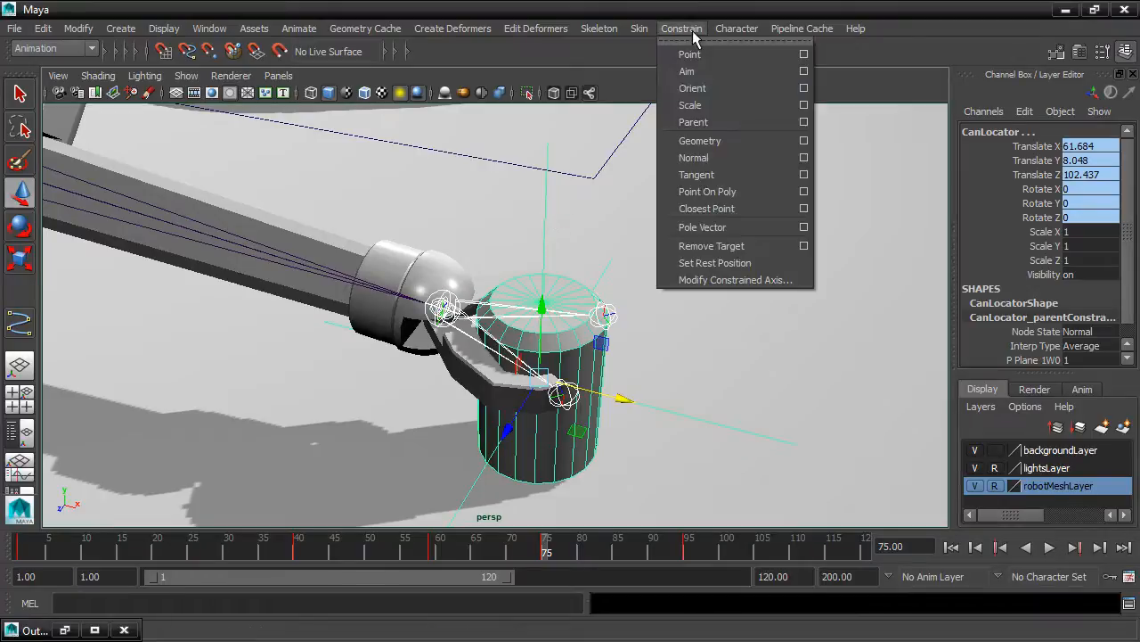
click(724, 121)
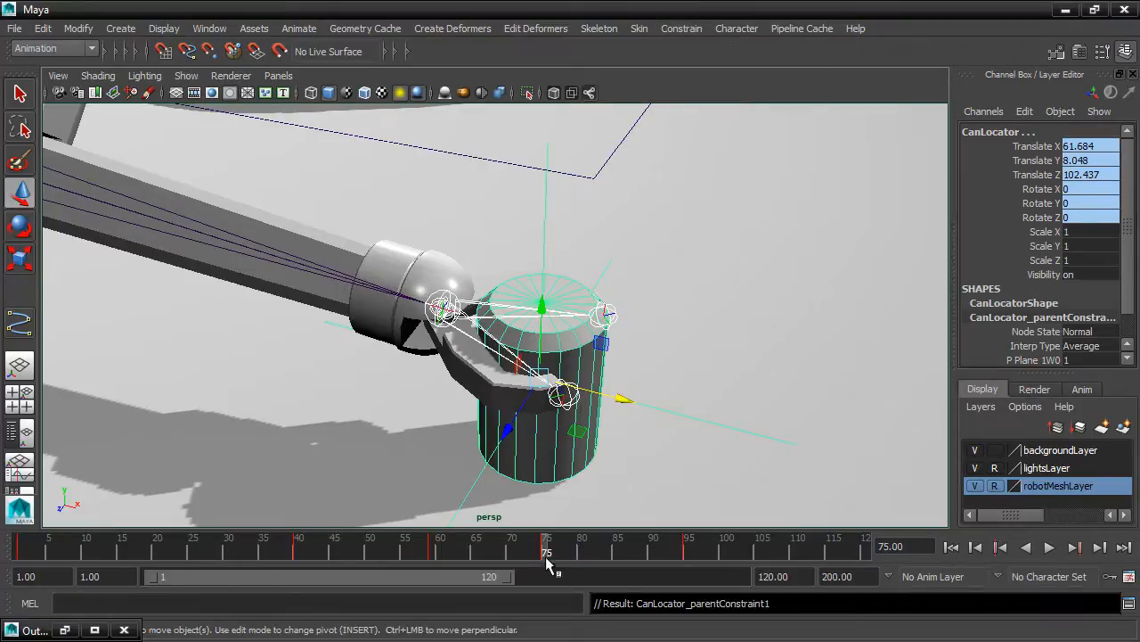
- At frame 1, set the Joint Wrist W1 weight of the can locator's parent constraint to 0
key(alt+v)
drag(533, 547, 3, 508)
scroll(379, 491, down, 10)
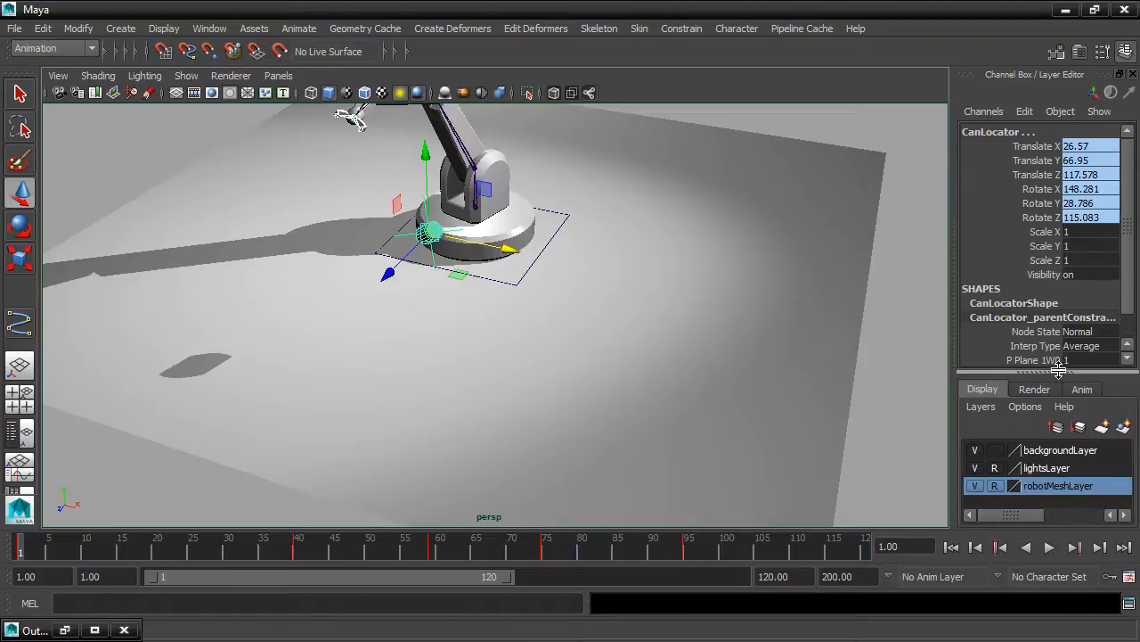
drag(1052, 371, 1065, 485)
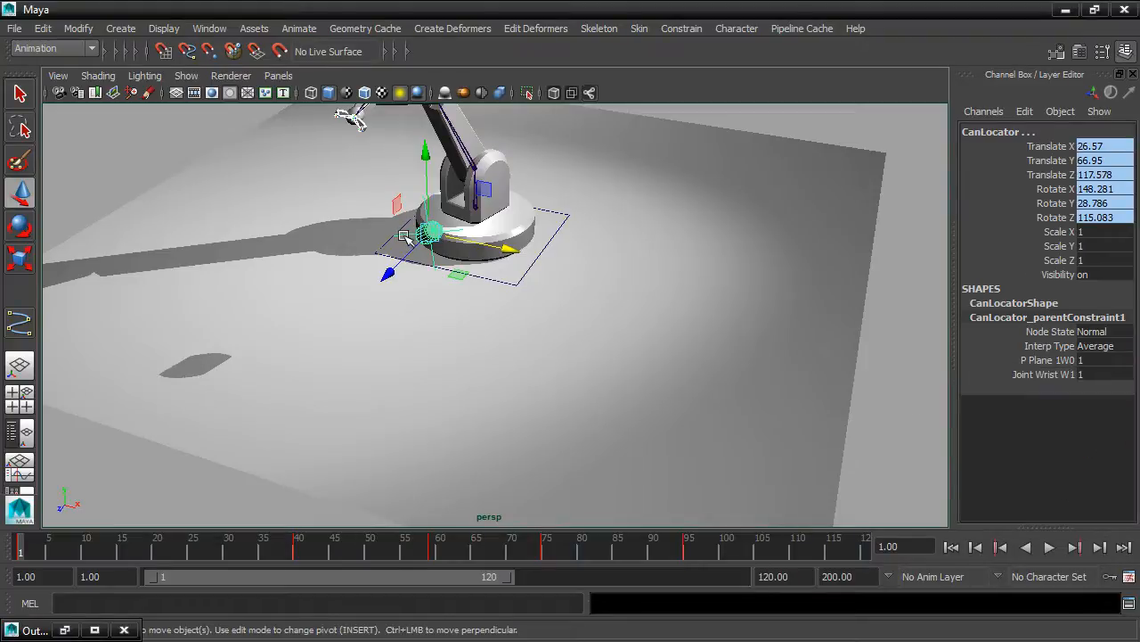
click(1097, 373)
click(1120, 375)
key(Return)
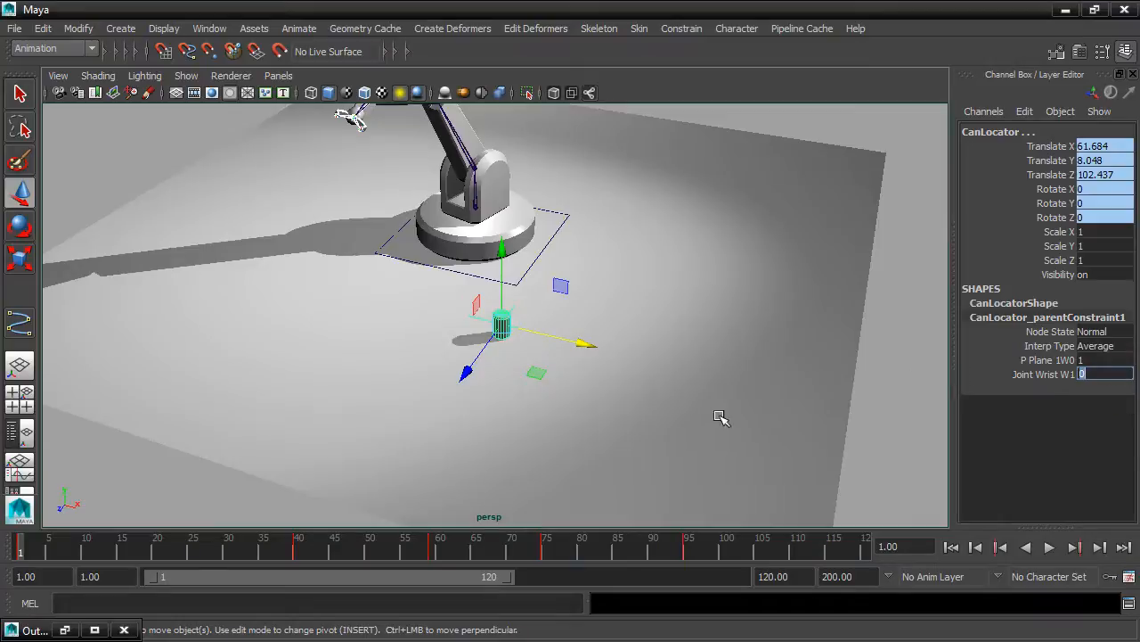
- Preview the motion up to frame 75, and key P Plane 1W0 at 1 and Joint Wrist W1 at 0 on frame 1
key(alt+v)
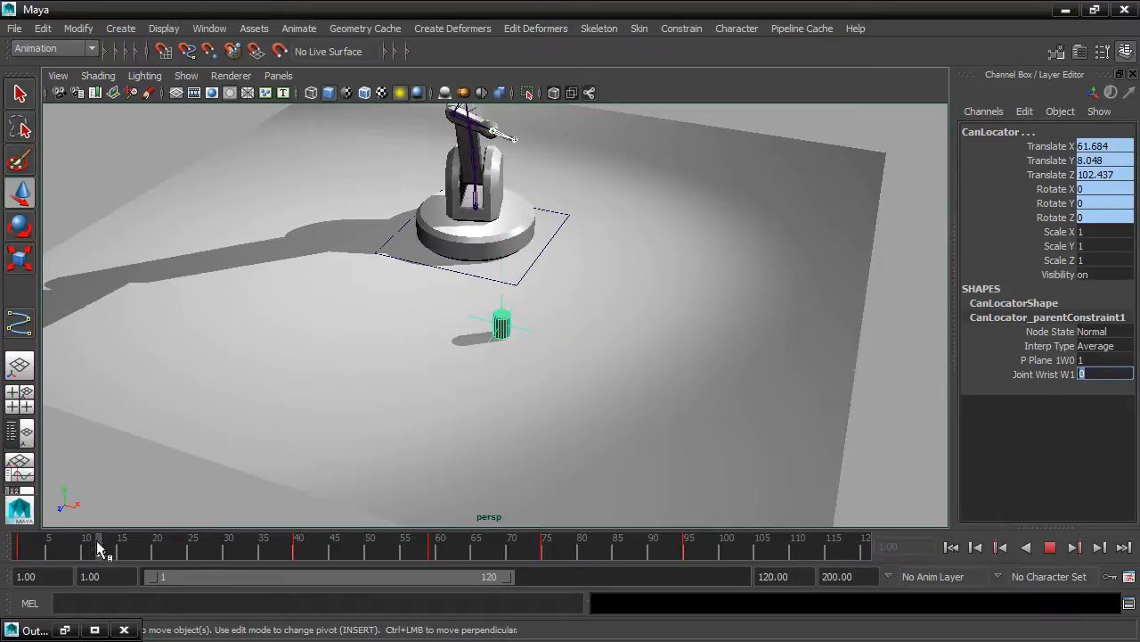
drag(302, 552, 546, 567)
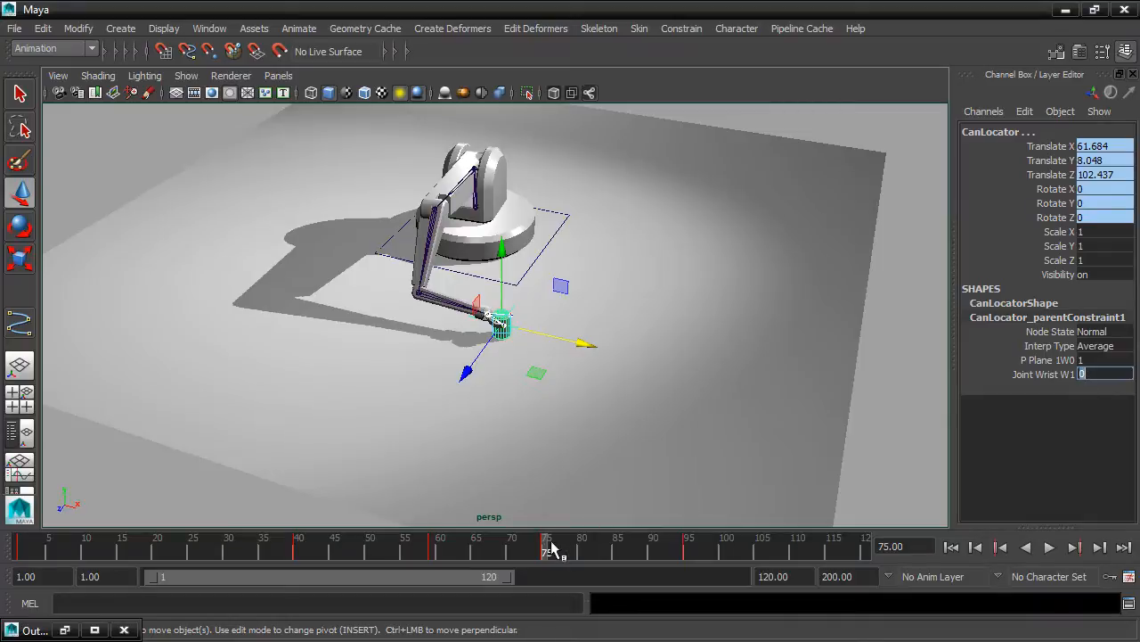
drag(548, 547, 18, 545)
drag(1042, 360, 1044, 381)
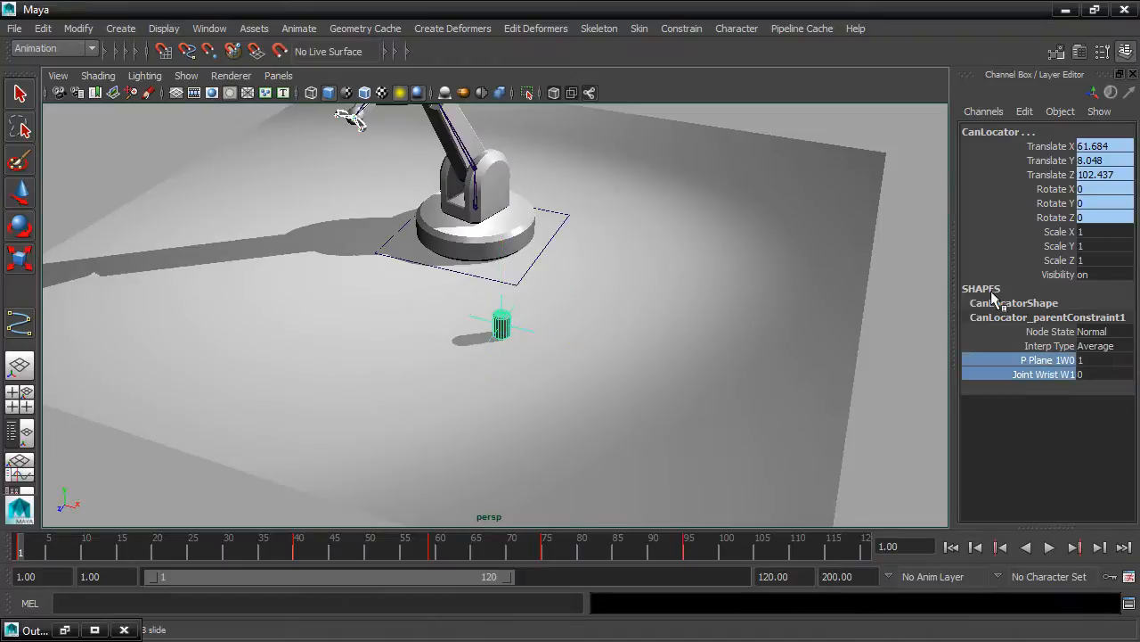
click(984, 111)
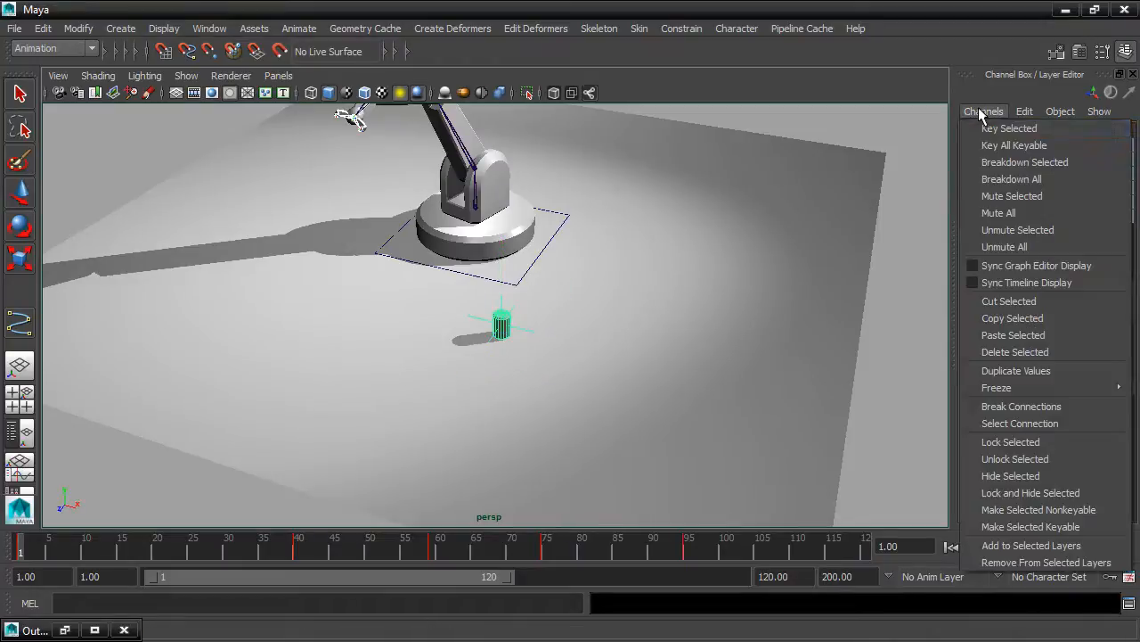
click(989, 129)
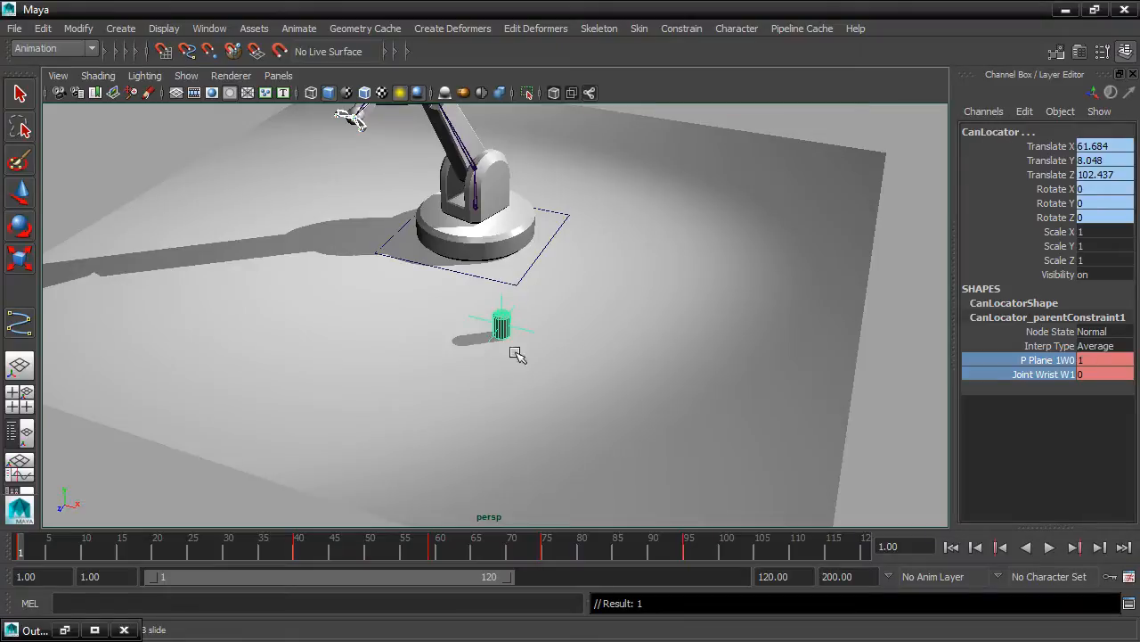
- At frame 75, set P Plane 1W0 to 0 and Joint Wrist W1 to 1, and key both weights
drag(24, 553, 546, 553)
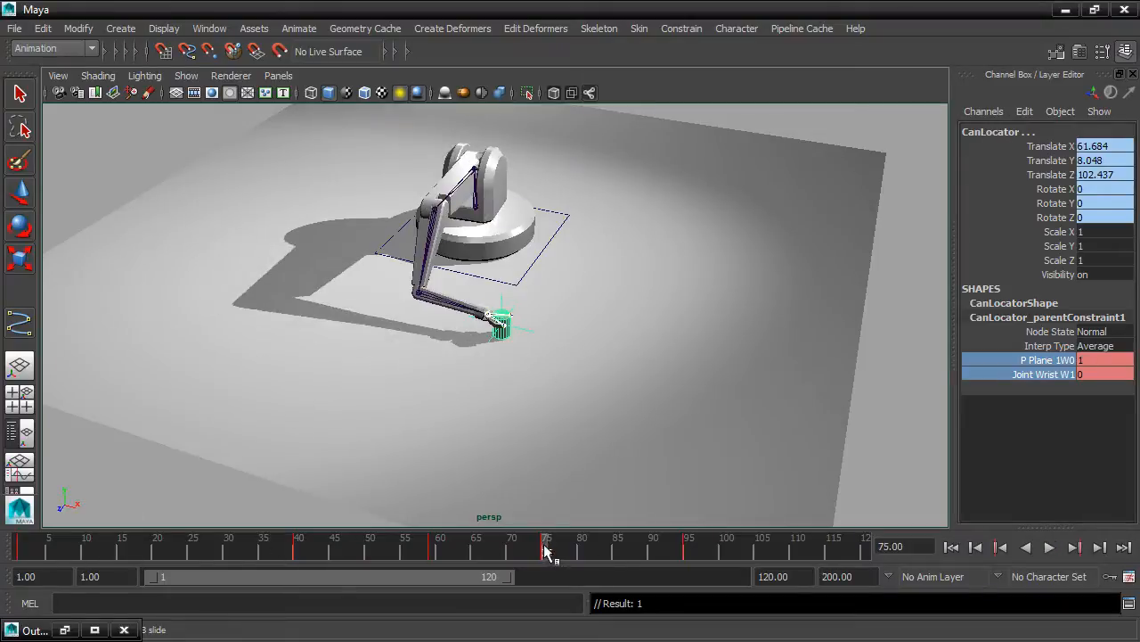
double_click(1096, 360)
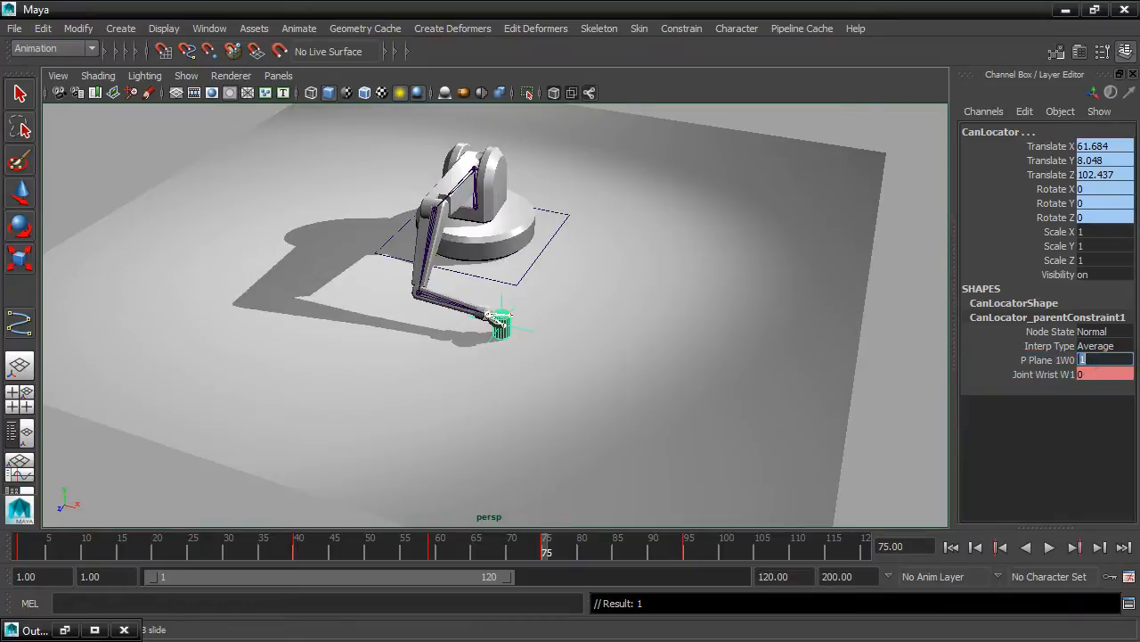
key(Return)
double_click(1114, 375)
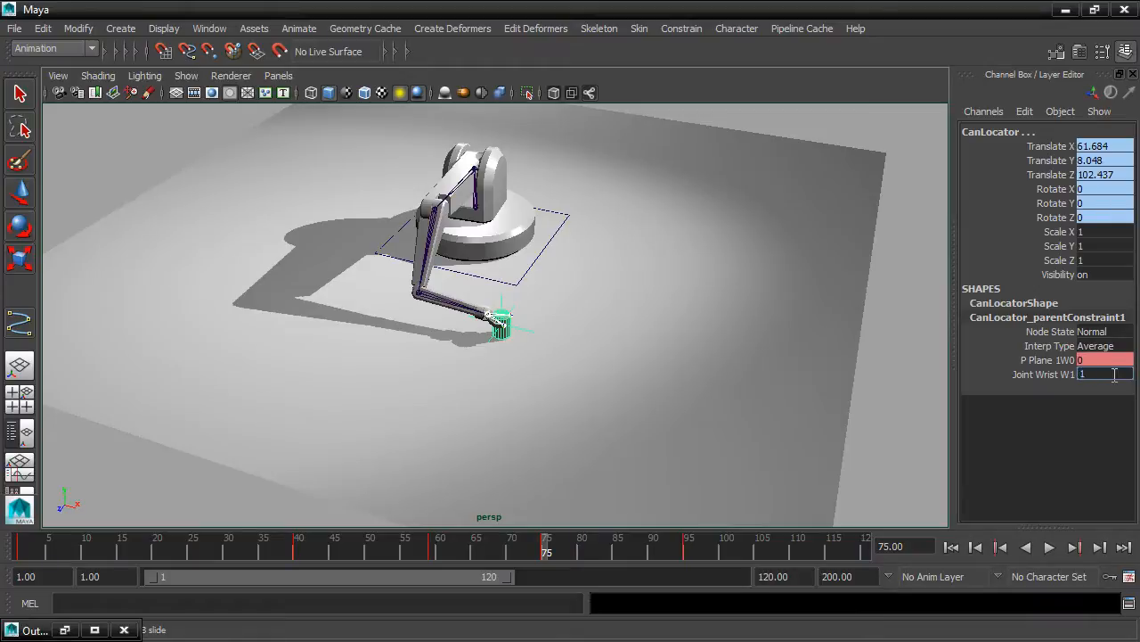
key(Return)
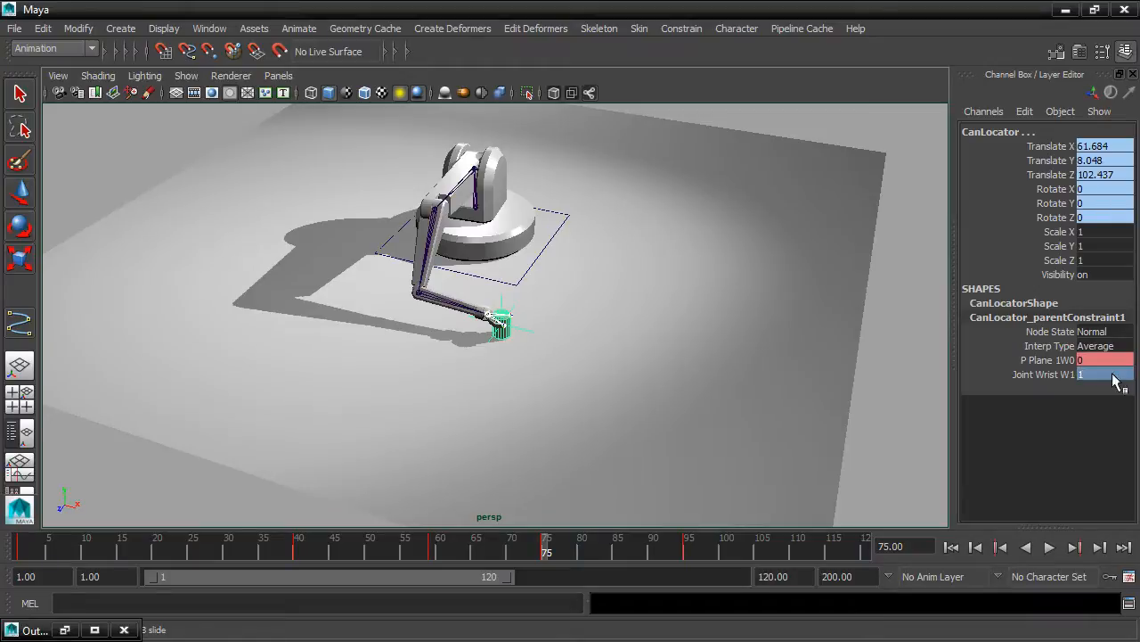
drag(1036, 360, 1031, 374)
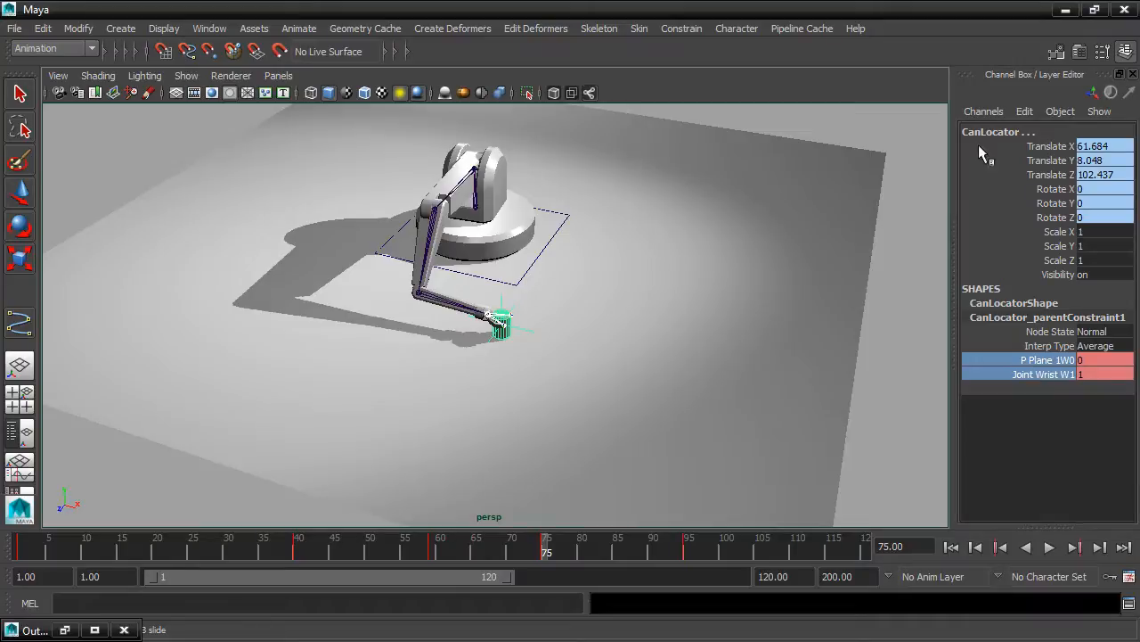
click(984, 111)
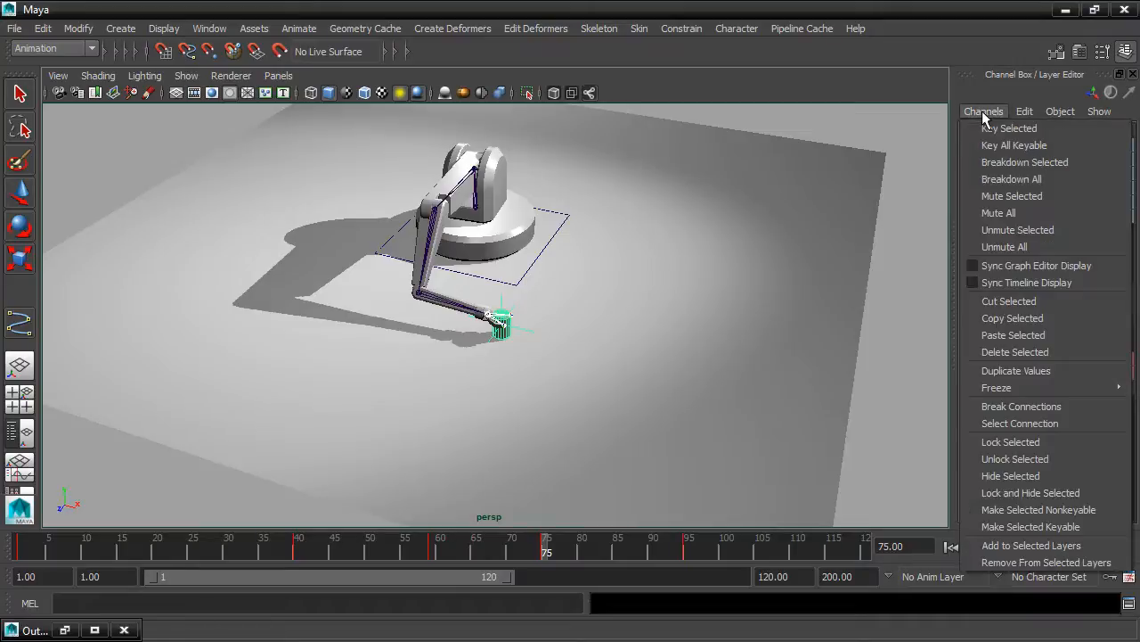
click(1035, 129)
mouse_move(552, 556)
mouse_down()
mouse_move(713, 544)
mouse_move(575, 540)
mouse_move(693, 528)
mouse_move(356, 539)
mouse_move(244, 523)
mouse_move(120, 540)
mouse_move(484, 538)
mouse_move(72, 527)
mouse_move(547, 541)
mouse_up()
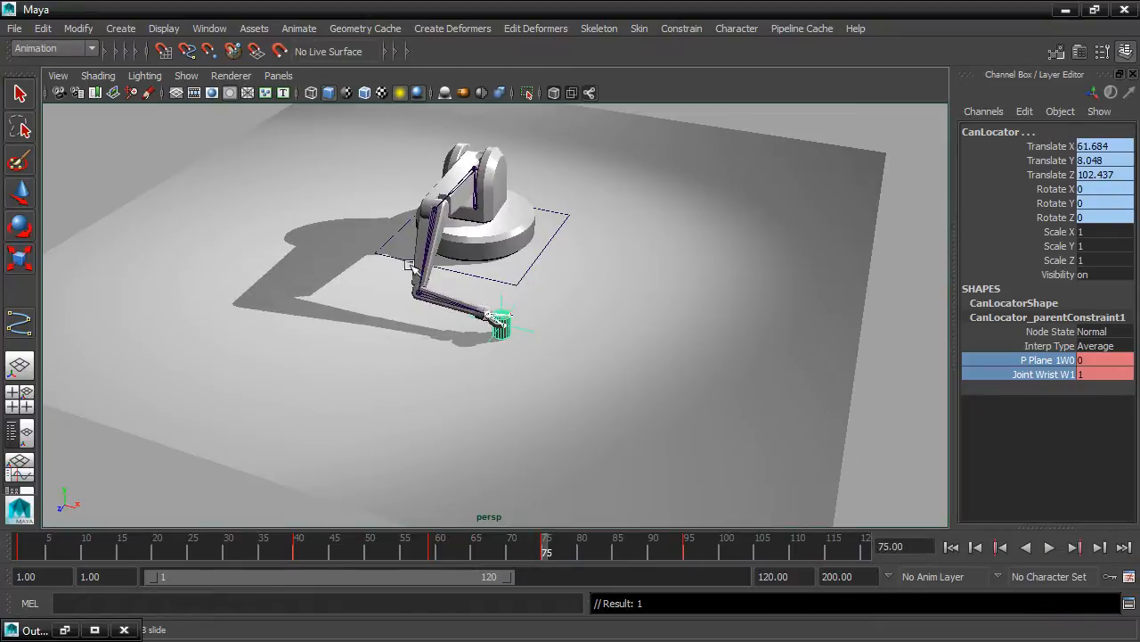
- Open the Graph Editor and frame the can locator's P Plane 1W0 and Joint Wrist W1 weight curves, keeping the robot visible above
click(226, 30)
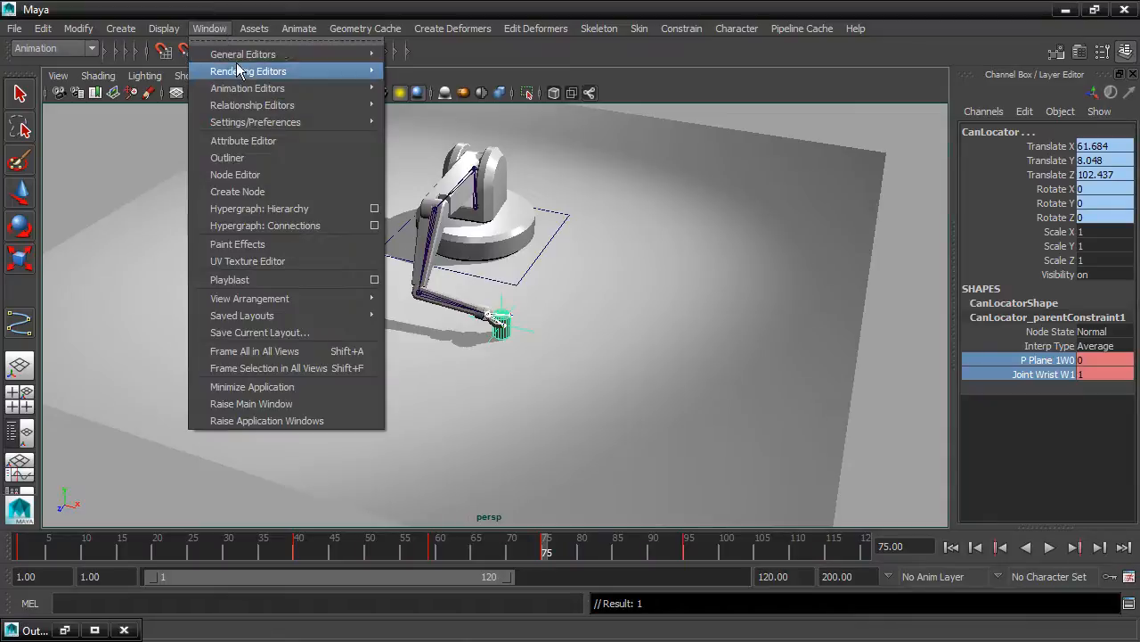
mouse_move(243, 90)
click(432, 98)
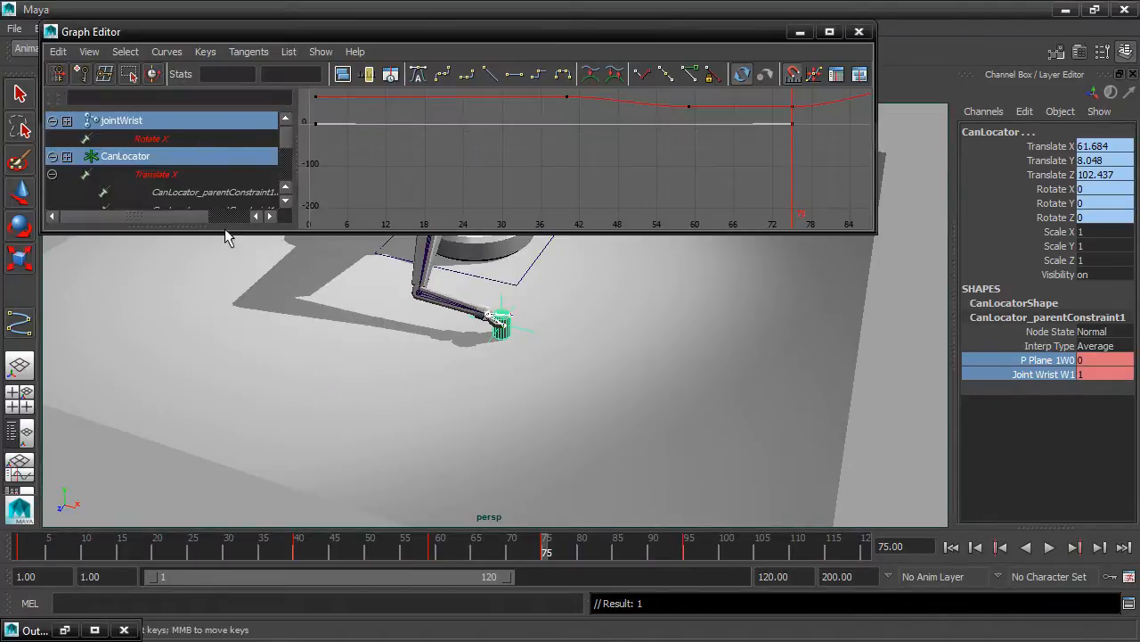
drag(233, 231, 238, 350)
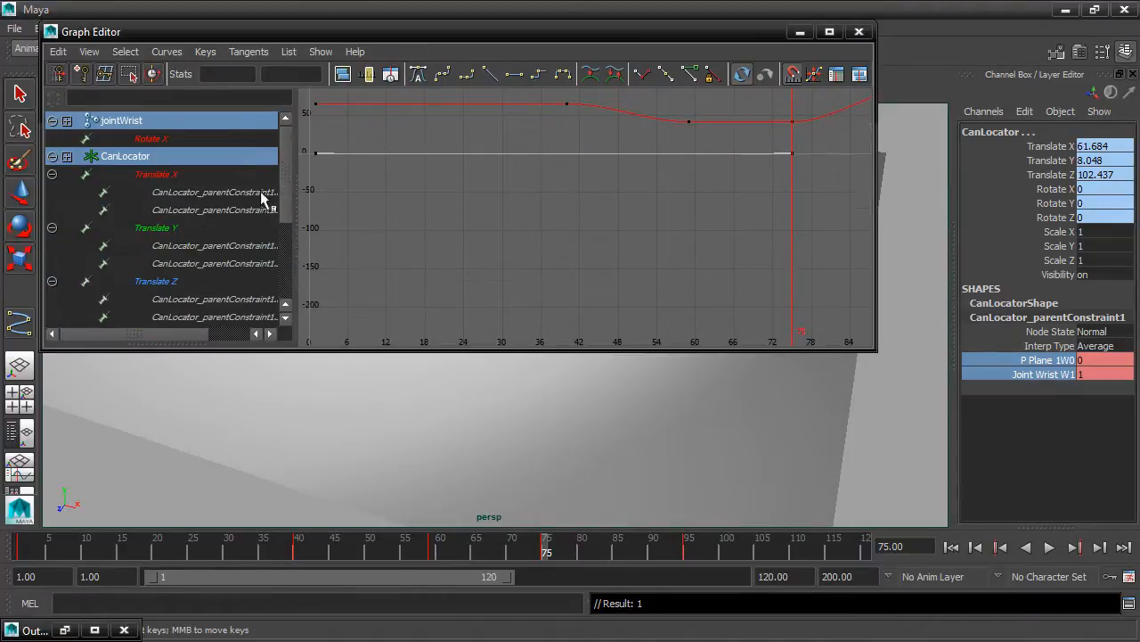
drag(293, 191, 365, 191)
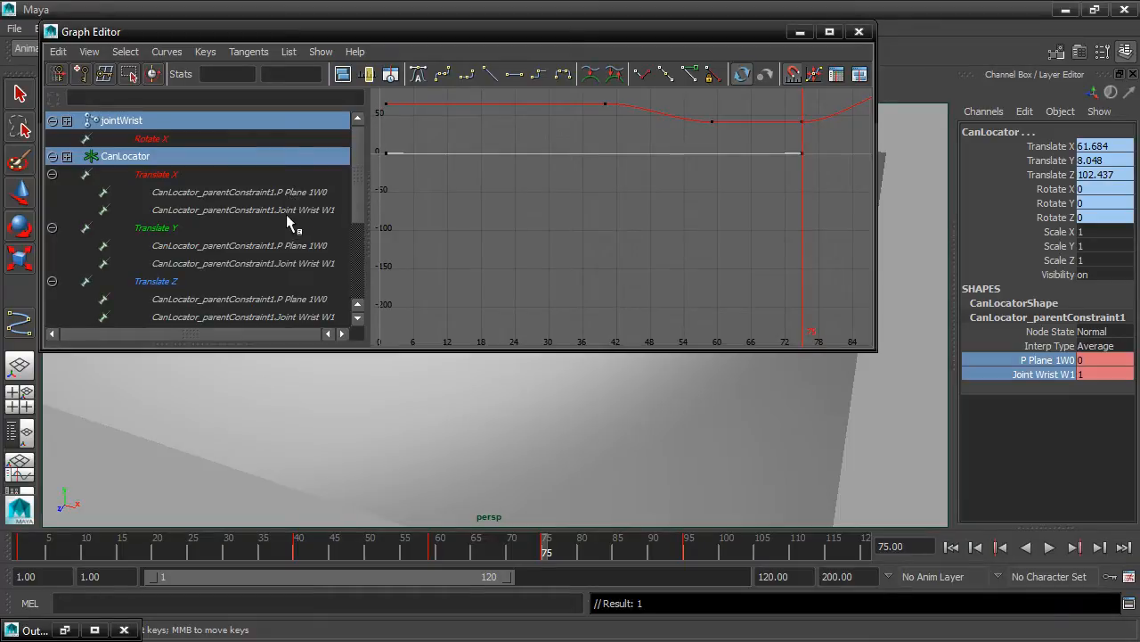
drag(307, 193, 299, 203)
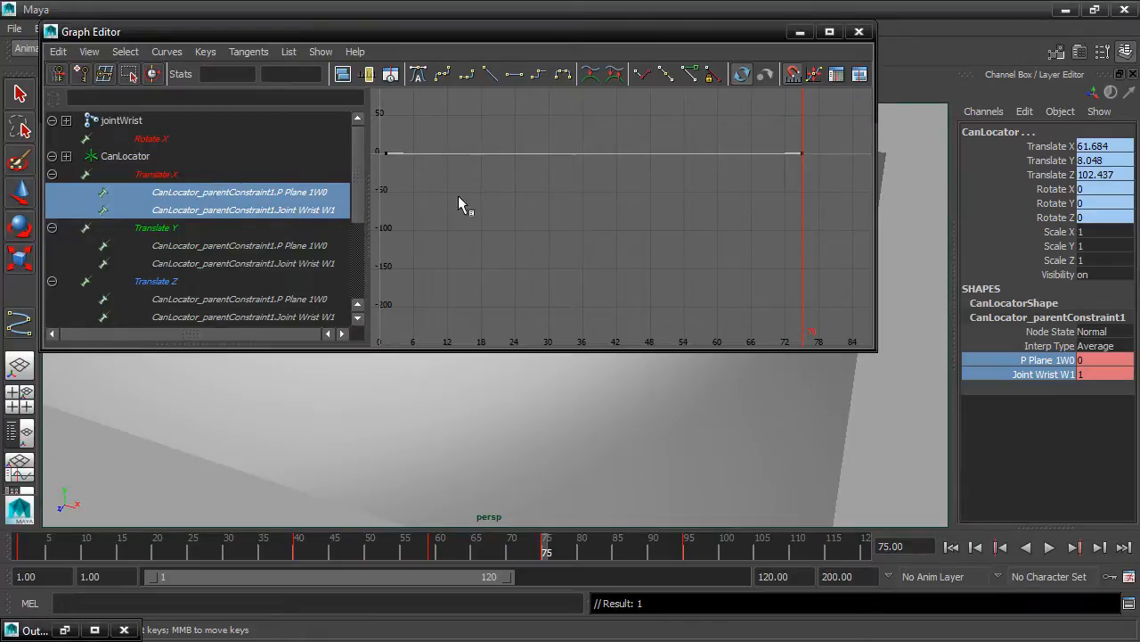
key(f)
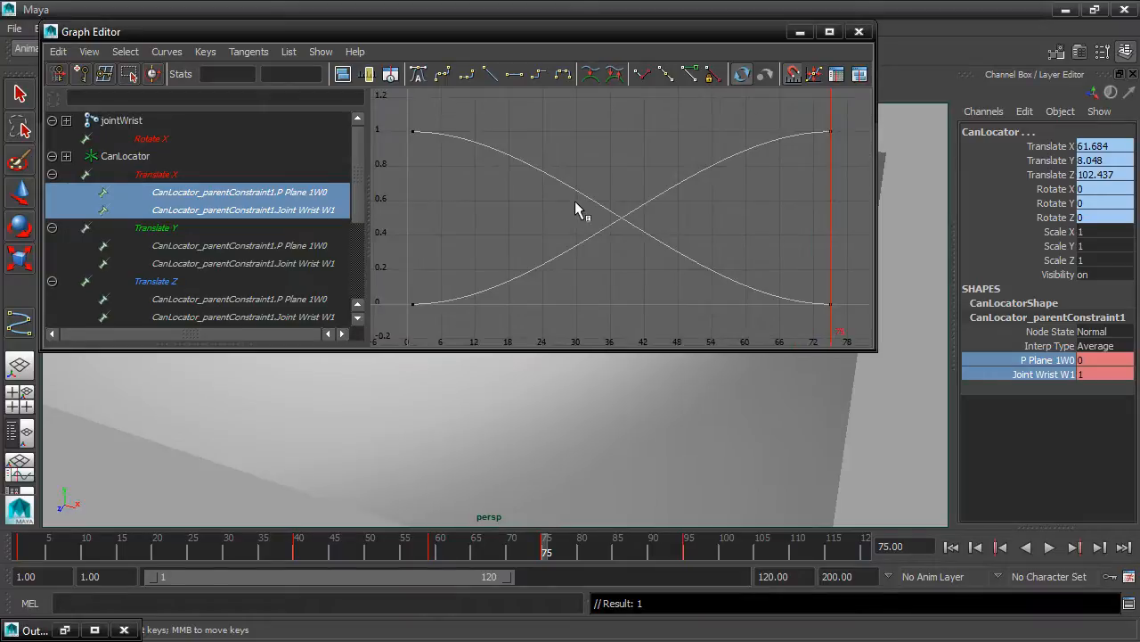
drag(510, 37, 536, 272)
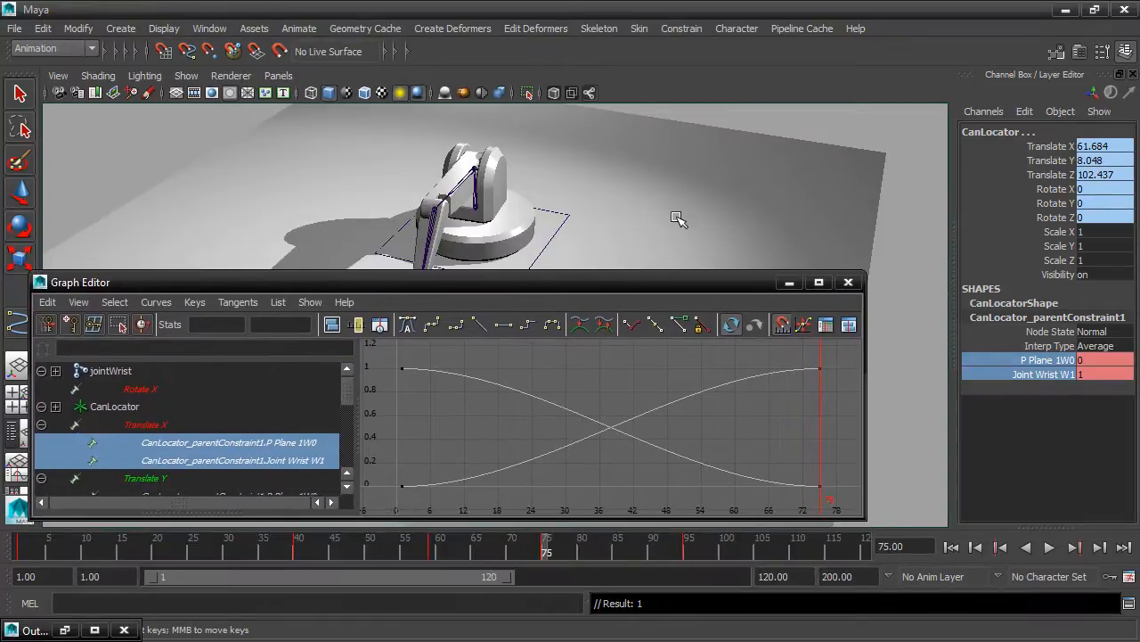
- Return to frame 1 and apply step tangents to all keys of the P Plane 1W0 and Joint Wrist W1 weight curves
alt+drag(679, 213, 622, 214)
alt+middle_drag(622, 214, 620, 188)
drag(545, 542, 493, 561)
mouse_move(446, 555)
mouse_down()
mouse_move(191, 548)
mouse_move(374, 545)
mouse_move(263, 532)
mouse_move(3, 527)
mouse_up()
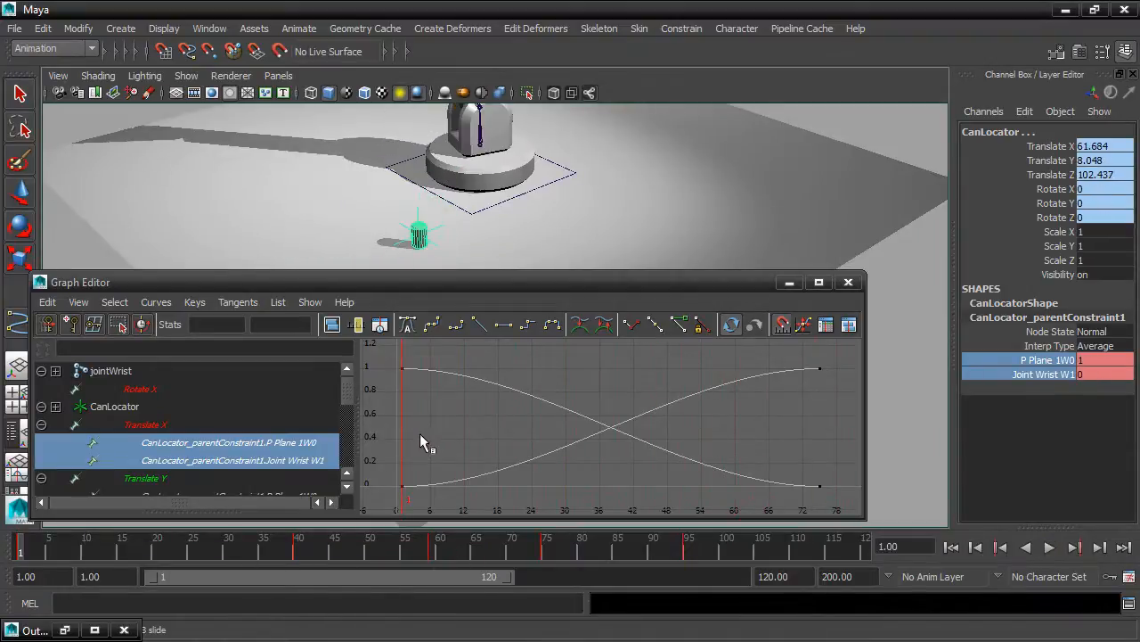
drag(382, 354, 855, 492)
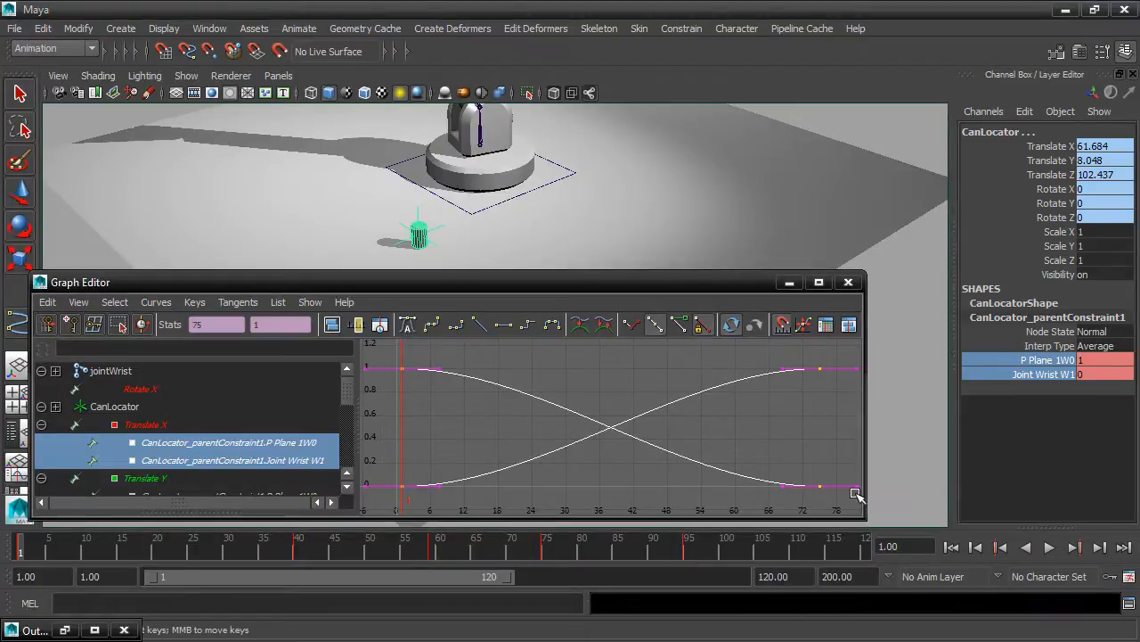
click(527, 326)
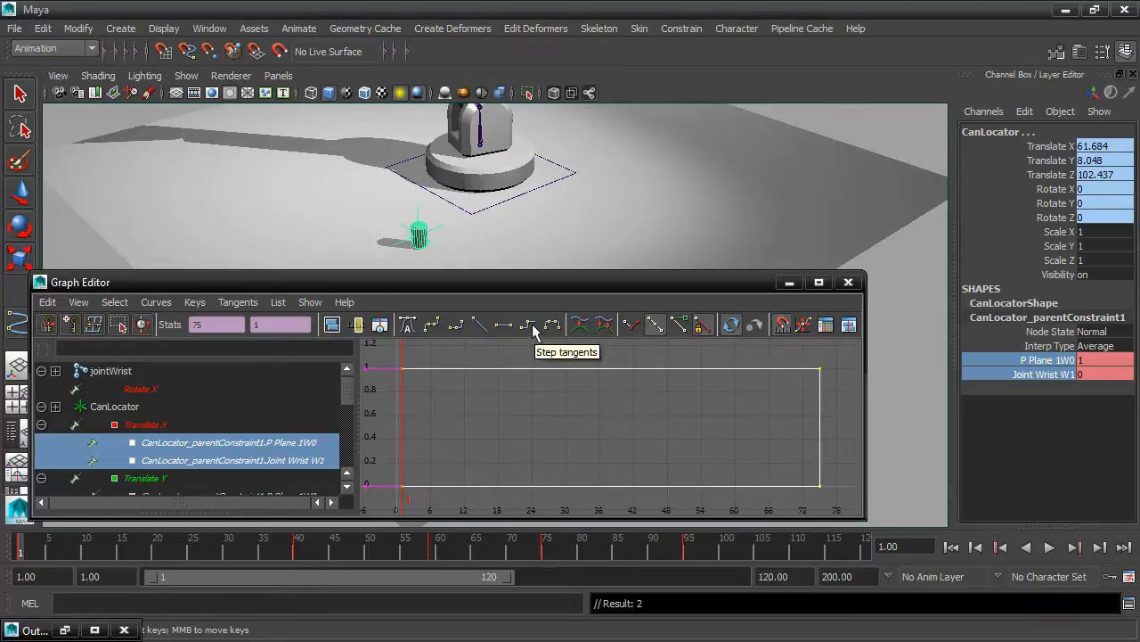
- Minimize the Graph Editor and play back the animation to check how the arm picks up the can
scroll(727, 195, down, 2)
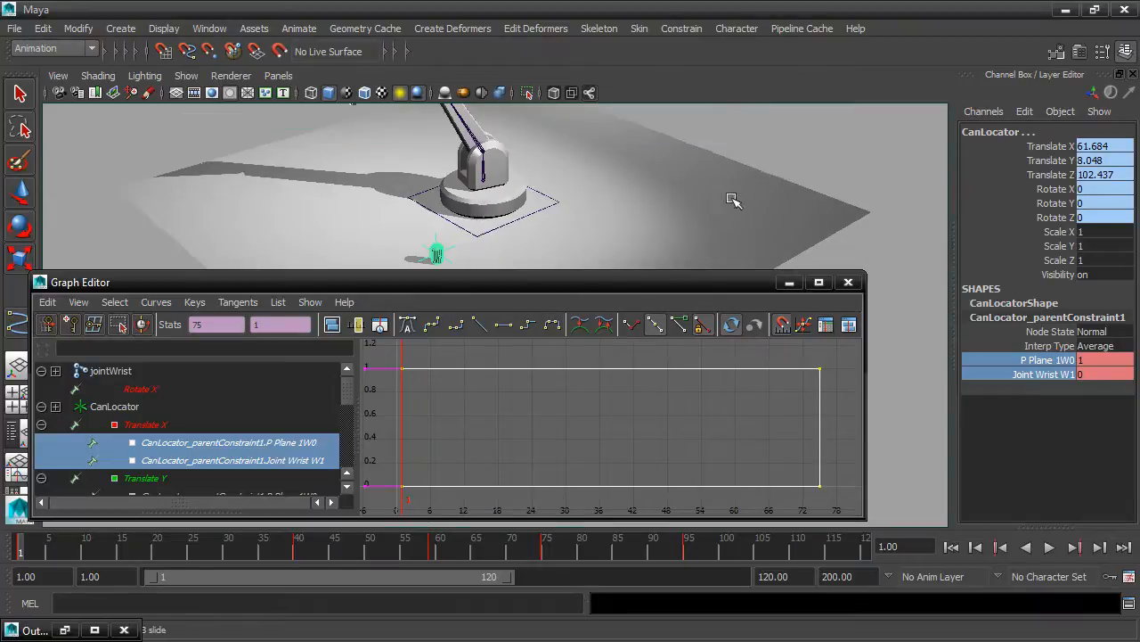
click(790, 283)
alt+drag(784, 351, 799, 392)
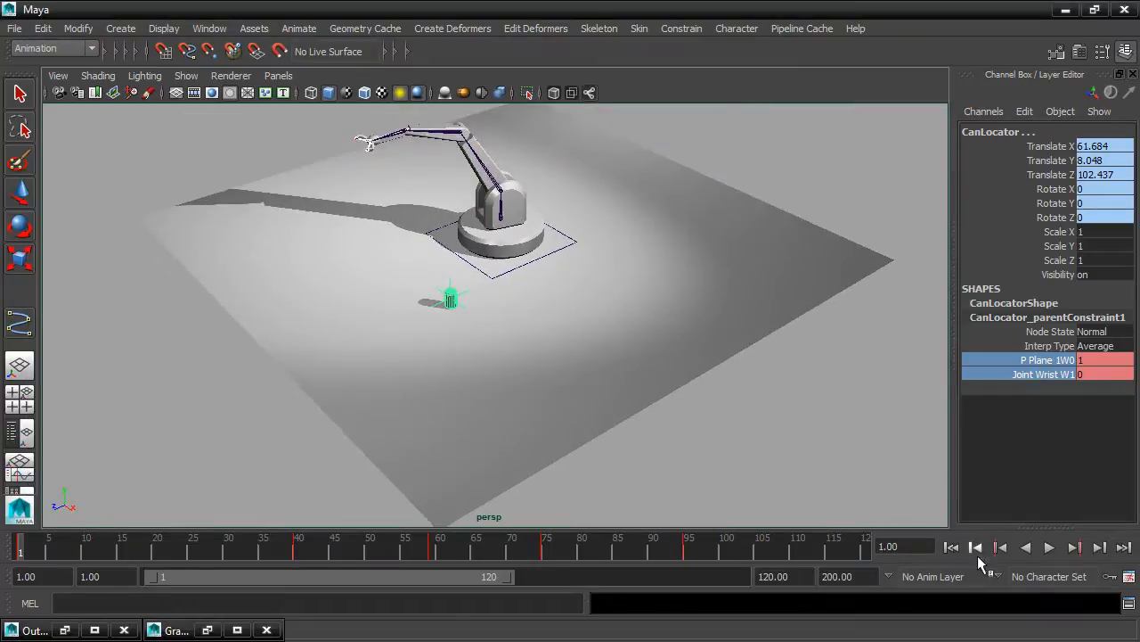
click(1050, 547)
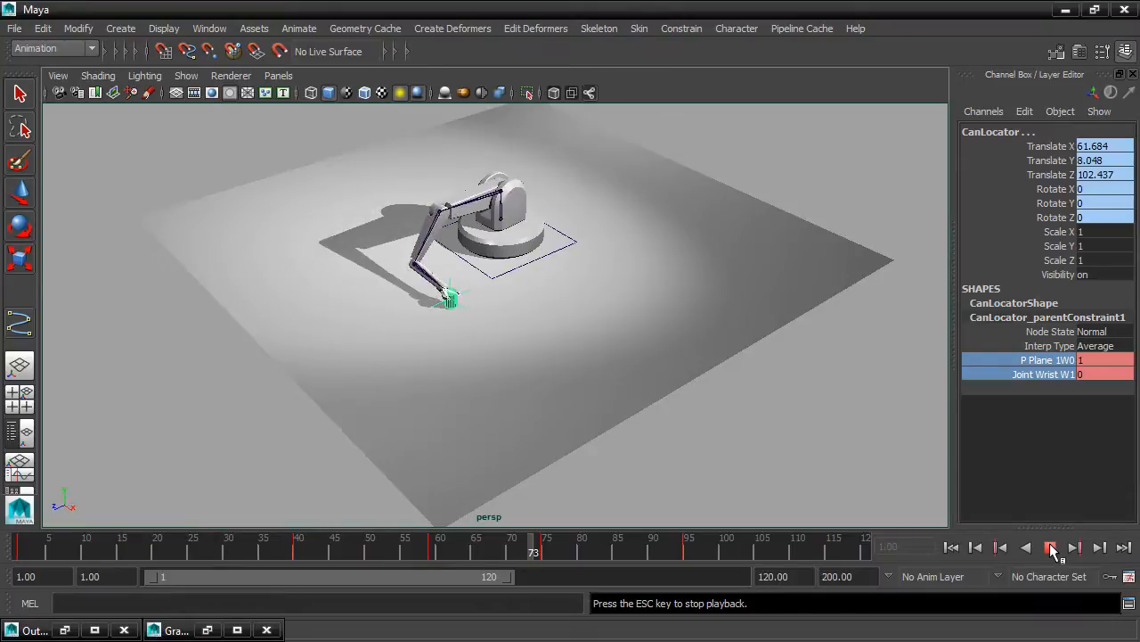
alt+drag(706, 389, 780, 353)
alt+middle_drag(781, 352, 739, 414)
scroll(796, 461, up, 4)
scroll(740, 415, up, 4)
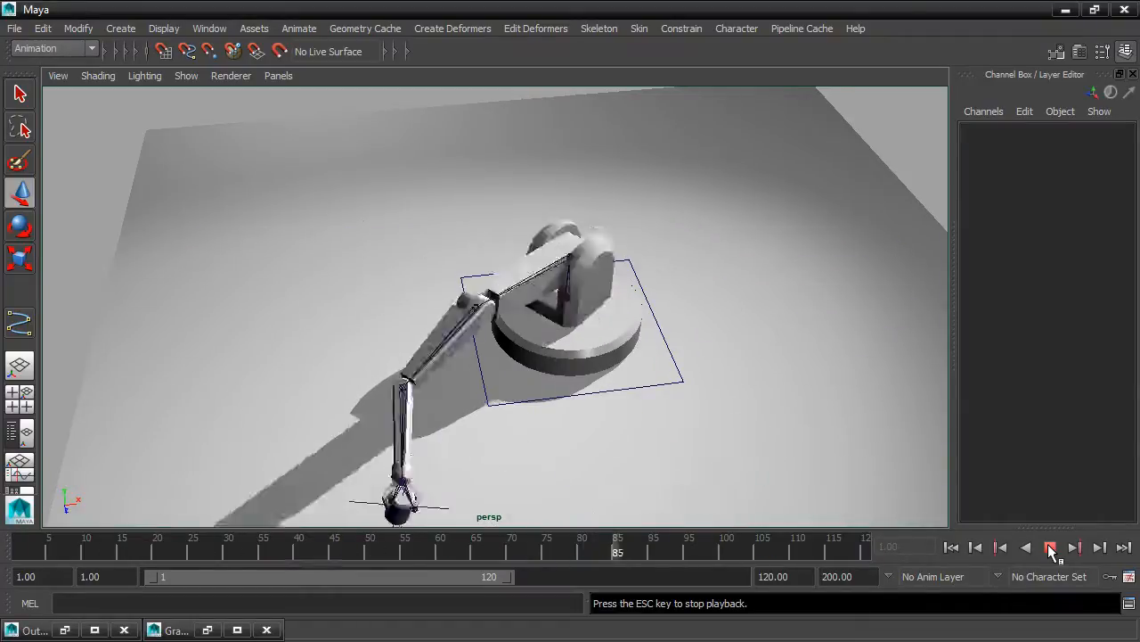
click(1048, 545)
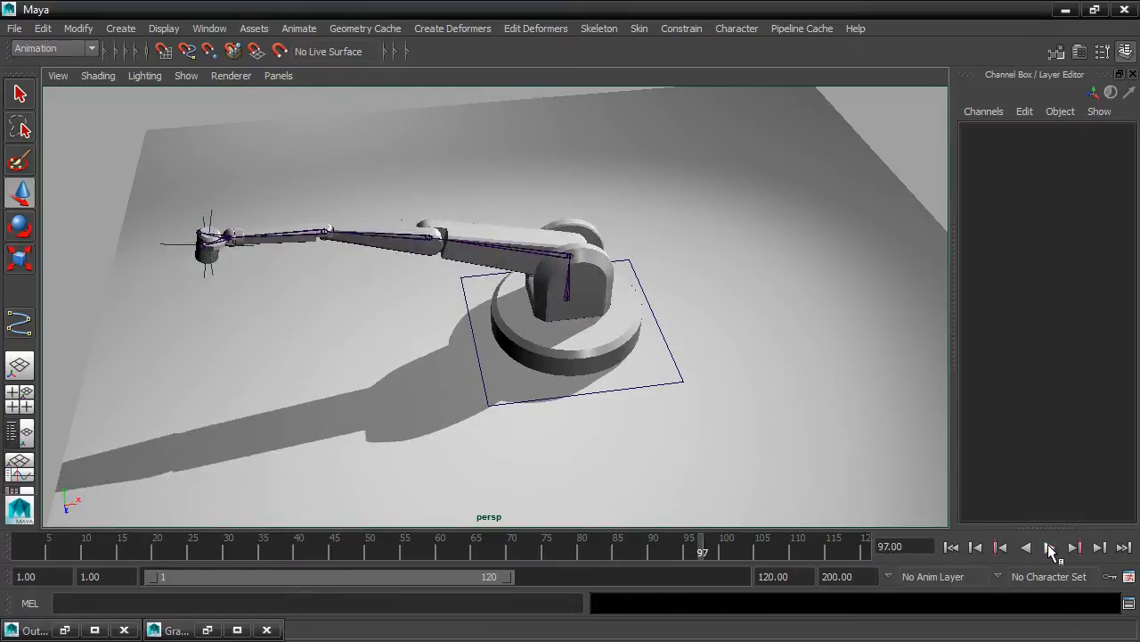
- Select the can locator and scrub the timeline from frame 91 to frame 116
drag(700, 553, 660, 553)
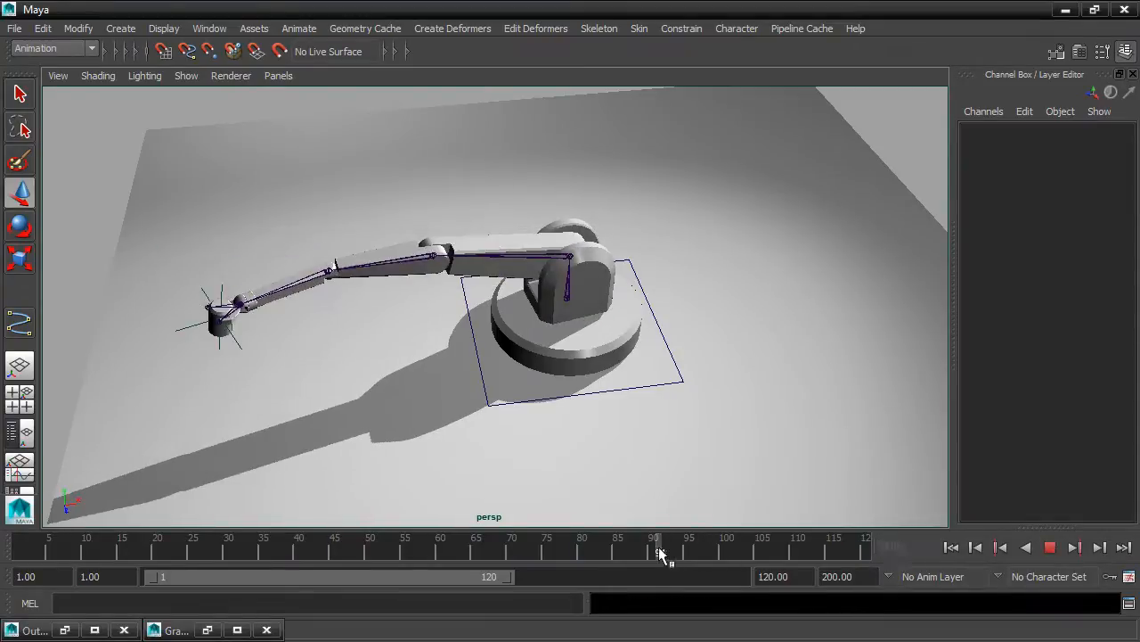
click(220, 289)
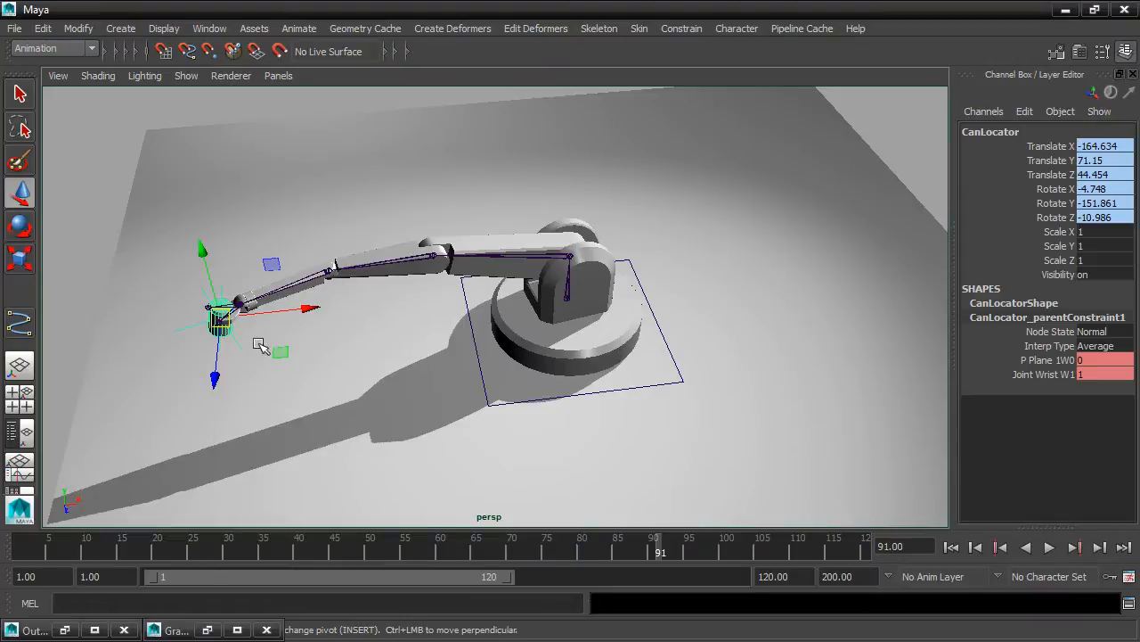
drag(660, 549, 835, 547)
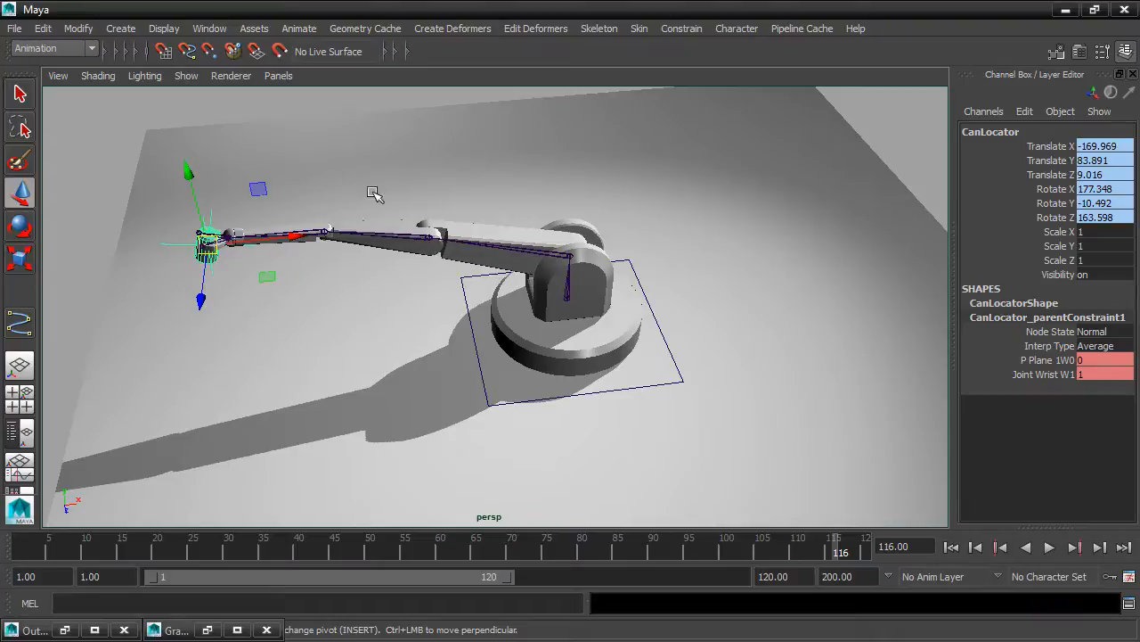
- Create a locator named throwLocator and set its Local Scale X, Y and Z to 30
click(121, 28)
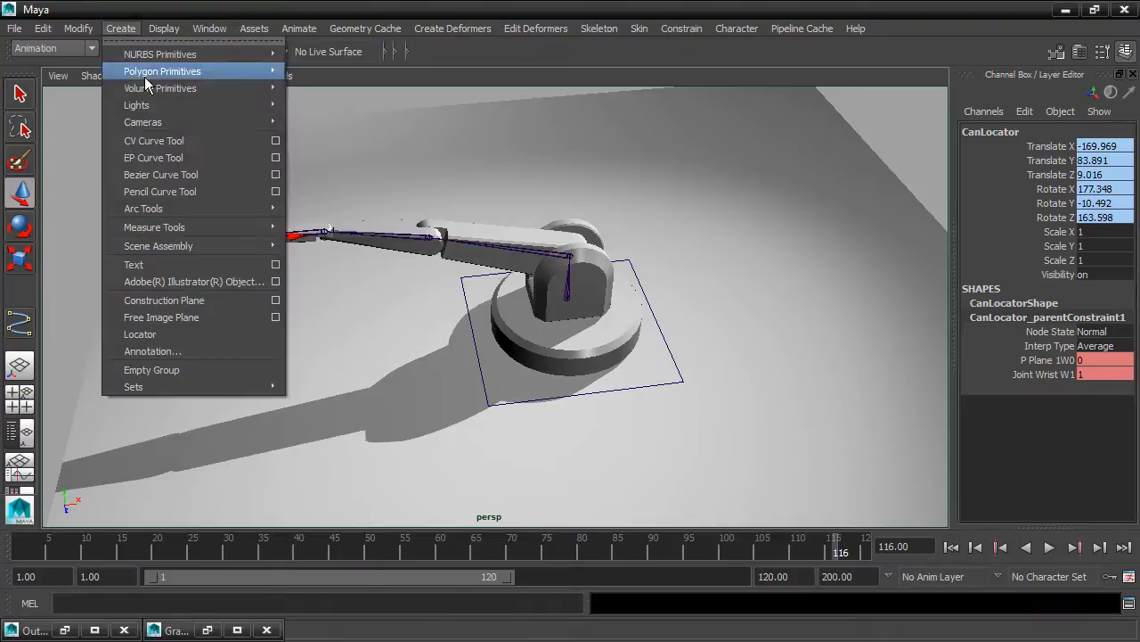
click(197, 338)
click(1009, 132)
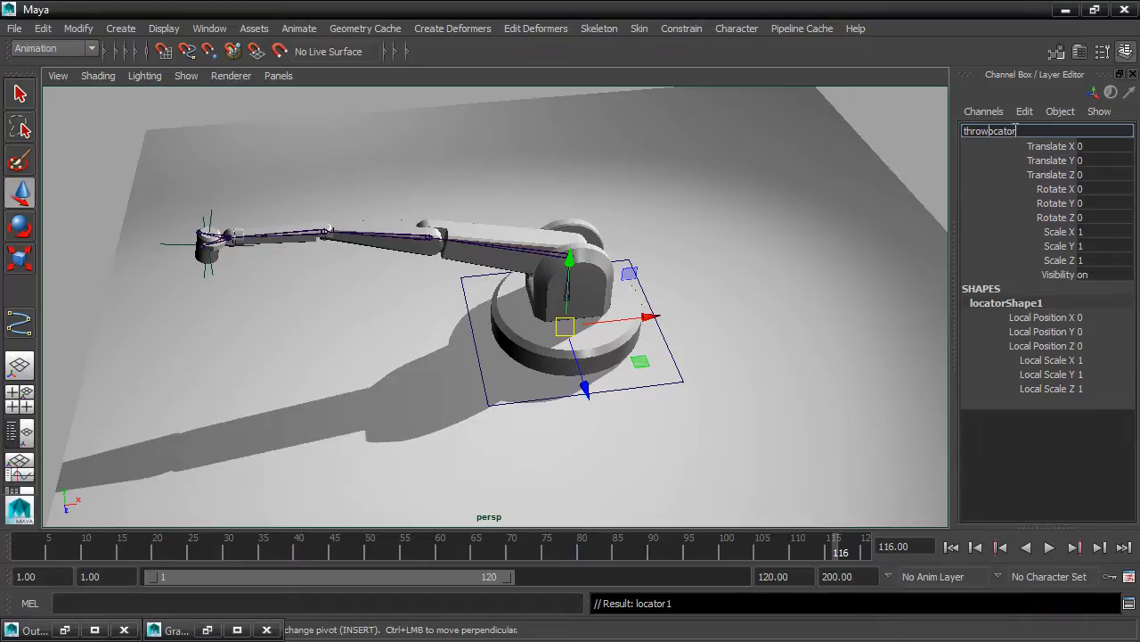
key(Return)
drag(1105, 359, 1098, 387)
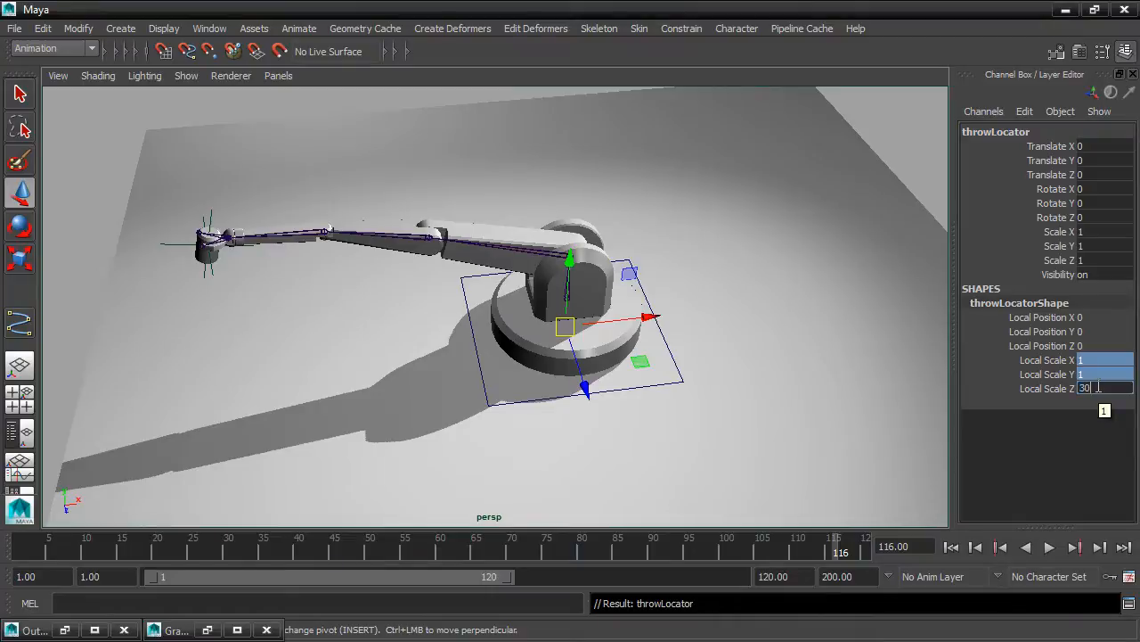
key(Return)
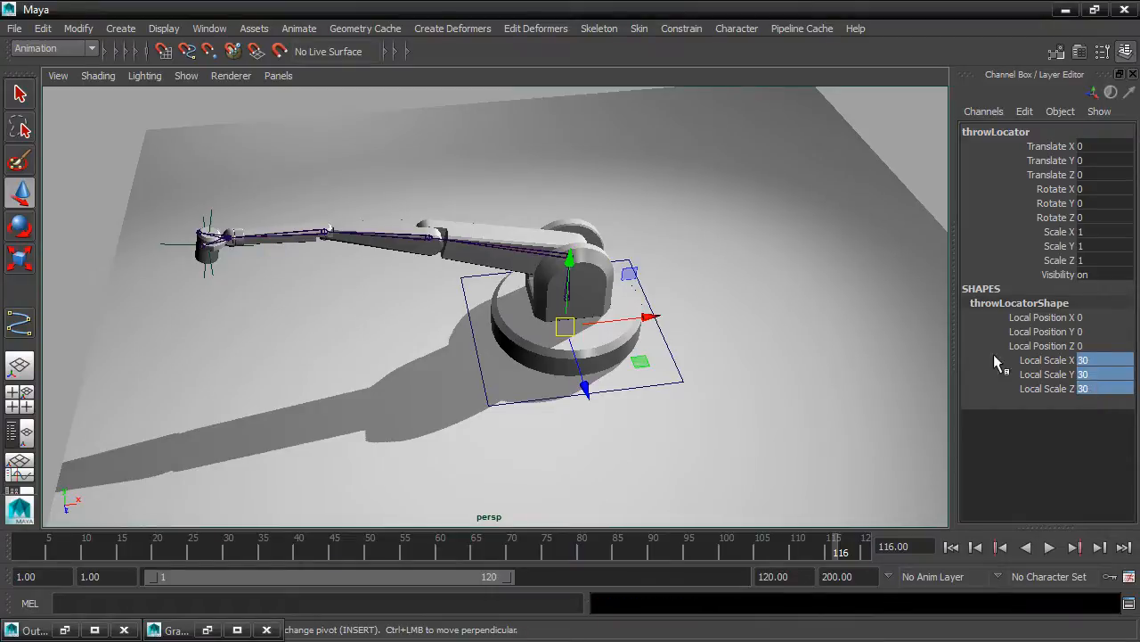
- Move throwLocator along X to about -174.8, below the can, and hide robotMeshLayer
drag(650, 316, 573, 326)
alt+drag(445, 272, 519, 257)
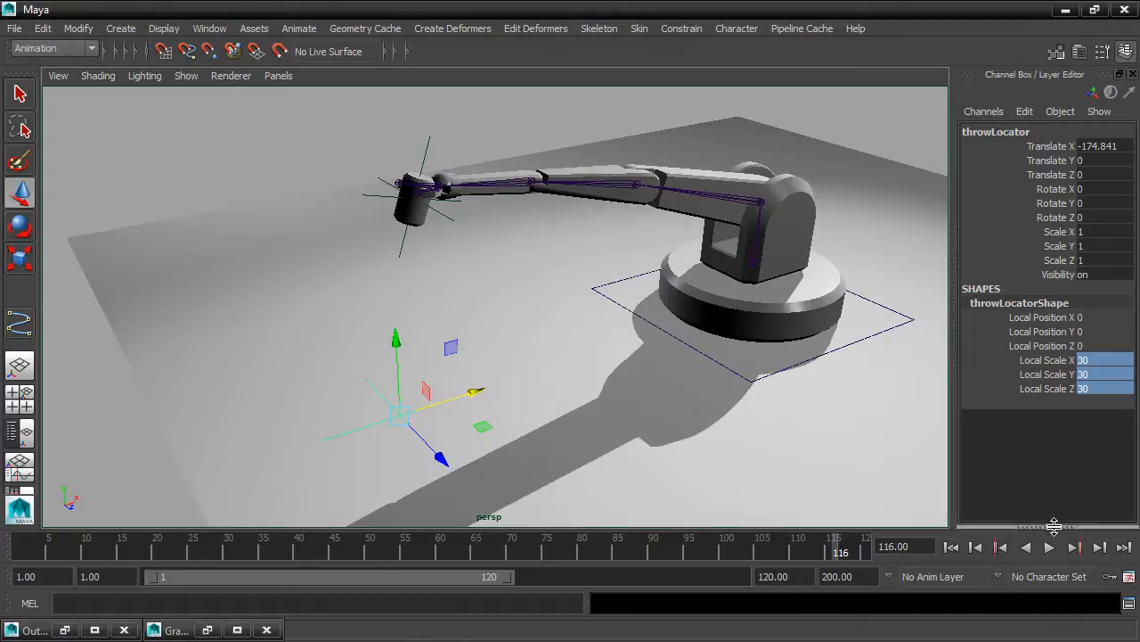
drag(1052, 527, 1064, 382)
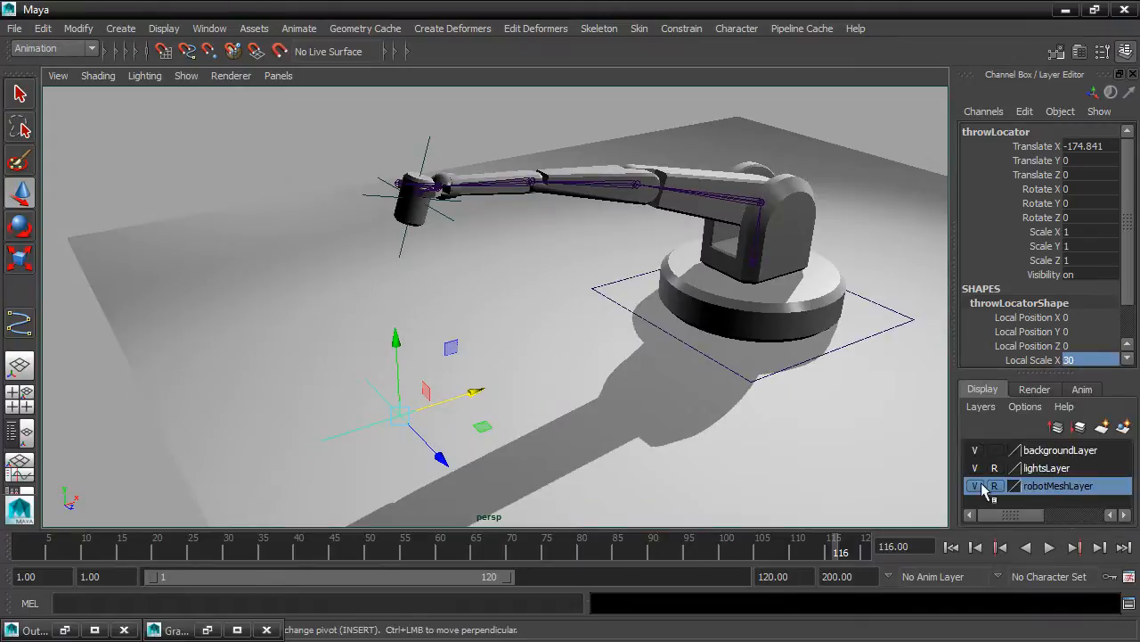
click(975, 485)
alt+drag(860, 361, 832, 317)
alt+drag(773, 263, 715, 311)
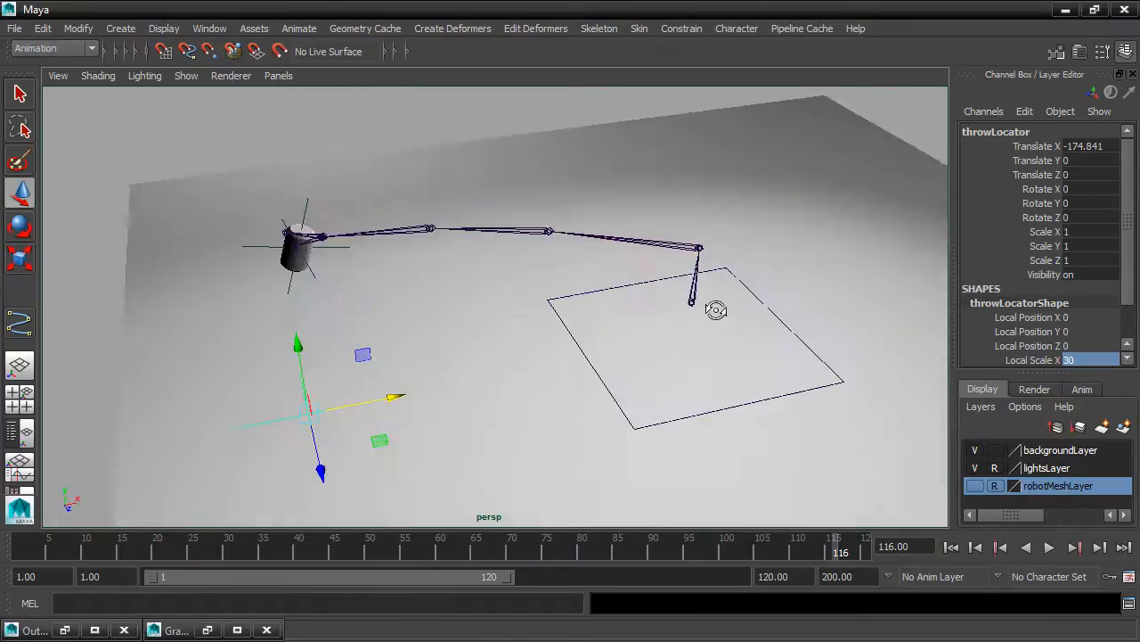
- Switch the viewport to wireframe and put robotMover with its joints in a new display layer named jointsLayer
click(796, 331)
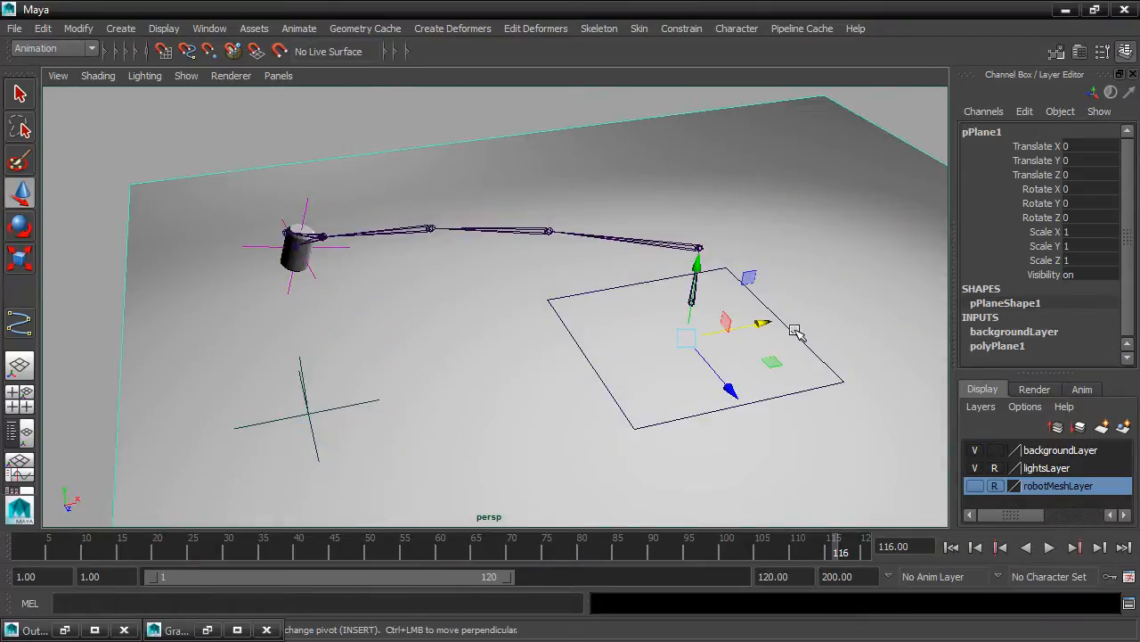
alt+drag(796, 332, 819, 293)
key(4)
click(773, 326)
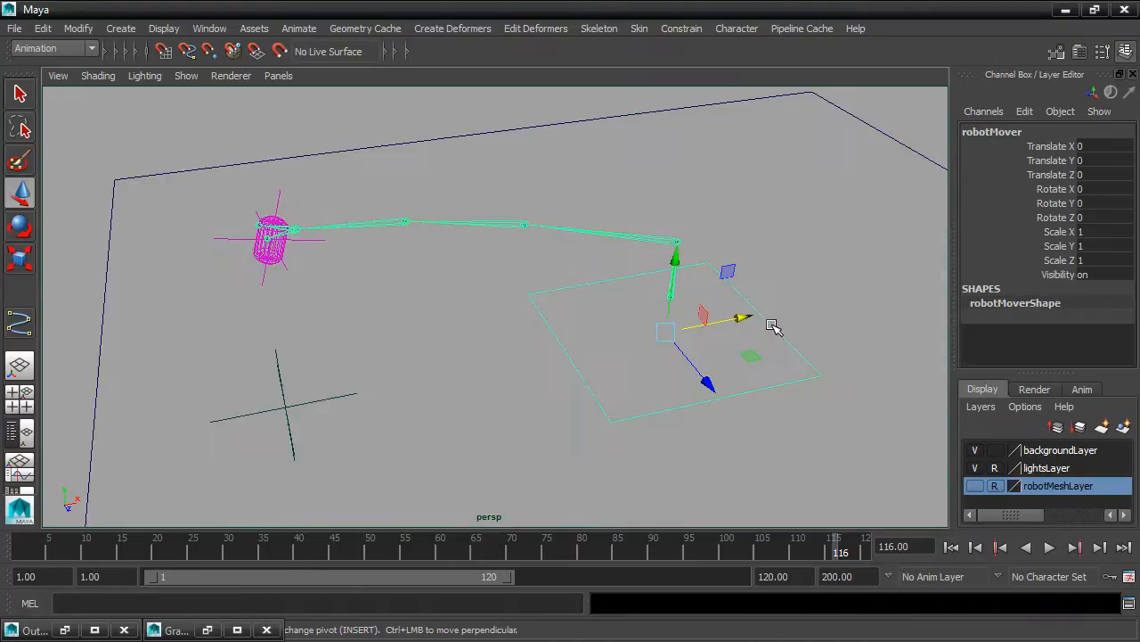
click(1124, 429)
double_click(1037, 452)
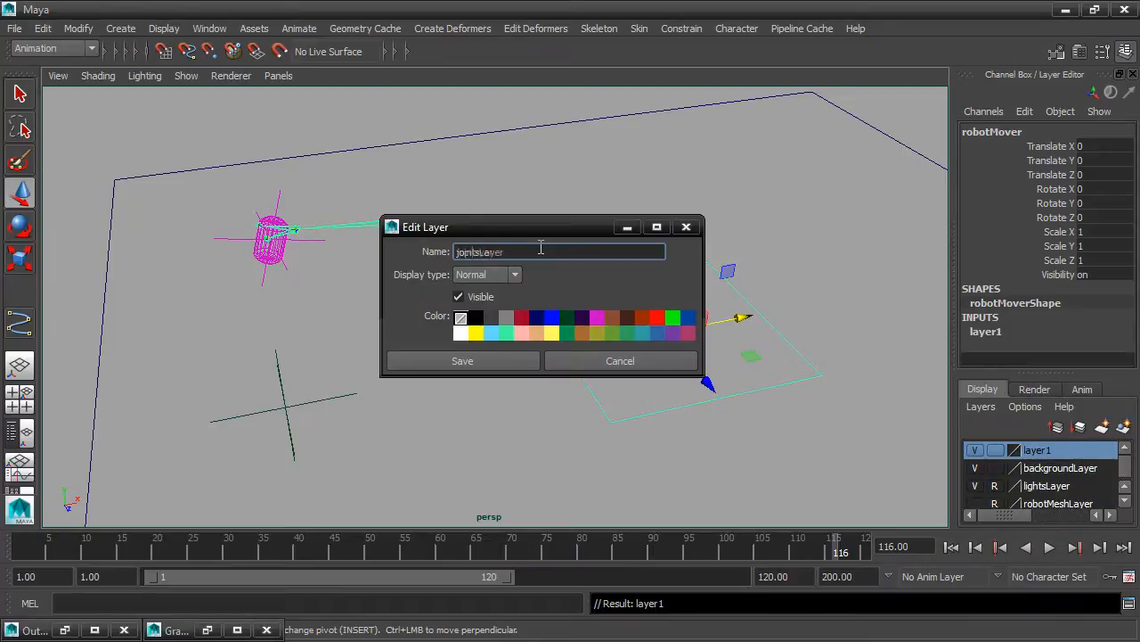
text(jointsLayer)
click(507, 362)
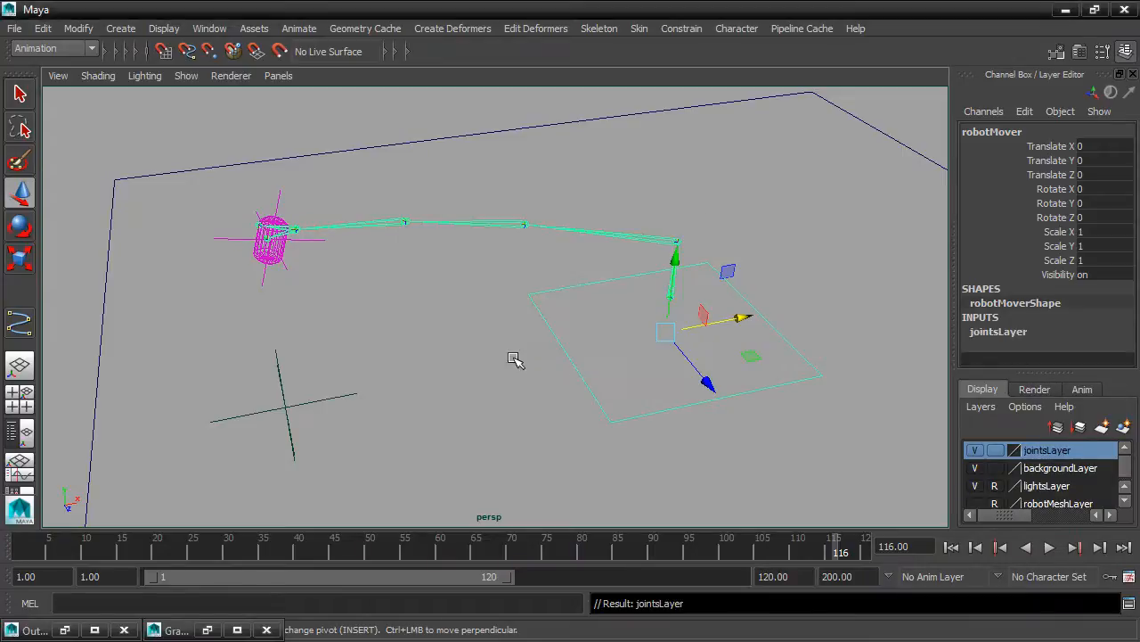
- Hide jointsLayer and turn the can cylinder's Visibility off so only the locators remain
click(975, 454)
alt+drag(739, 413, 604, 282)
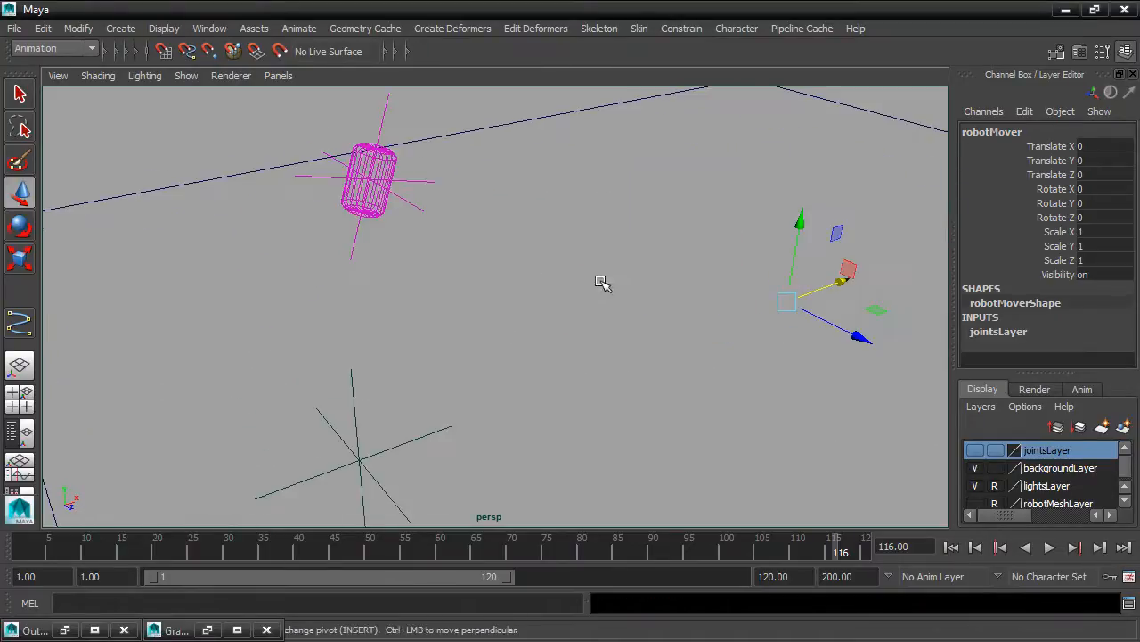
click(360, 156)
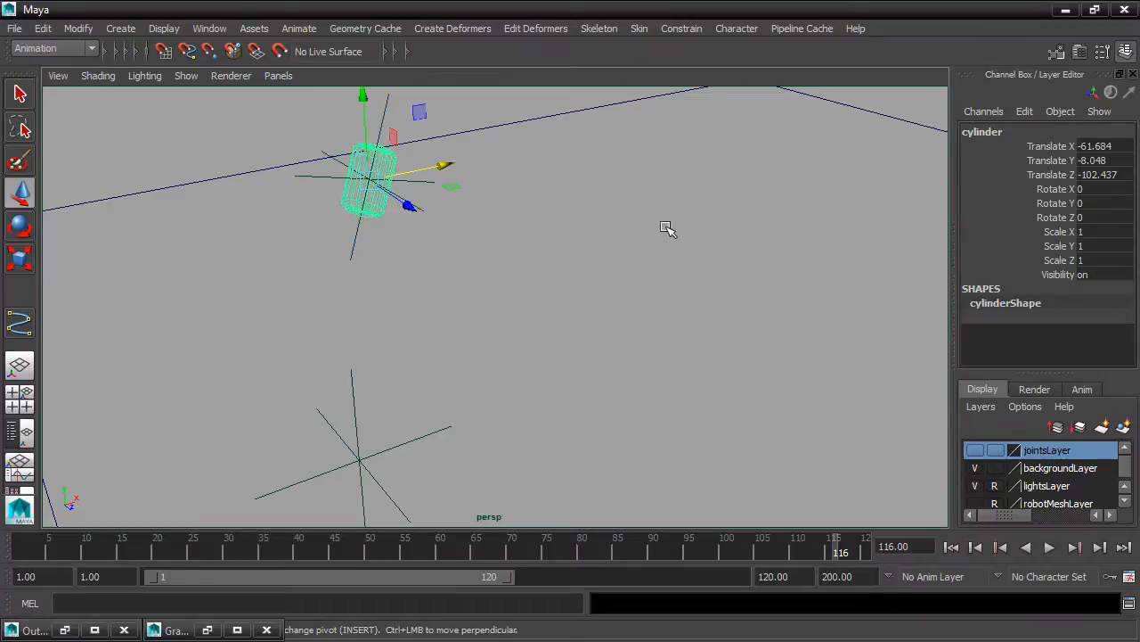
double_click(1096, 274)
text(0)
key(Return)
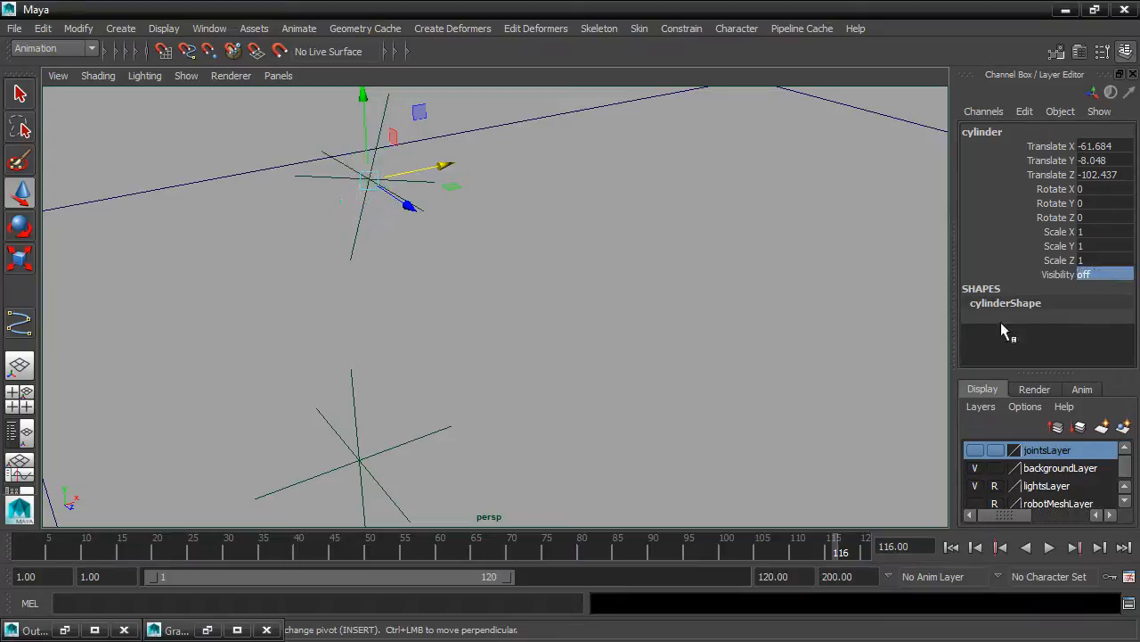
- Snap throwLocator to the can locator's center with point snapping, and scrub the timeline to check the alignment, ending on frame 115
click(357, 453)
click(208, 51)
drag(362, 465, 580, 349)
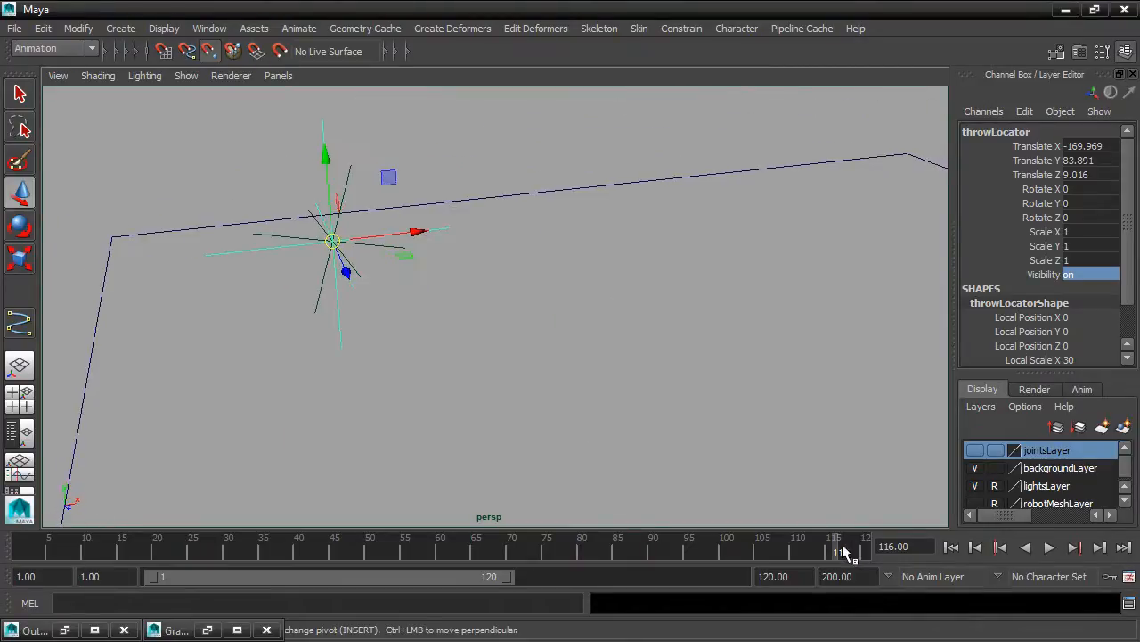
mouse_move(826, 543)
mouse_down()
mouse_move(847, 541)
mouse_move(681, 546)
mouse_move(758, 545)
mouse_up()
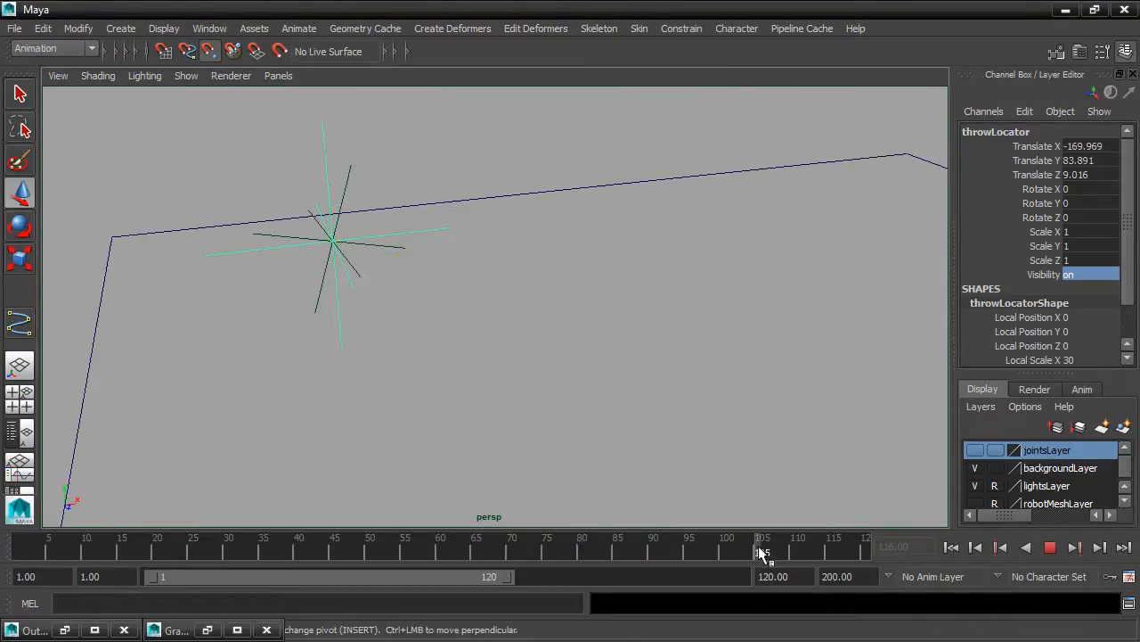
mouse_move(684, 541)
mouse_down()
mouse_move(623, 544)
mouse_move(710, 543)
mouse_move(613, 544)
mouse_move(830, 542)
mouse_up()
alt+drag(651, 389, 716, 348)
scroll(716, 345, up, 2)
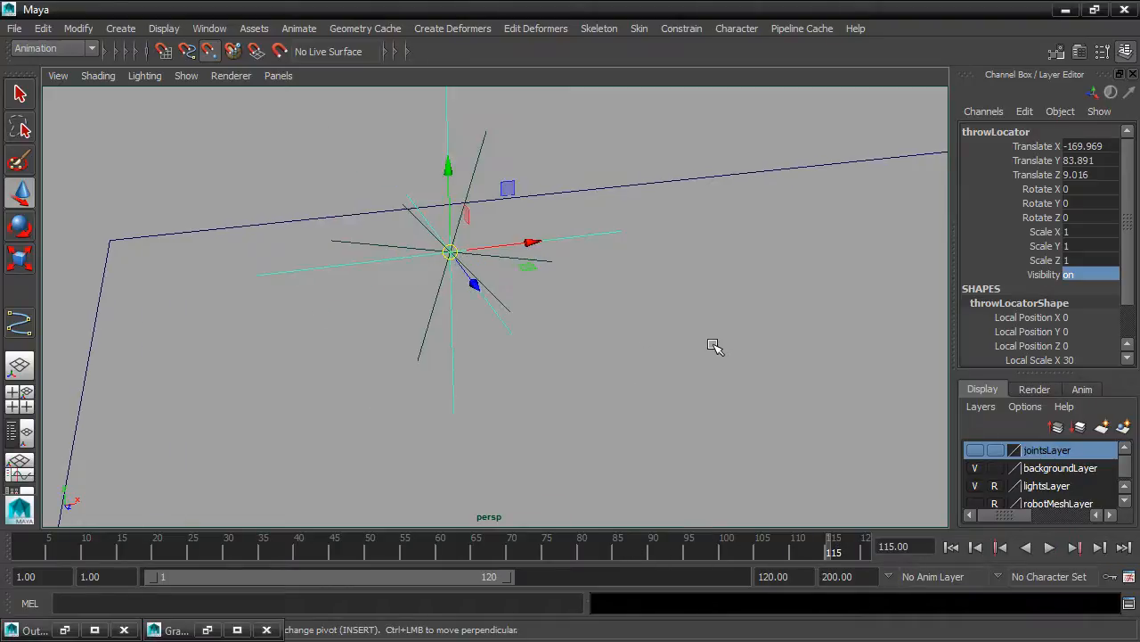
- Show jointsLayer again and turn the cylinder's Visibility back on by selecting it under CanLocator in the Outliner
click(974, 450)
click(208, 29)
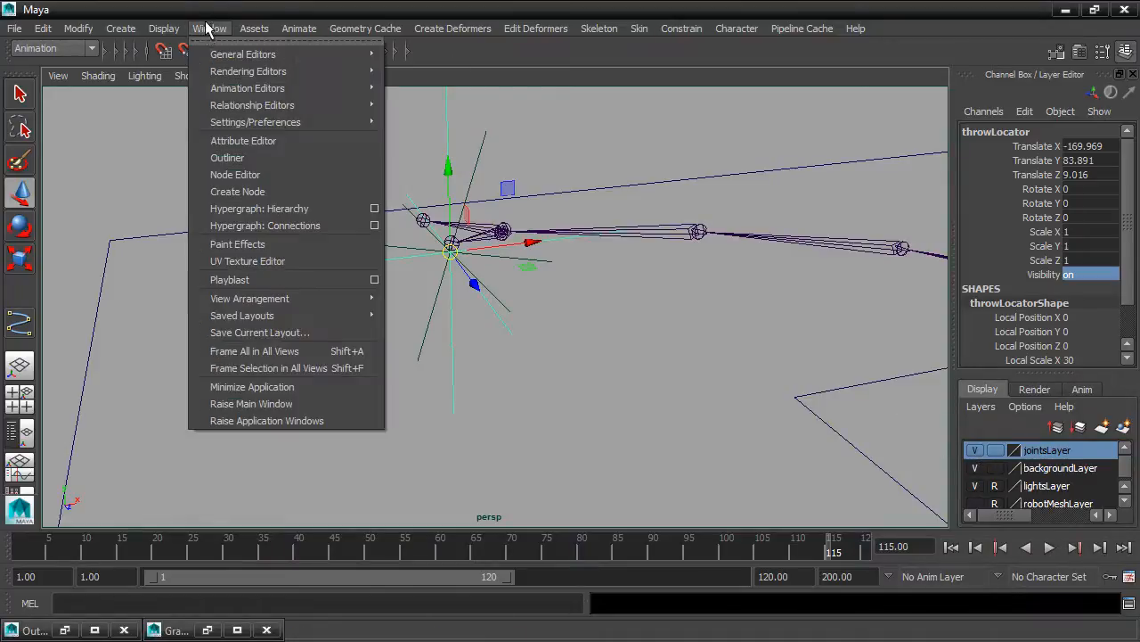
click(227, 158)
click(86, 316)
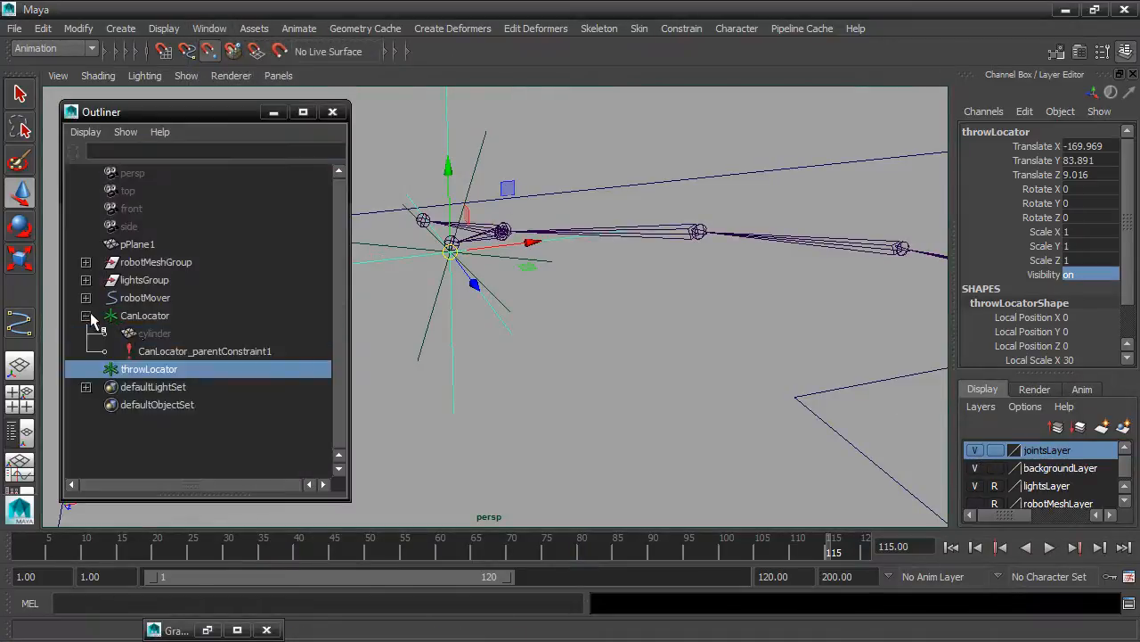
click(250, 336)
double_click(1103, 275)
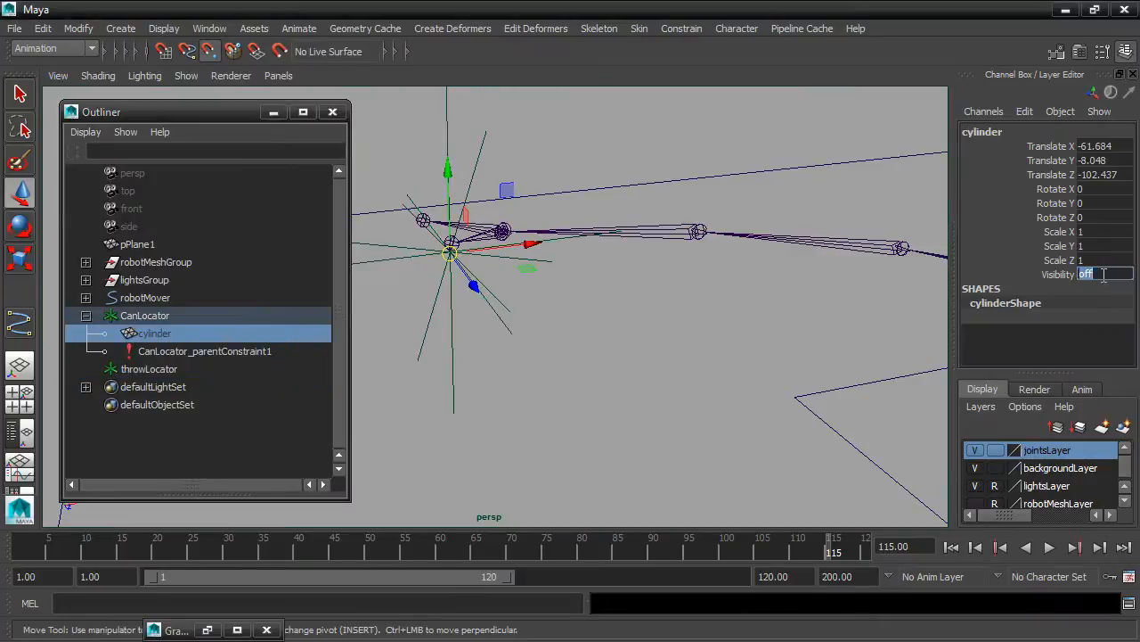
text(1)
key(Return)
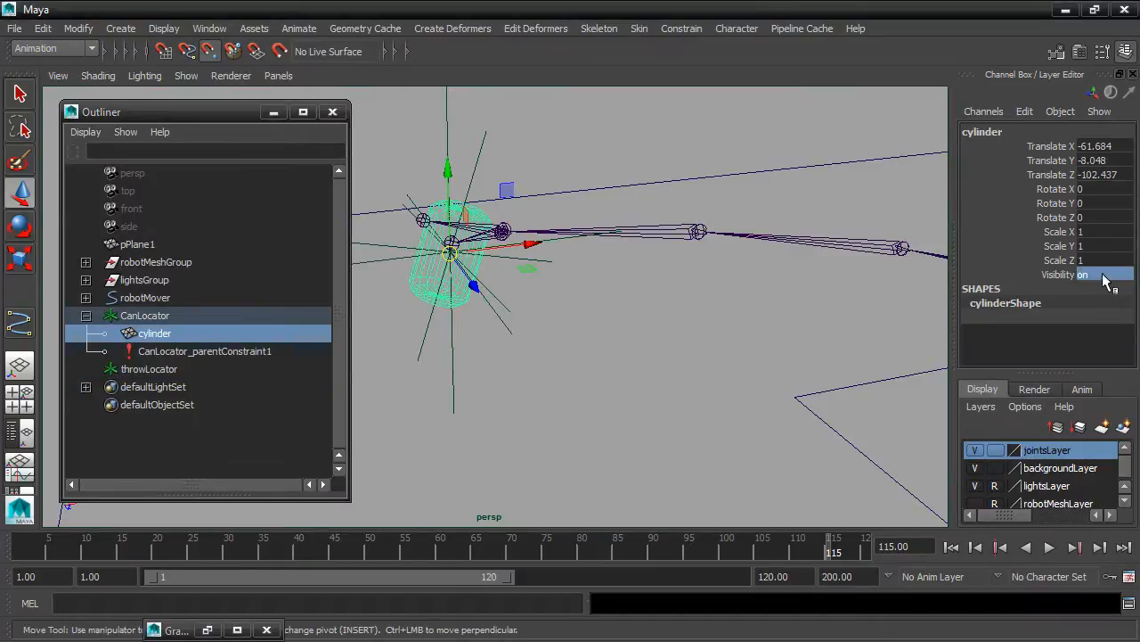
click(339, 113)
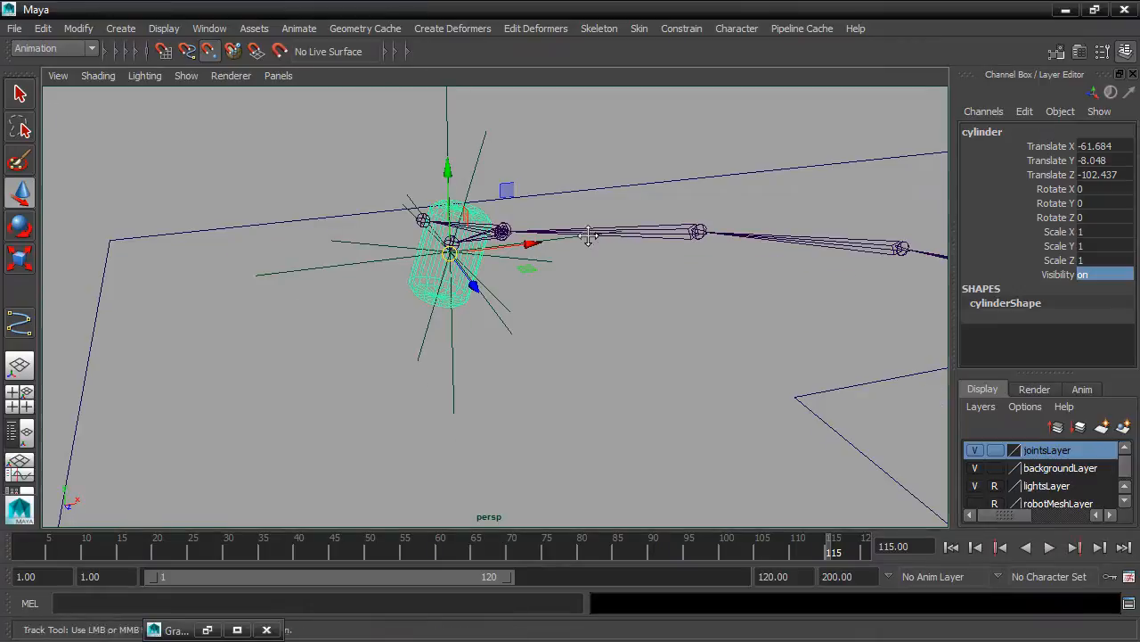
- At frame 95, parent-constrain CanLocator to throwLocator
alt+middle_drag(593, 238, 637, 322)
drag(835, 550, 687, 499)
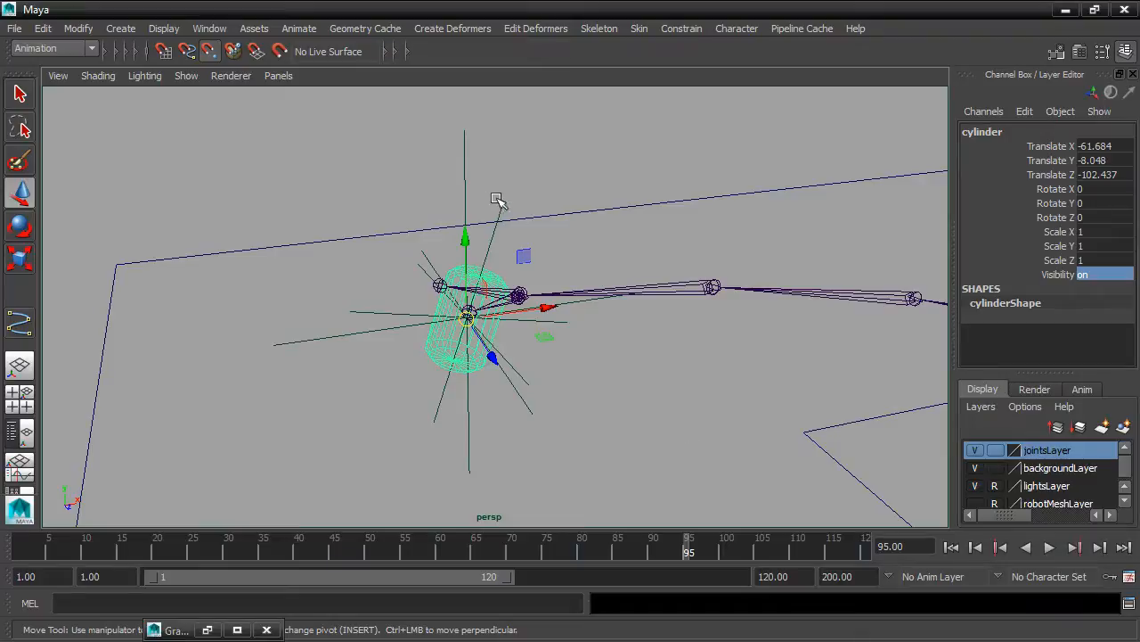
click(345, 334)
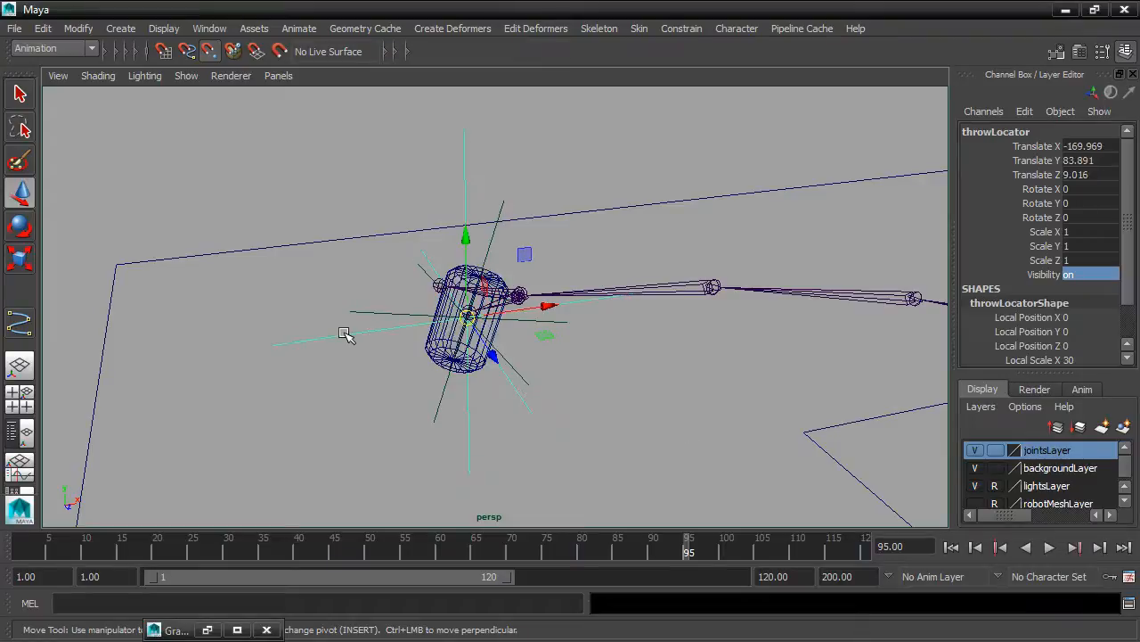
click(502, 208)
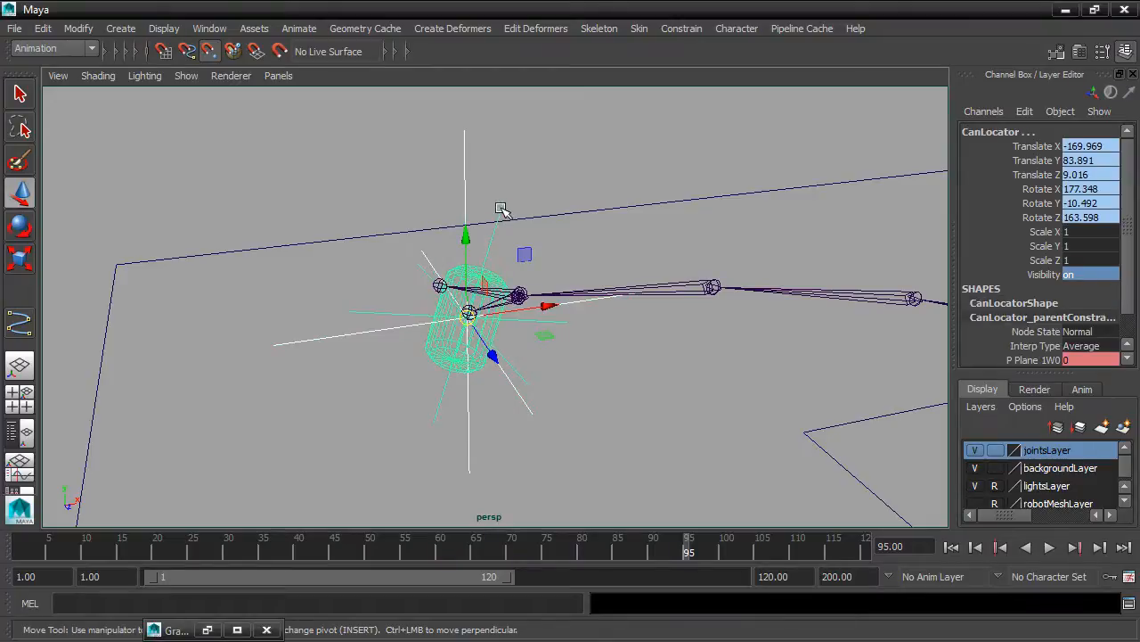
click(670, 28)
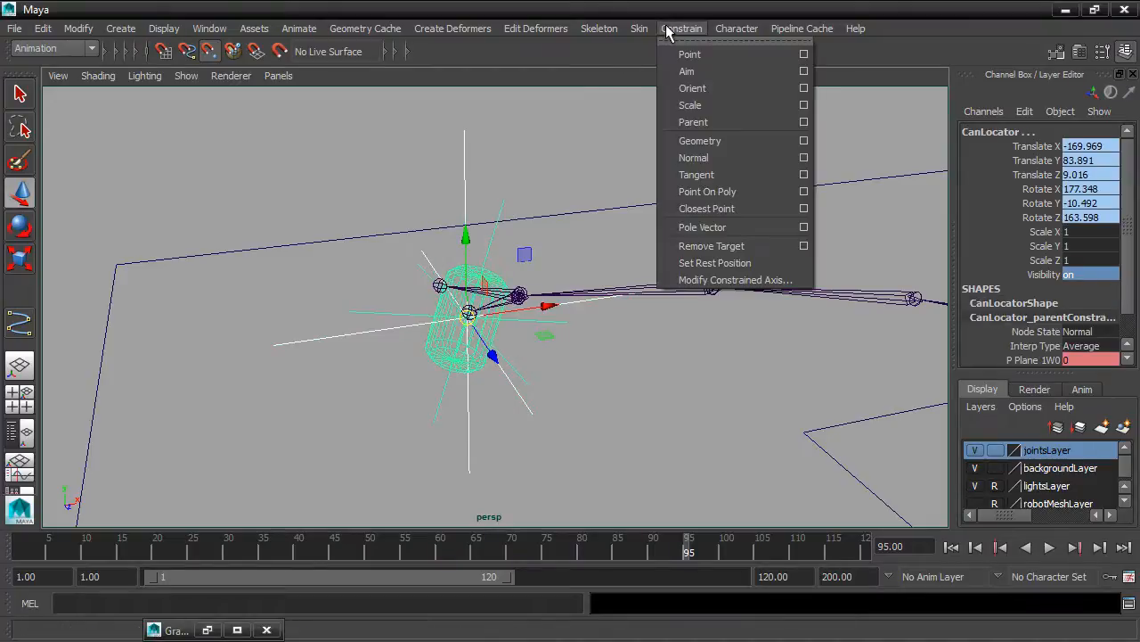
click(732, 122)
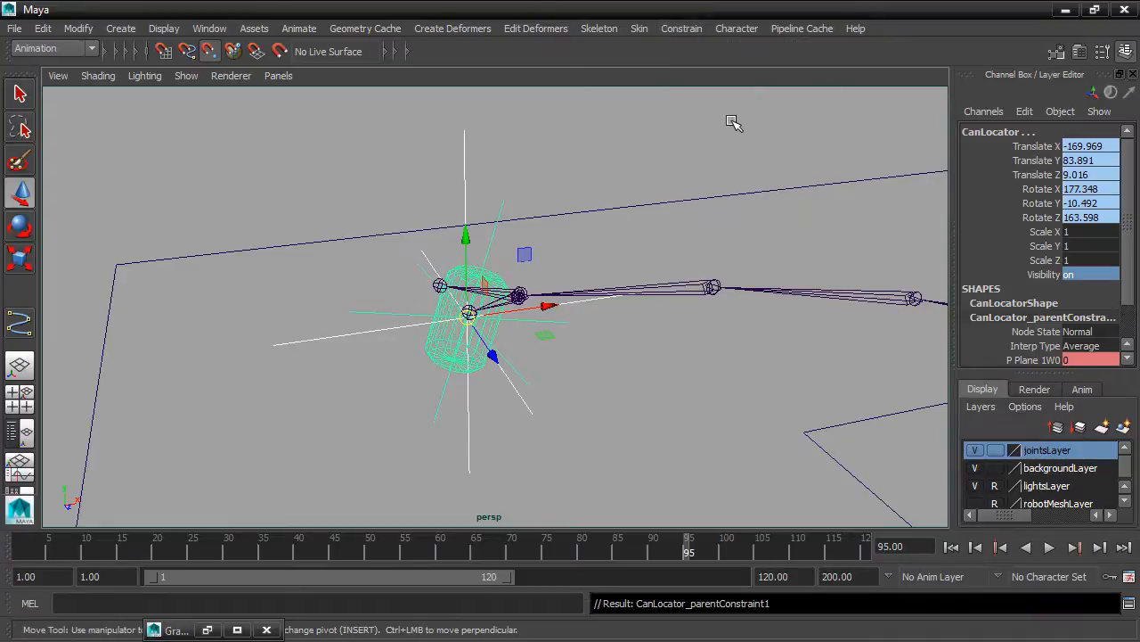
- At frame 1, set the can constraint's Throw Locator W2 weight to 0 and key it
drag(1038, 374, 1038, 513)
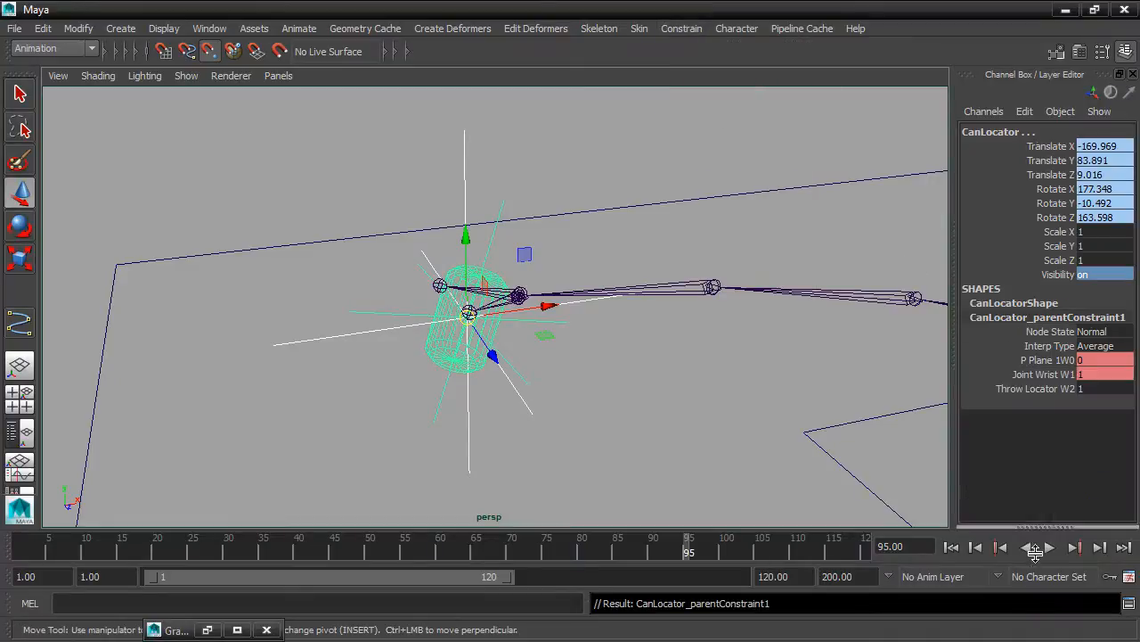
click(952, 547)
double_click(1106, 389)
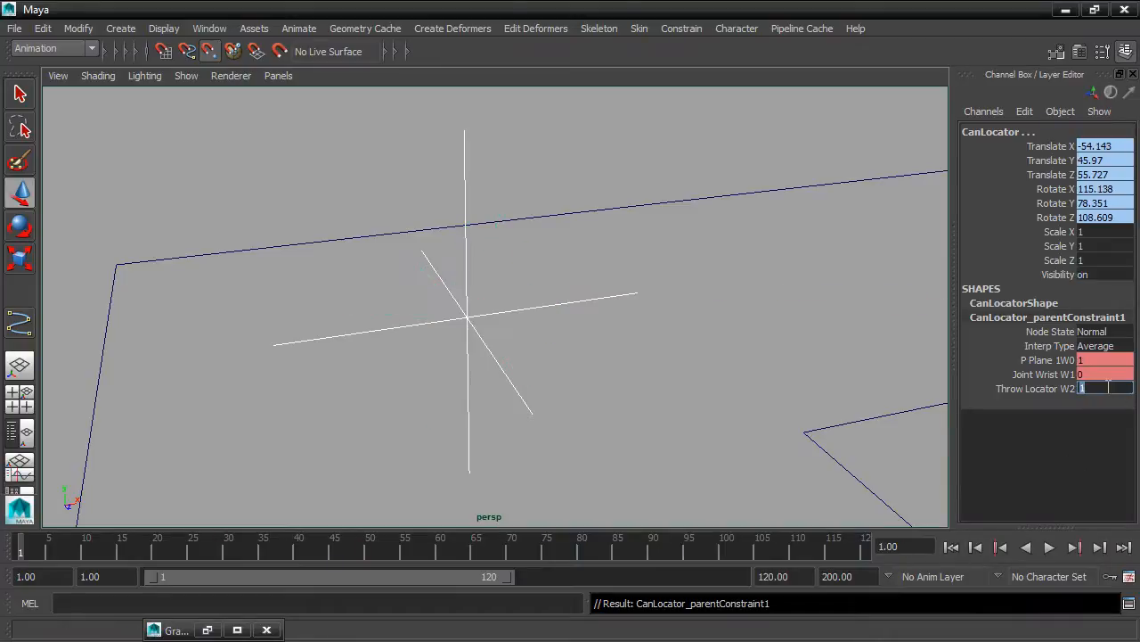
key(Return)
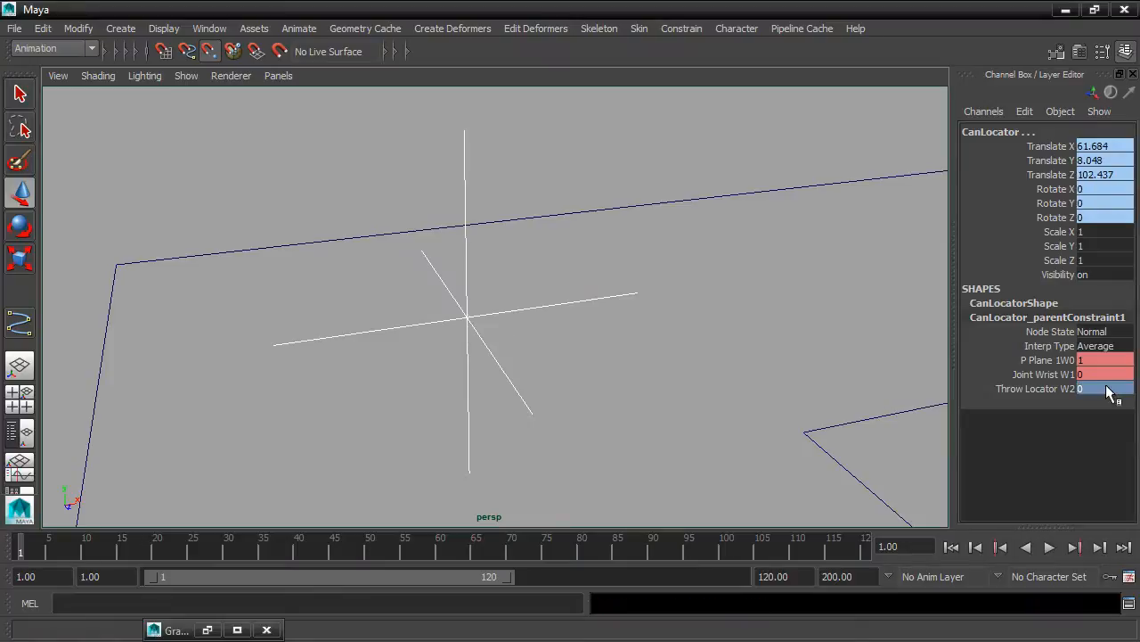
click(1050, 387)
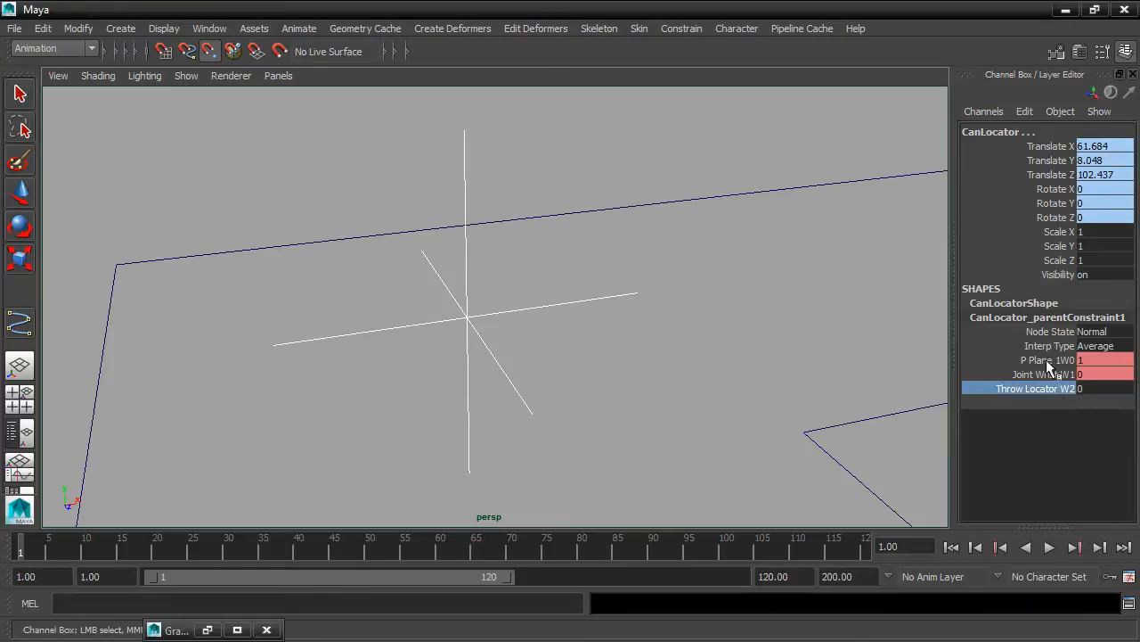
click(1001, 111)
click(1004, 132)
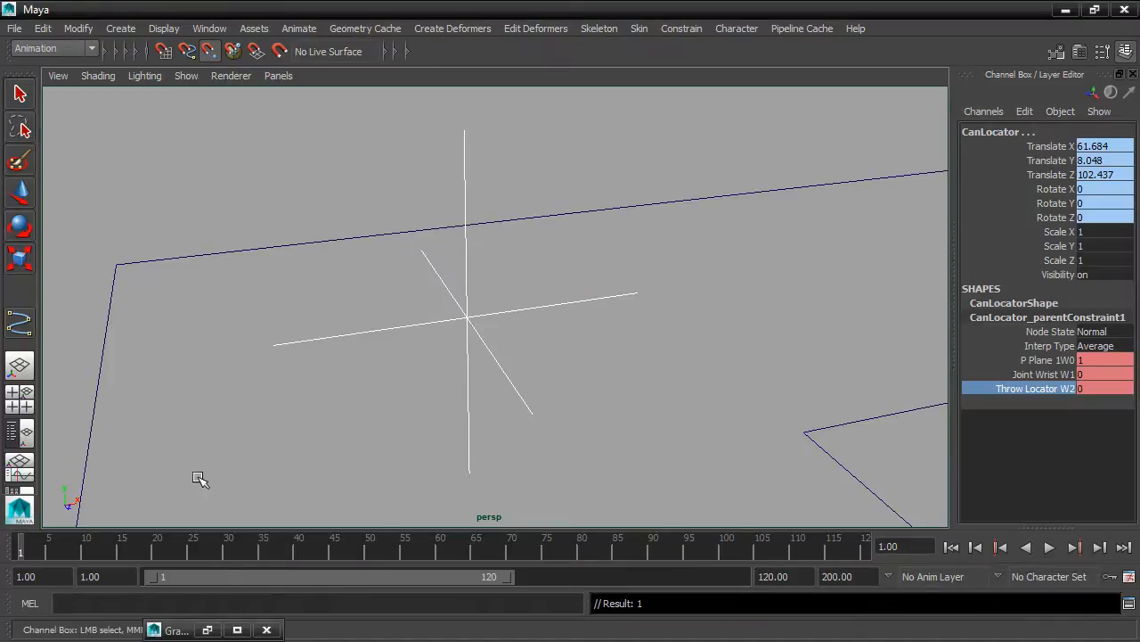
- At frame 95, set Joint Wrist W1 to 0 and Throw Locator W2 to 1, and key both weights
drag(25, 553, 213, 552)
drag(474, 552, 687, 548)
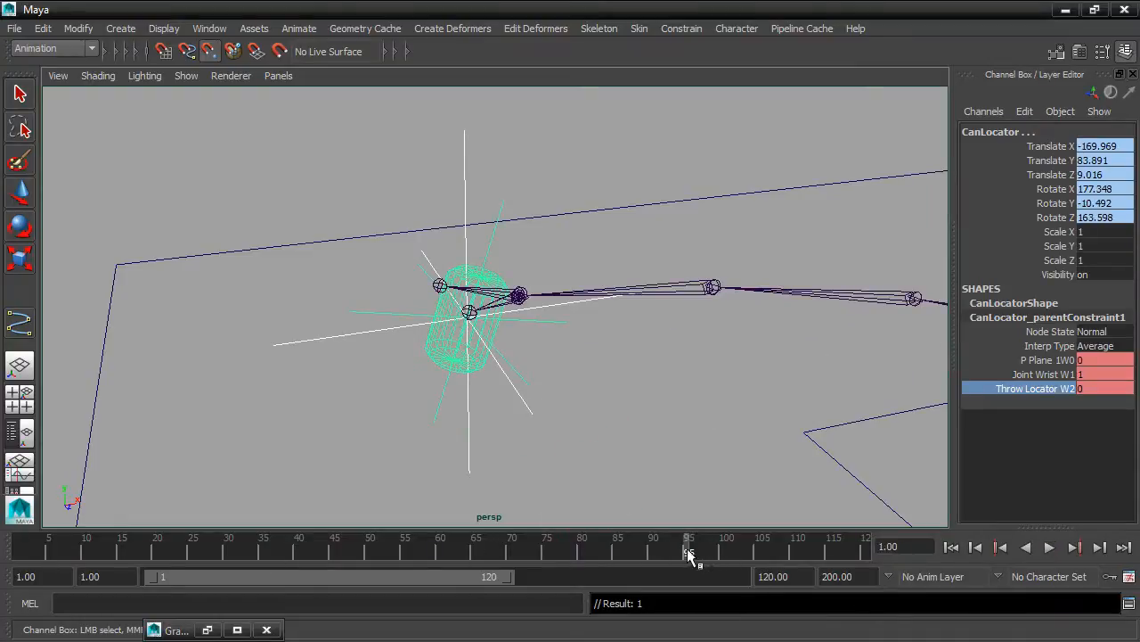
double_click(1103, 374)
key(Return)
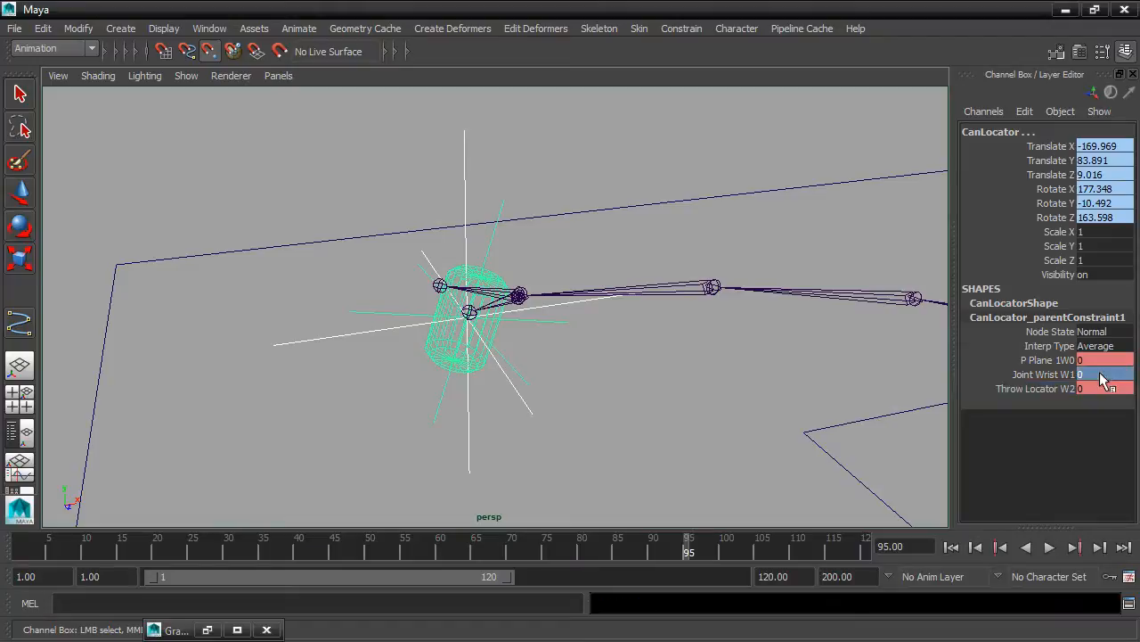
double_click(1094, 387)
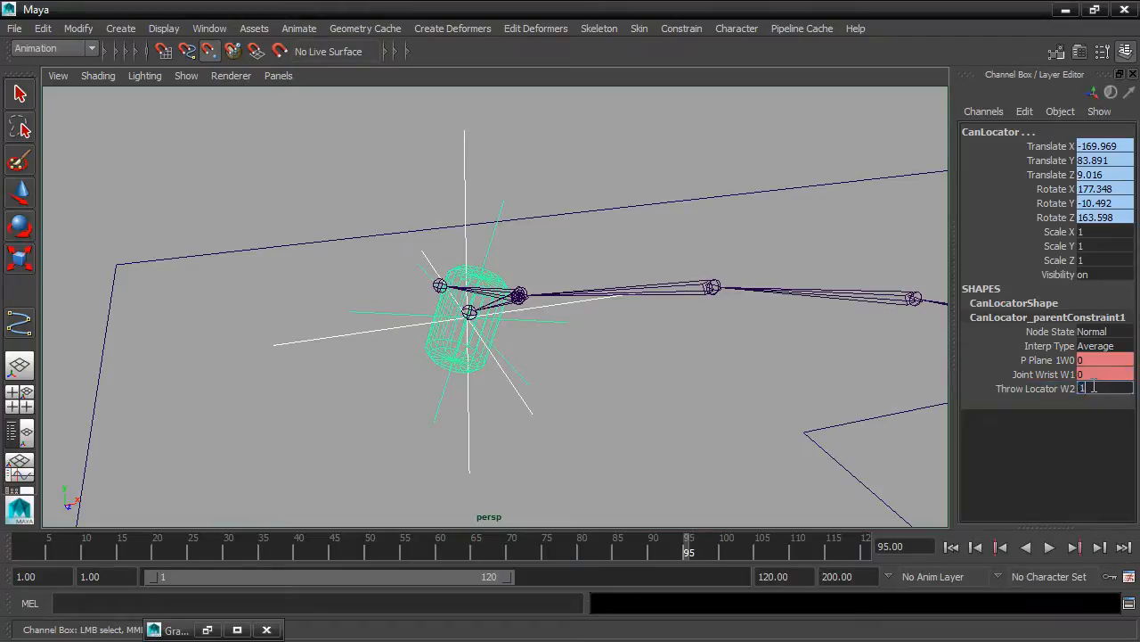
text(1)
key(Return)
drag(1065, 374, 1065, 388)
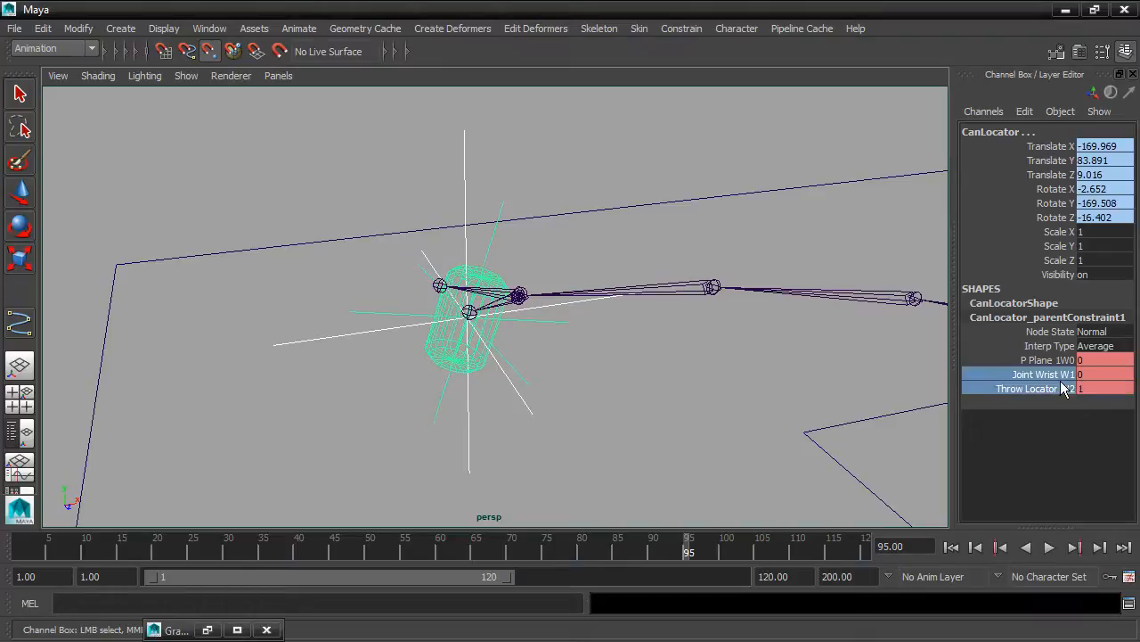
click(996, 113)
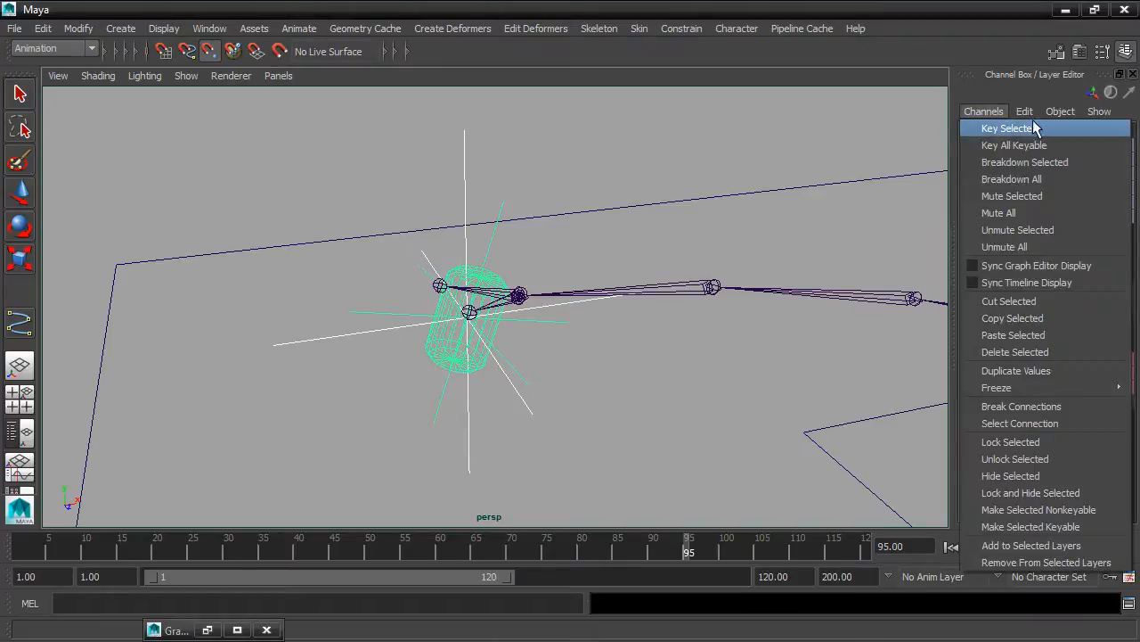
click(1033, 128)
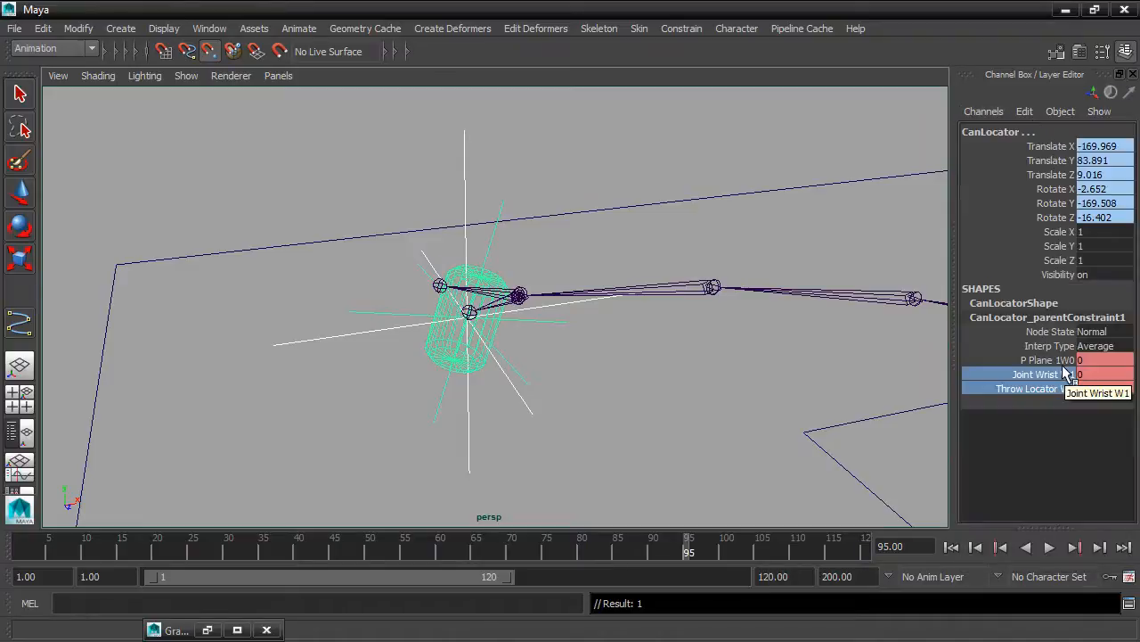
- Give all the constraint weight keys stepped tangents in the Graph Editor, and minimize the editor
click(212, 629)
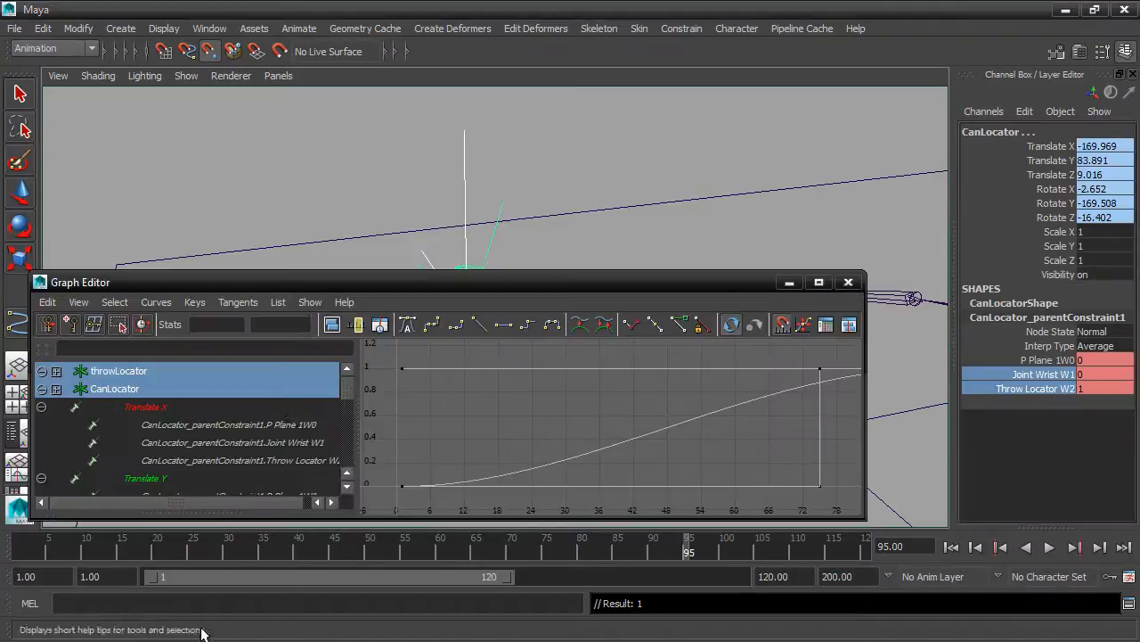
scroll(793, 390, down, 2)
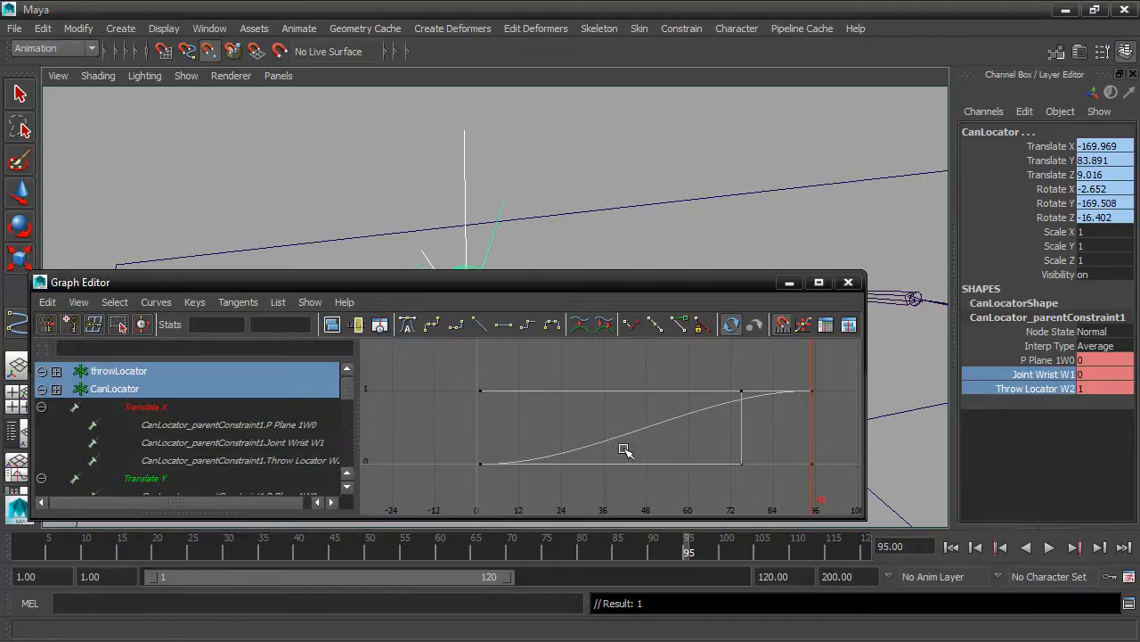
drag(437, 392, 835, 490)
key(w)
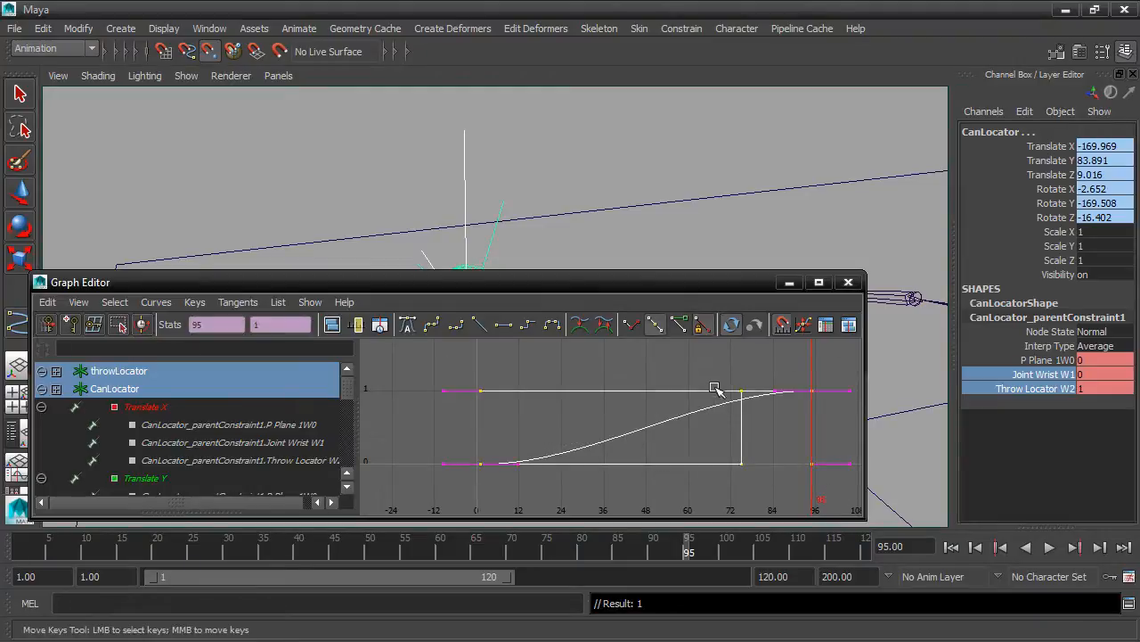
click(527, 324)
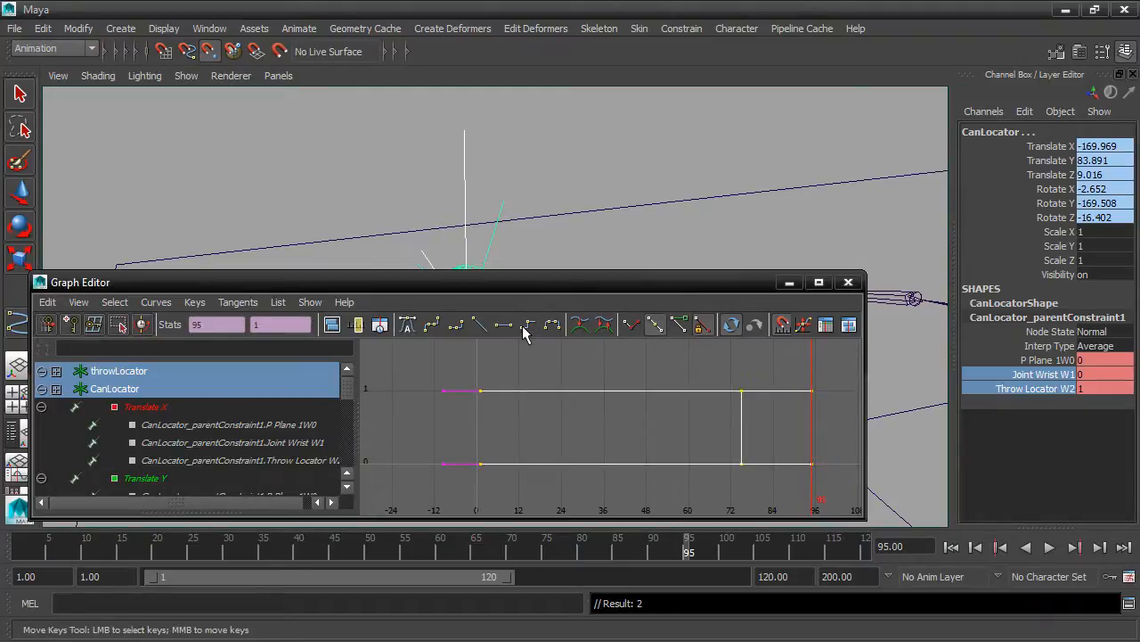
click(787, 283)
- Scrub the timeline between frames 52 and 95 to check the can's handover from ground to wrist to throwLocator
drag(686, 547, 581, 539)
alt+right_drag(686, 418, 593, 443)
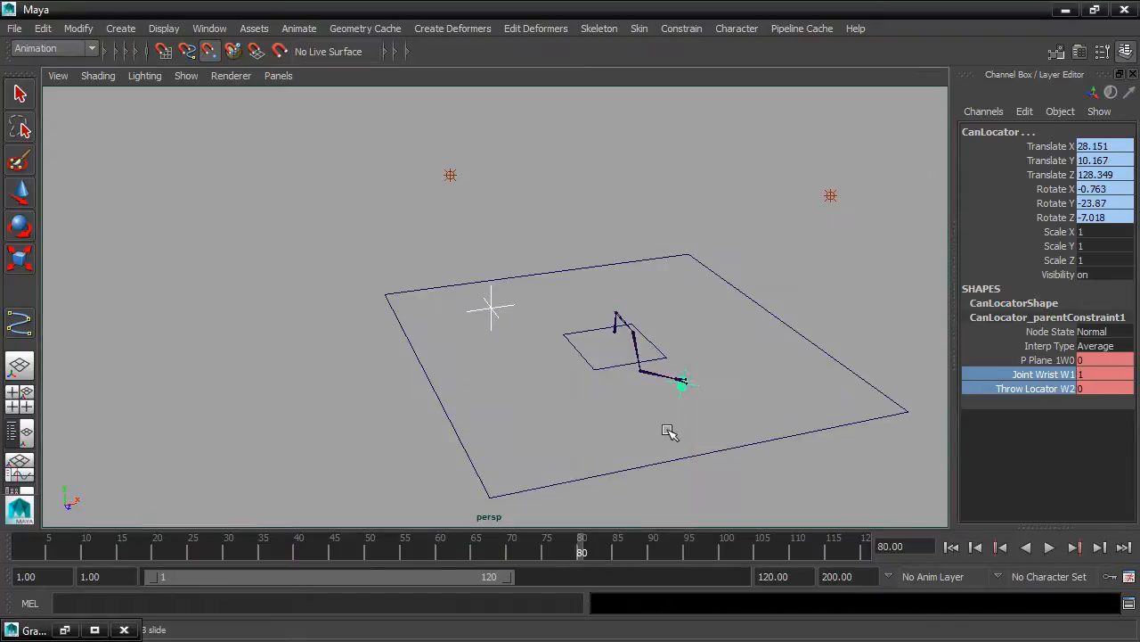
alt+middle_drag(668, 432, 581, 409)
drag(577, 552, 385, 553)
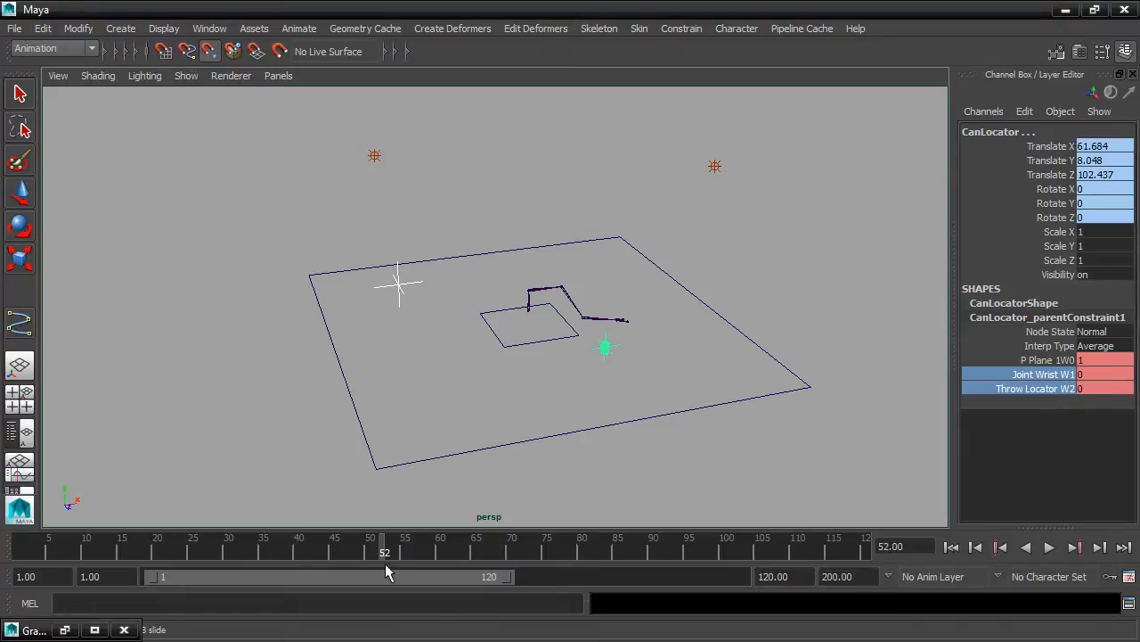
drag(385, 553, 687, 553)
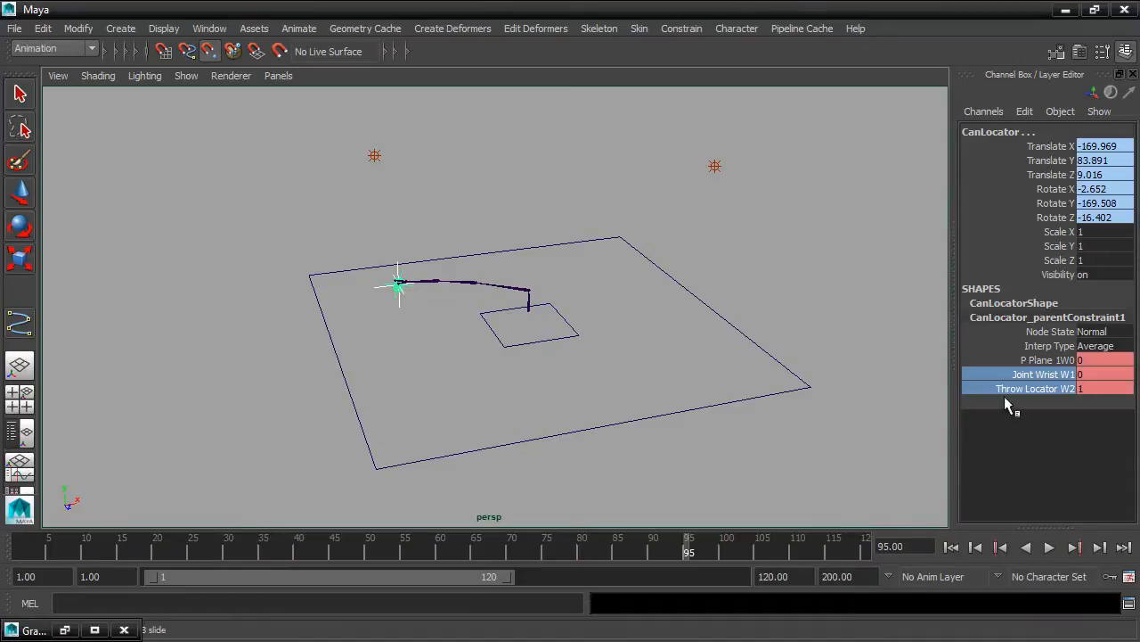
drag(710, 552, 688, 546)
alt+middle_drag(550, 367, 618, 397)
alt+right_drag(579, 406, 637, 405)
alt+drag(639, 407, 644, 423)
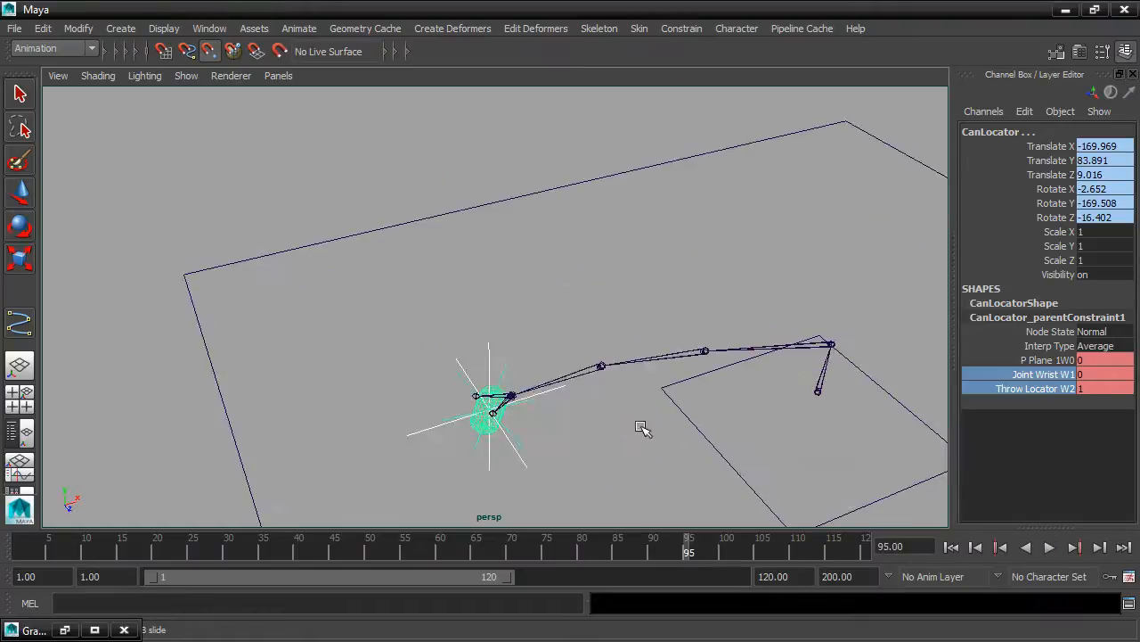
- Make robotMeshLayer visible and switch the viewport to shaded display with scene lighting
drag(1033, 530, 978, 309)
click(975, 443)
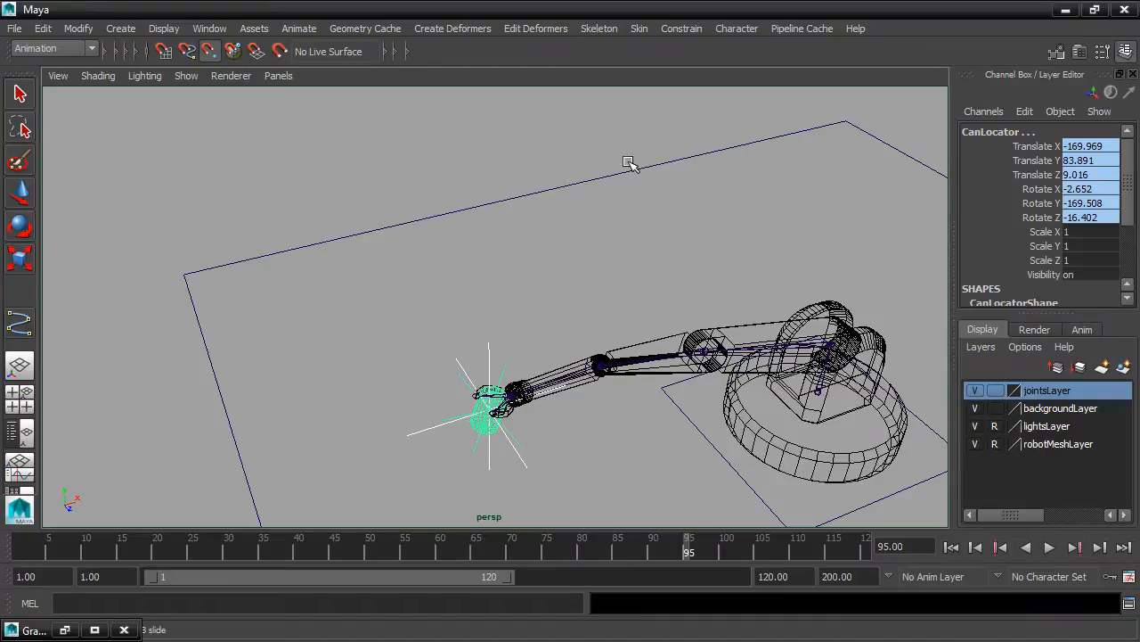
key(5)
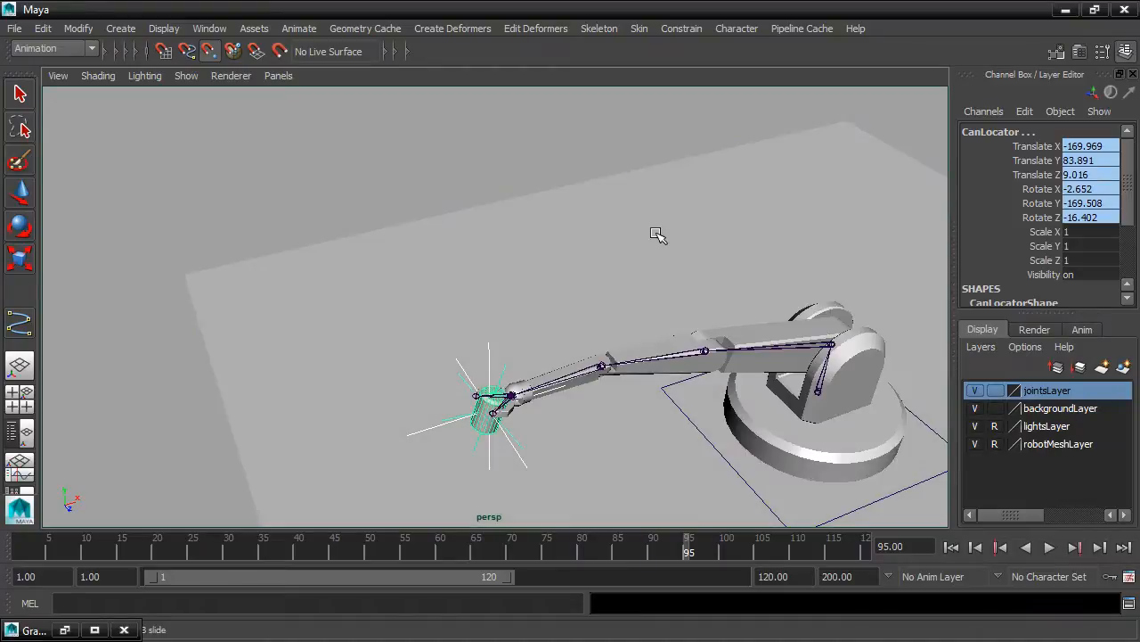
key(7)
alt+drag(694, 290, 671, 276)
- Select throwLocator and key its translation and rotation at frame 95
click(353, 300)
key(w)
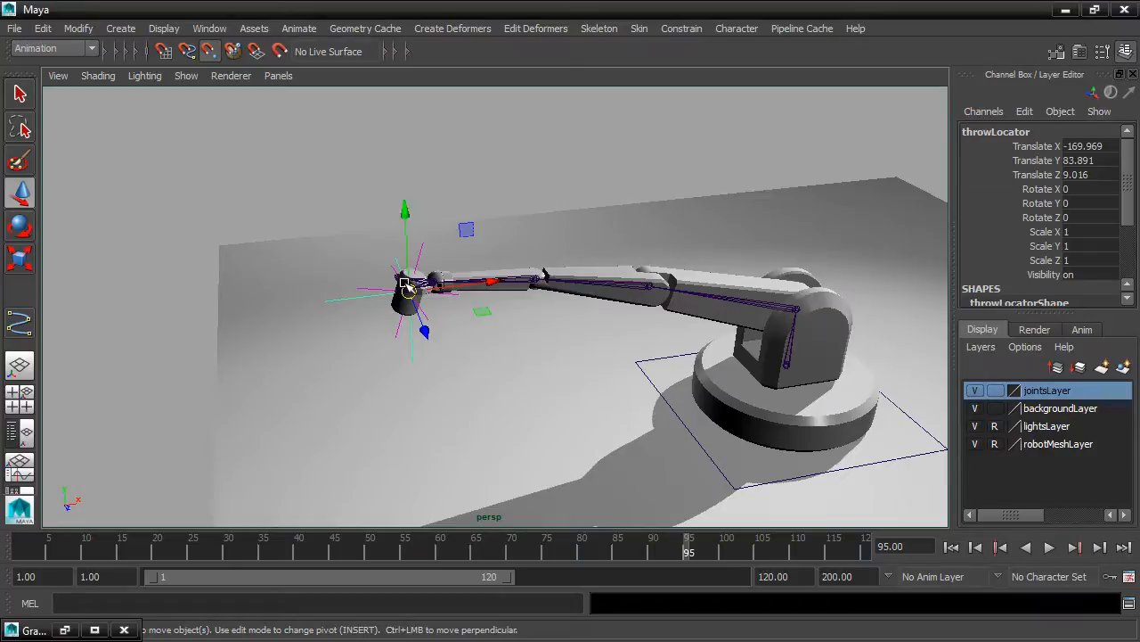
key(shift+w)
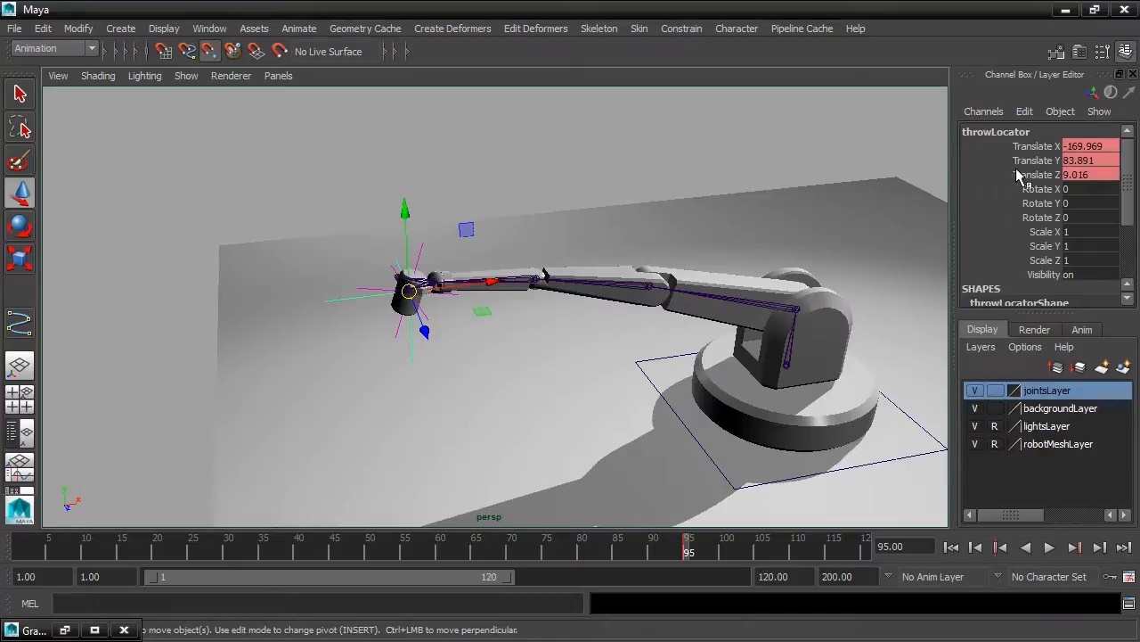
key(shift+e)
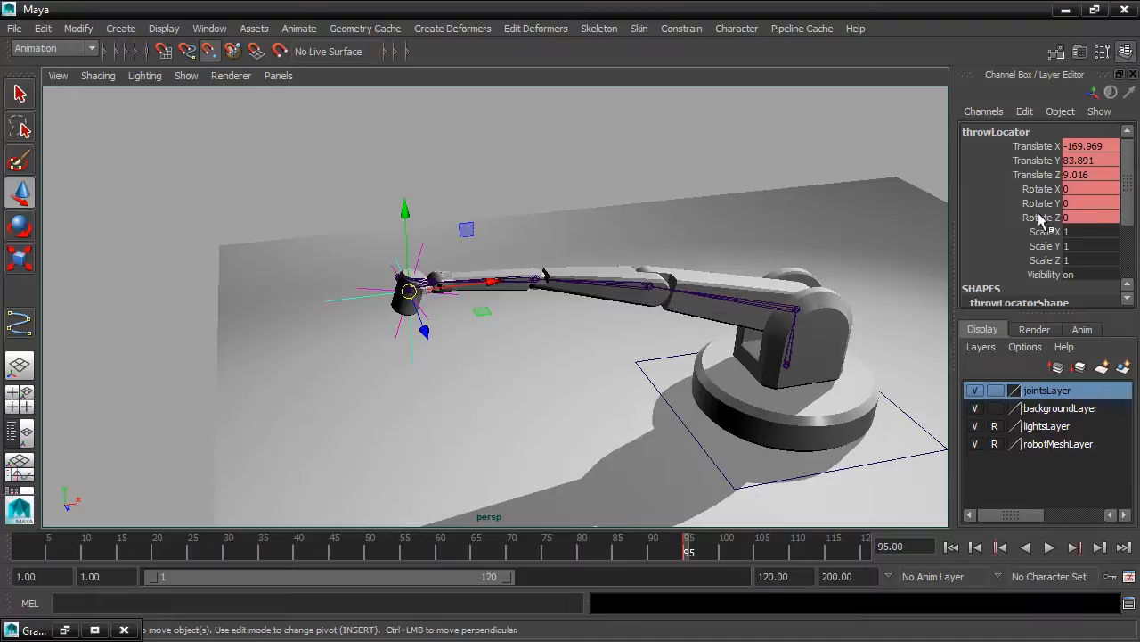
- At frame 105, turn off point snapping and move throwLocator beyond the ground plane to about X -521.5, Z -279.6, keying the position
key(alt+v)
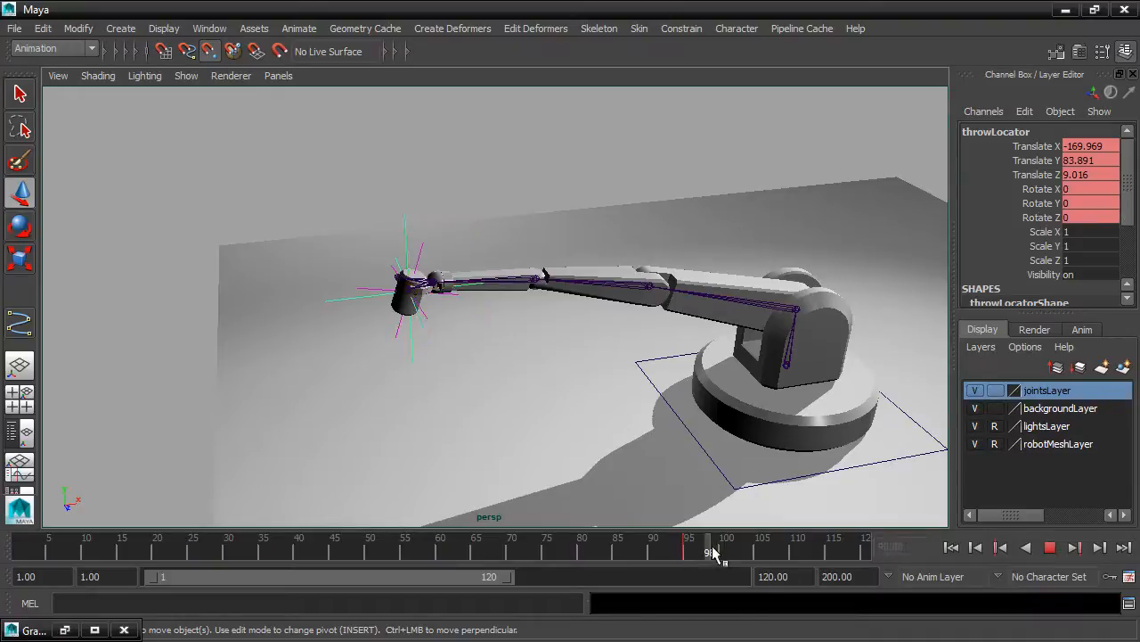
key(Escape)
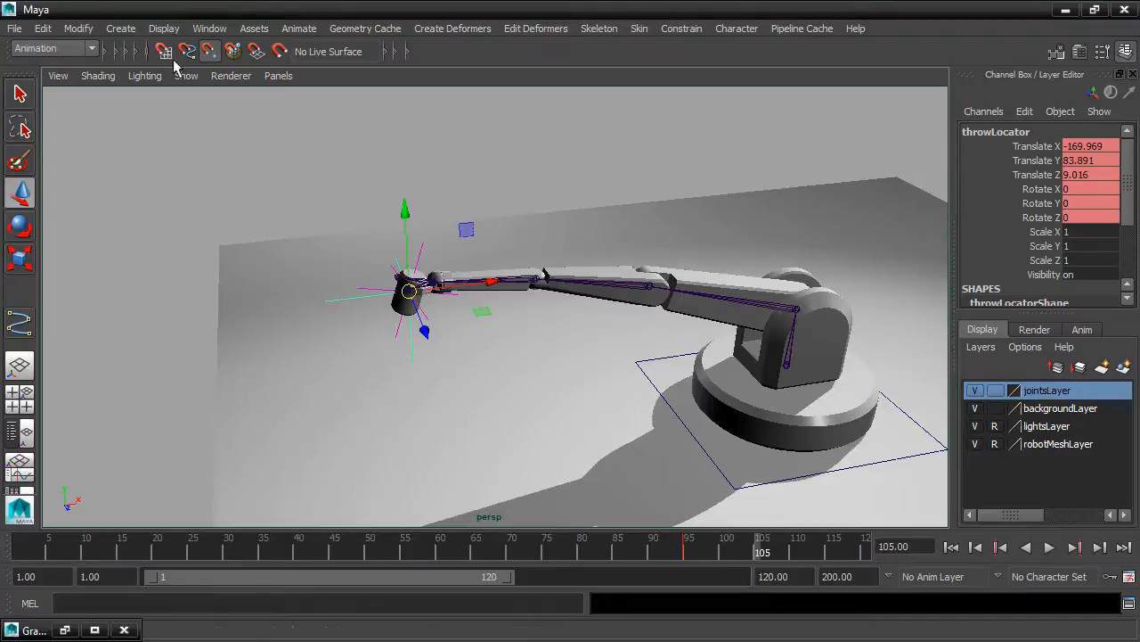
drag(475, 284, 344, 313)
scroll(295, 298, down, 4)
drag(225, 320, 163, 132)
alt+drag(227, 186, 410, 210)
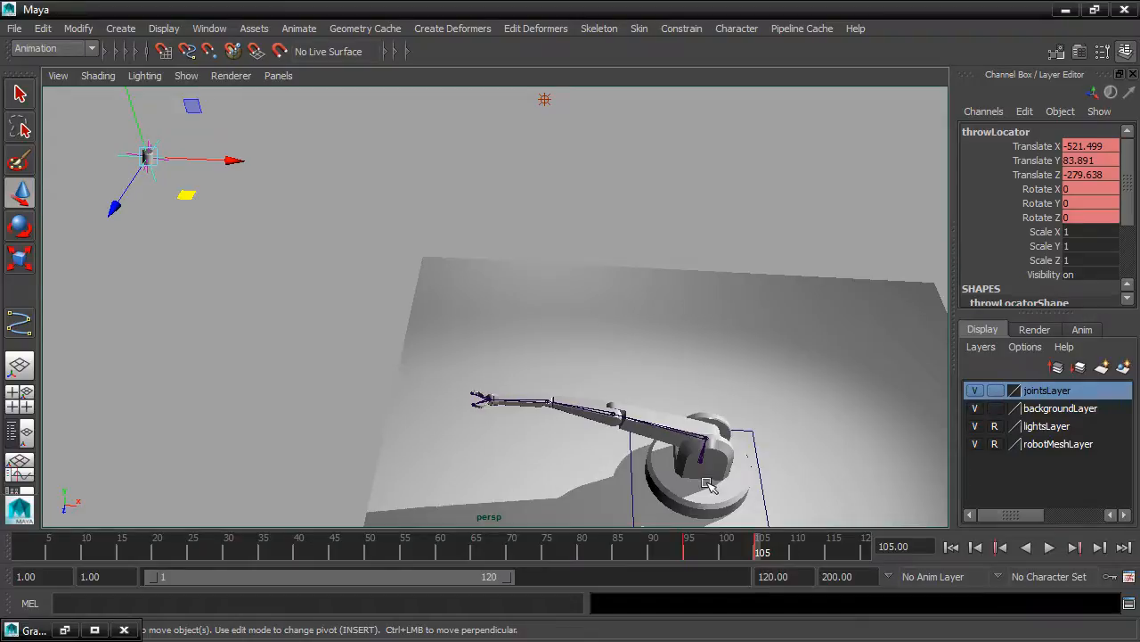
- Play back the animation and replay it from frame 95 to review the can's throw
key(alt+v)
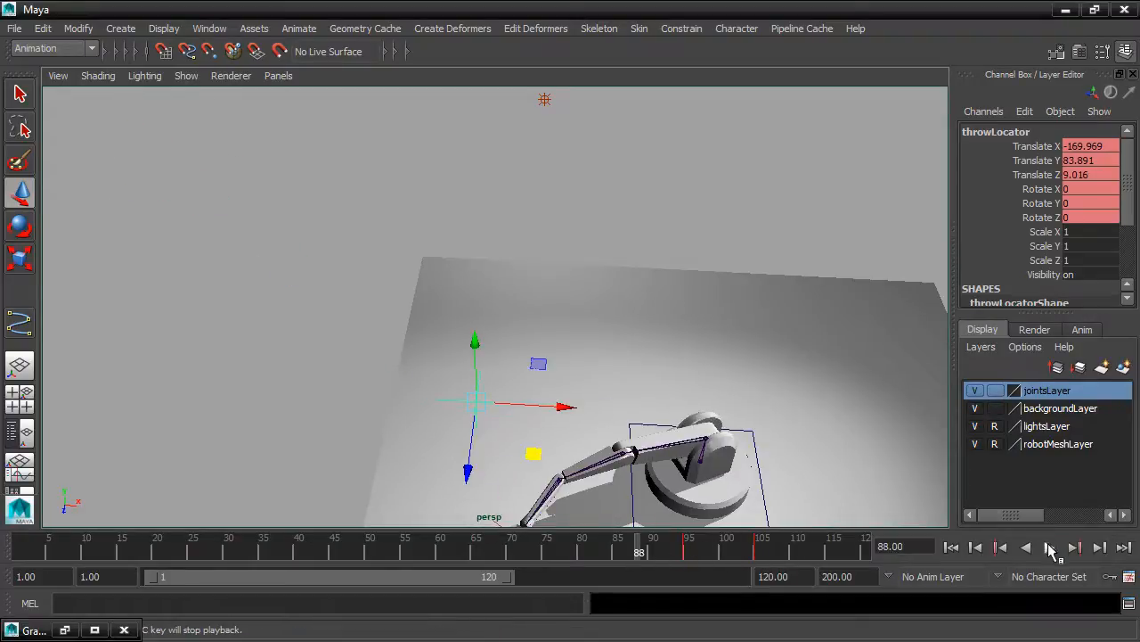
click(1051, 547)
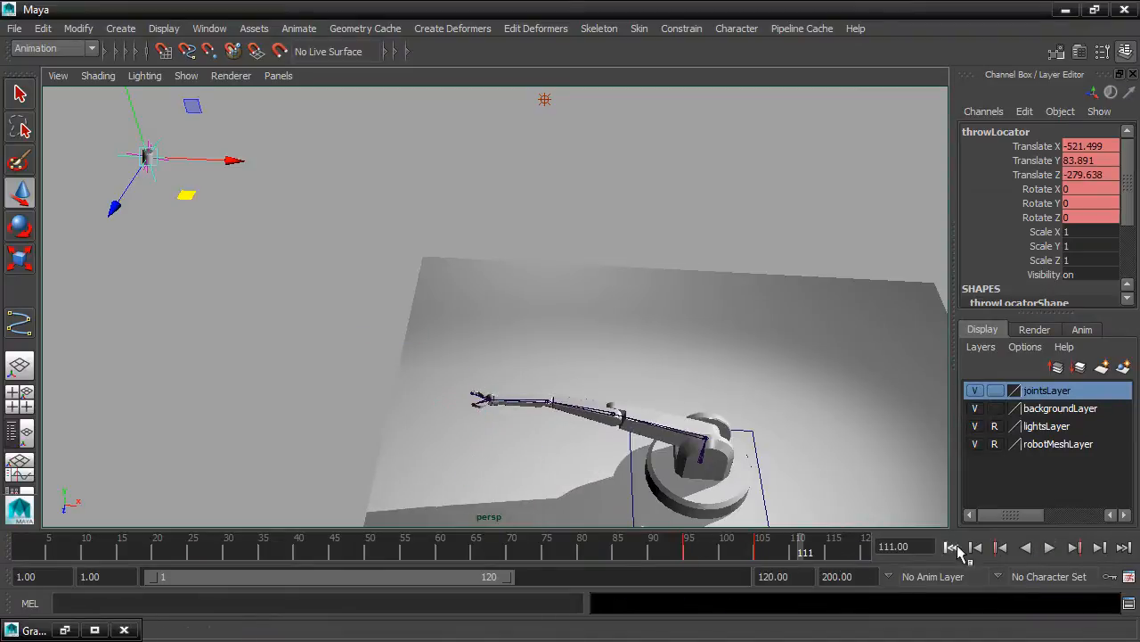
click(688, 550)
key(alt+v)
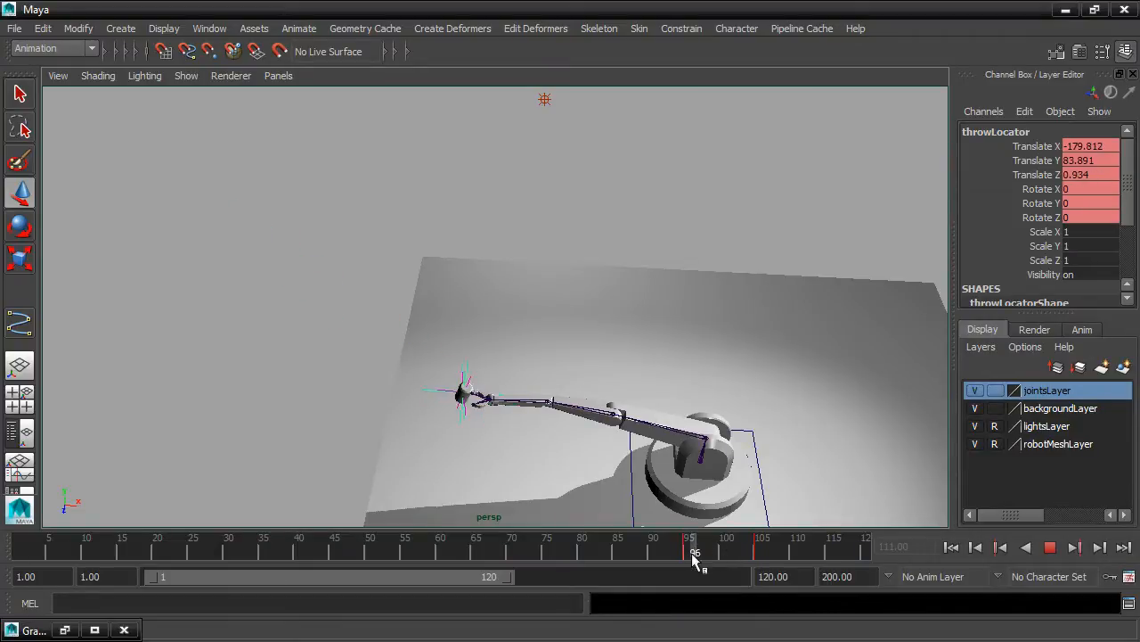
- Retime throwLocator's frame-105 key to frame 115 and play back the slower throw
click(688, 552)
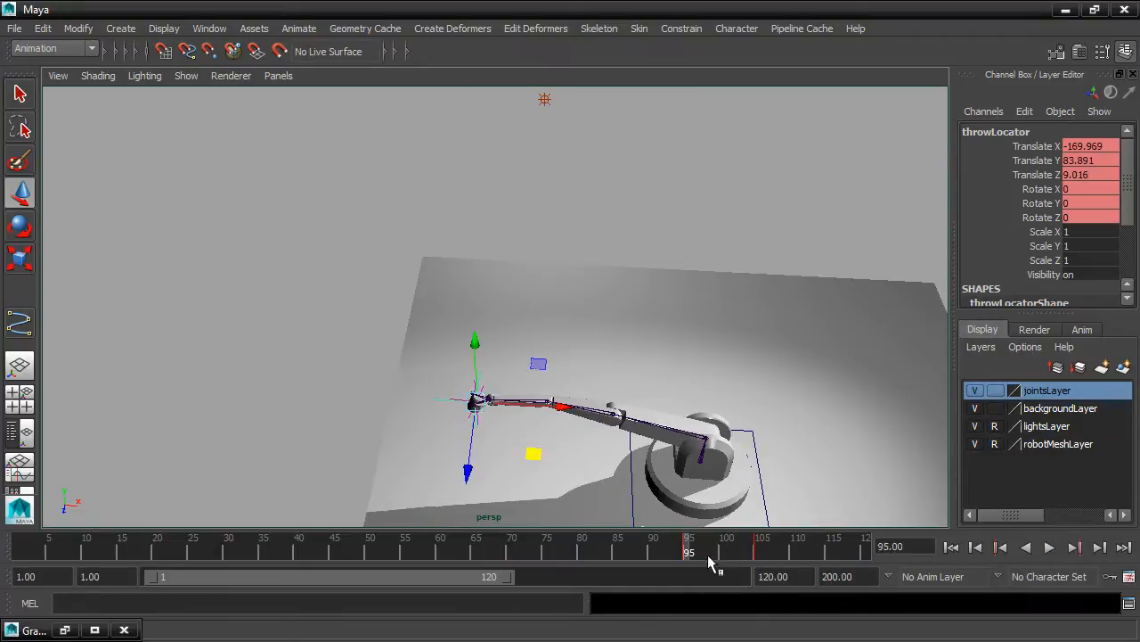
click(759, 552)
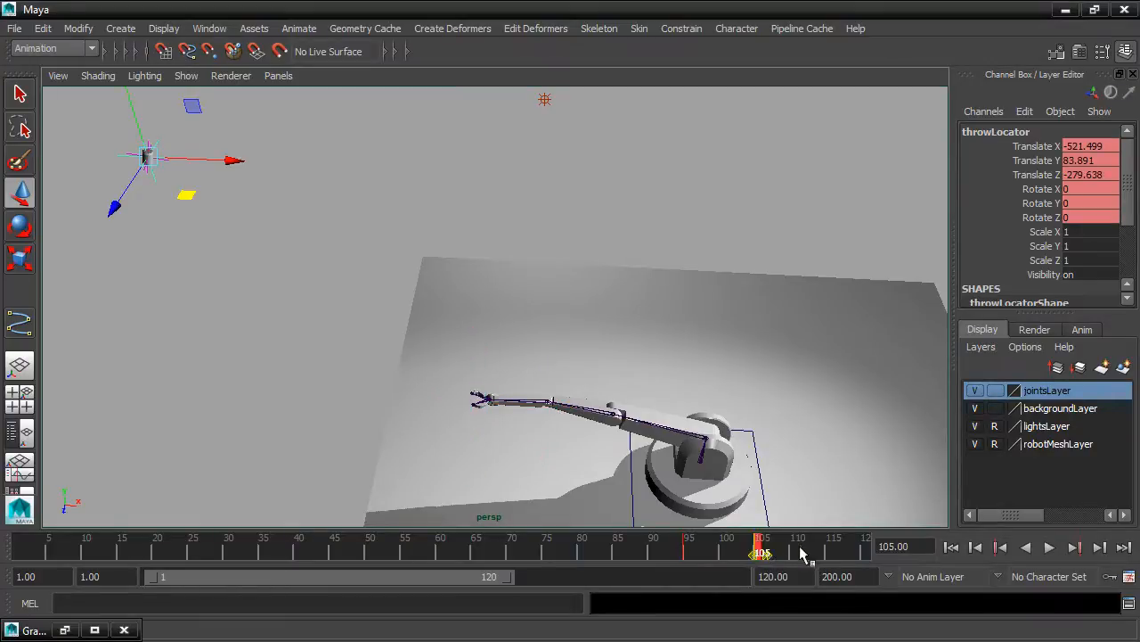
mouse_move(762, 557)
mouse_down()
mouse_move(829, 549)
mouse_move(660, 551)
mouse_up()
click(1049, 547)
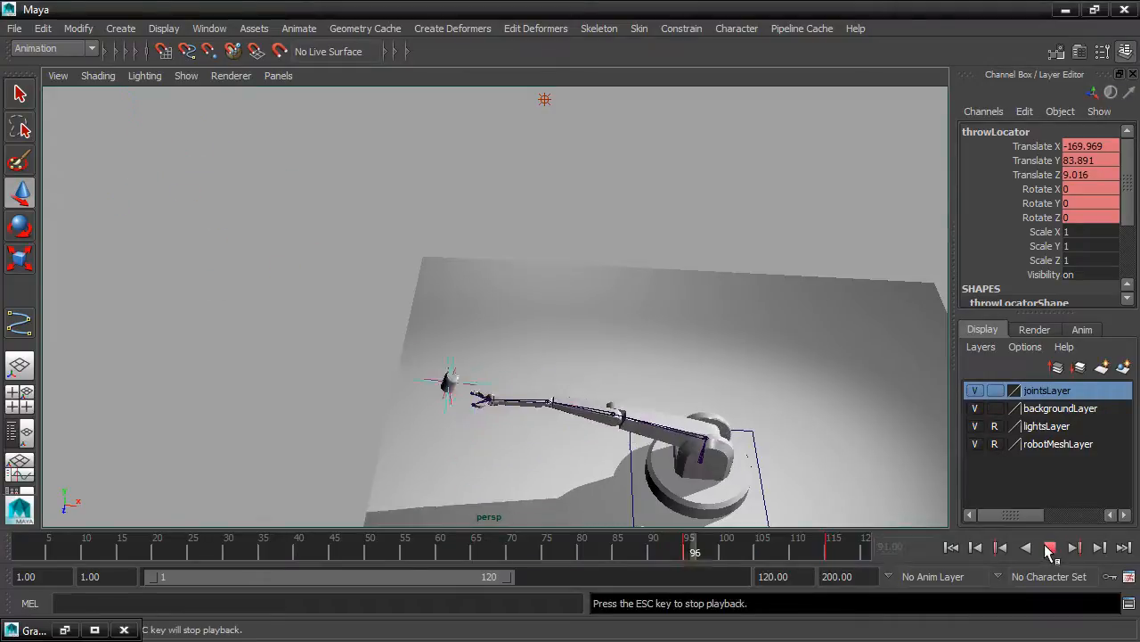
click(1049, 547)
- In the Graph Editor, set linear tangents on all of throwLocator's translation and rotation keys
alt+drag(666, 401, 670, 381)
click(64, 630)
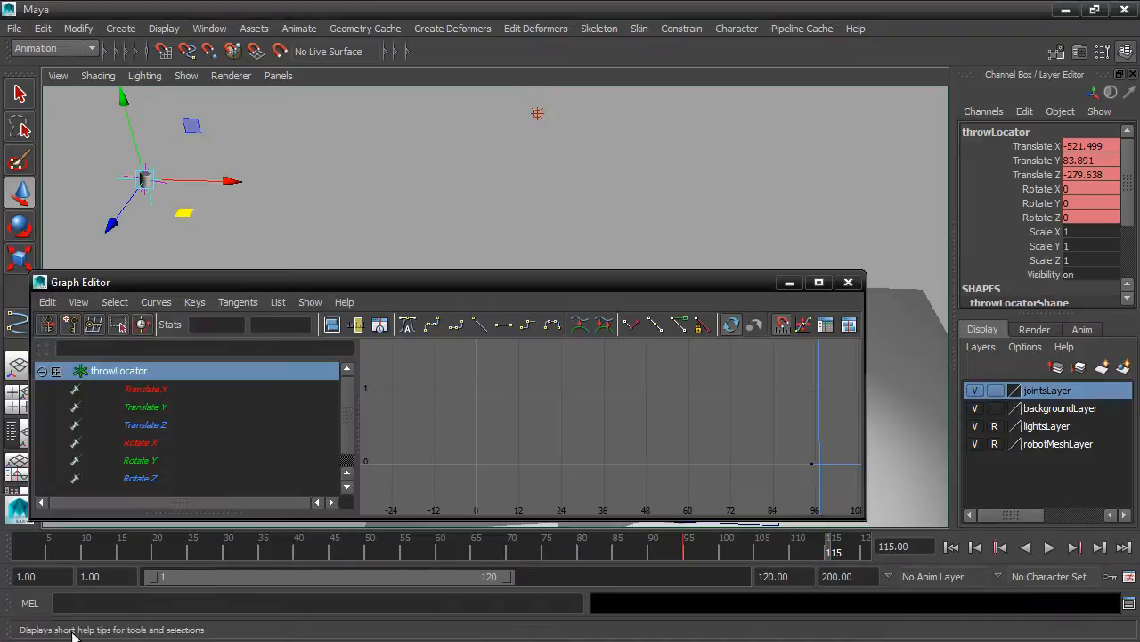
drag(160, 388, 154, 479)
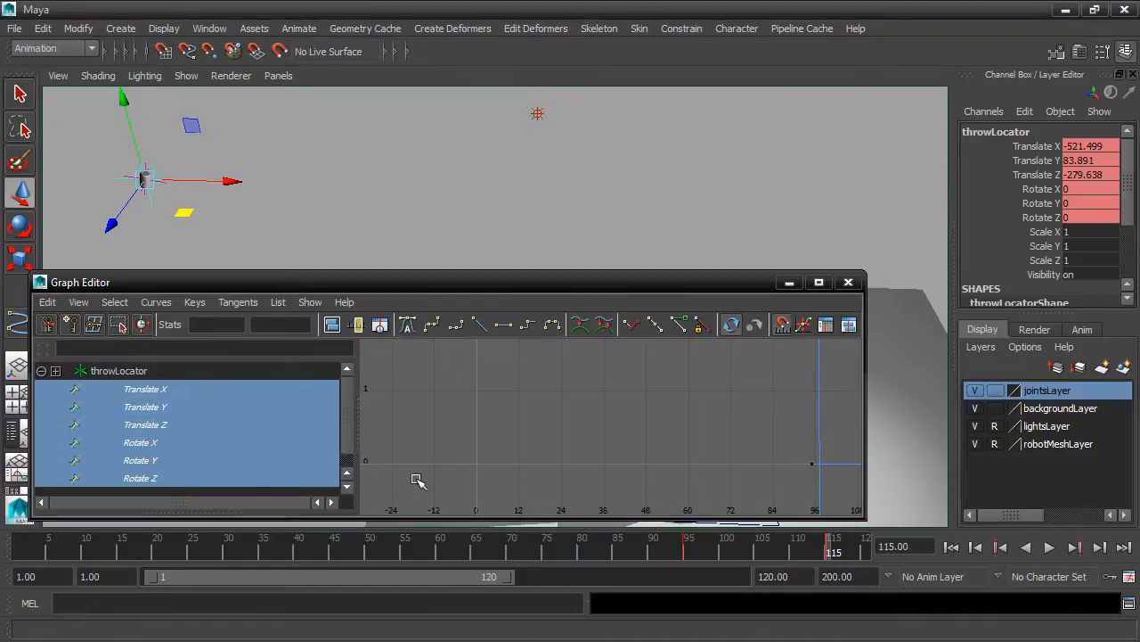
key(f)
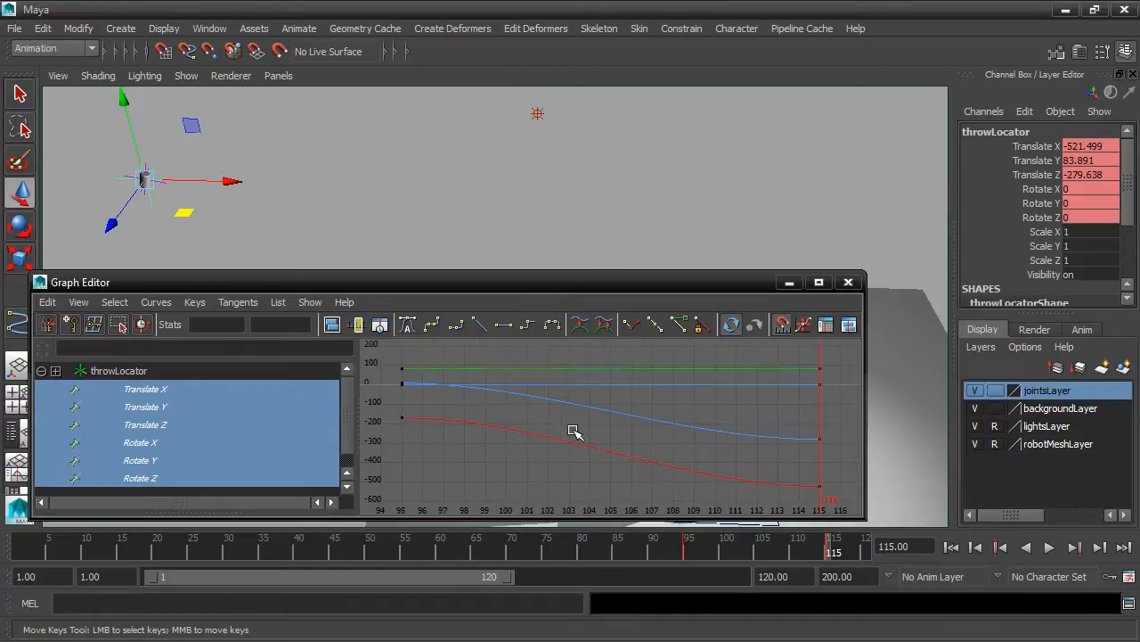
drag(389, 350, 833, 497)
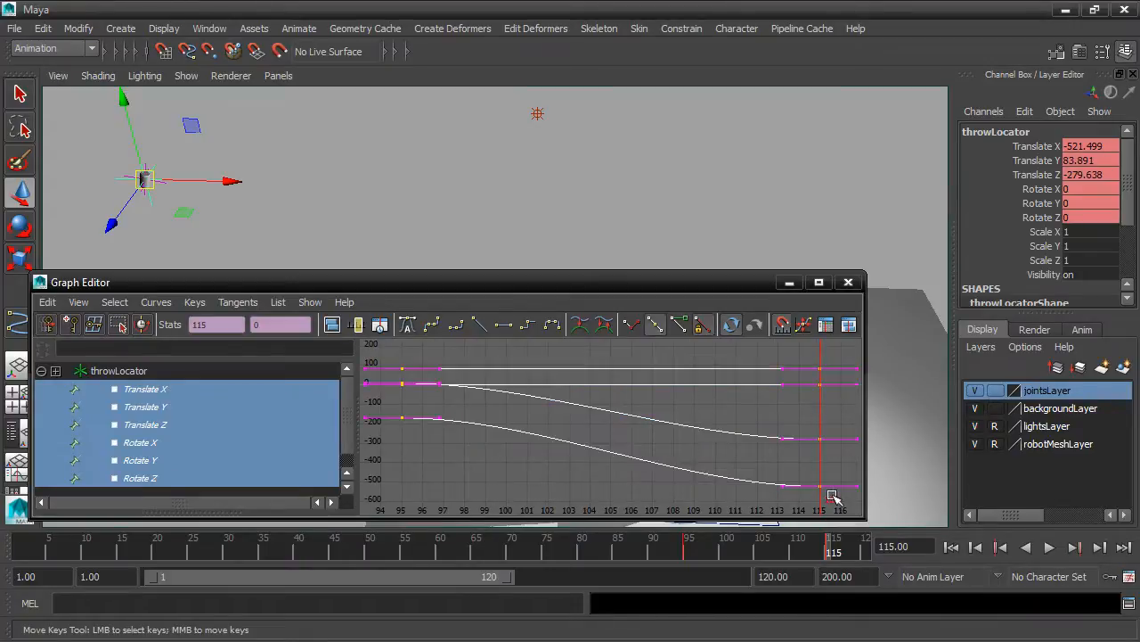
click(478, 325)
click(789, 282)
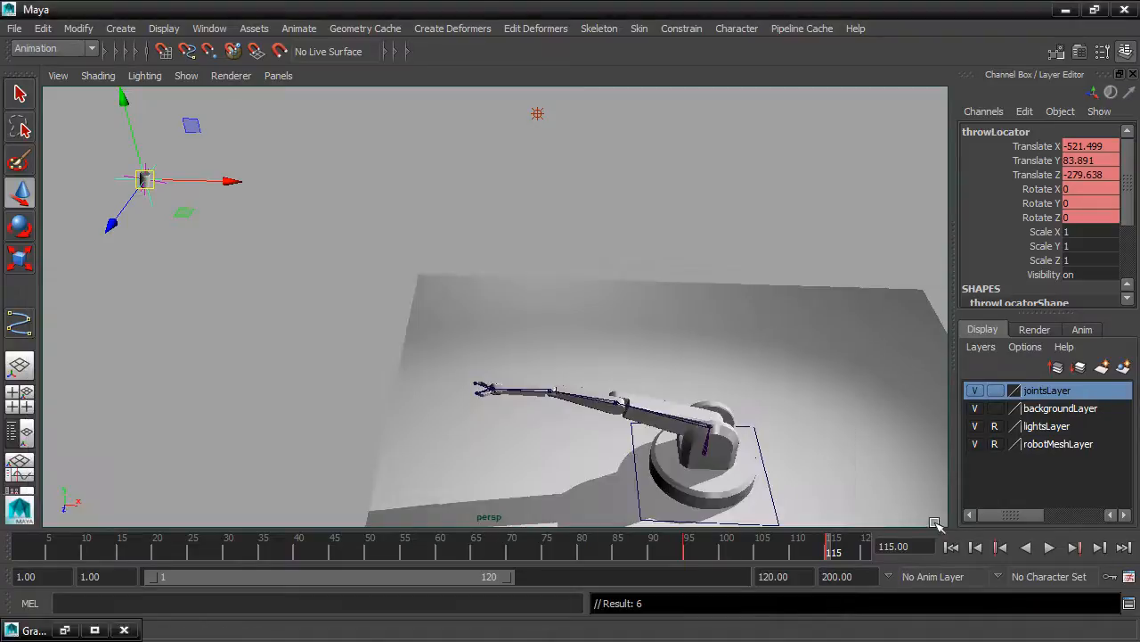
- At frame 115, move throwLocator closer and lower to about X -299, Y -5, Z -79.6
drag(713, 547, 829, 554)
key(w)
alt+drag(484, 297, 497, 279)
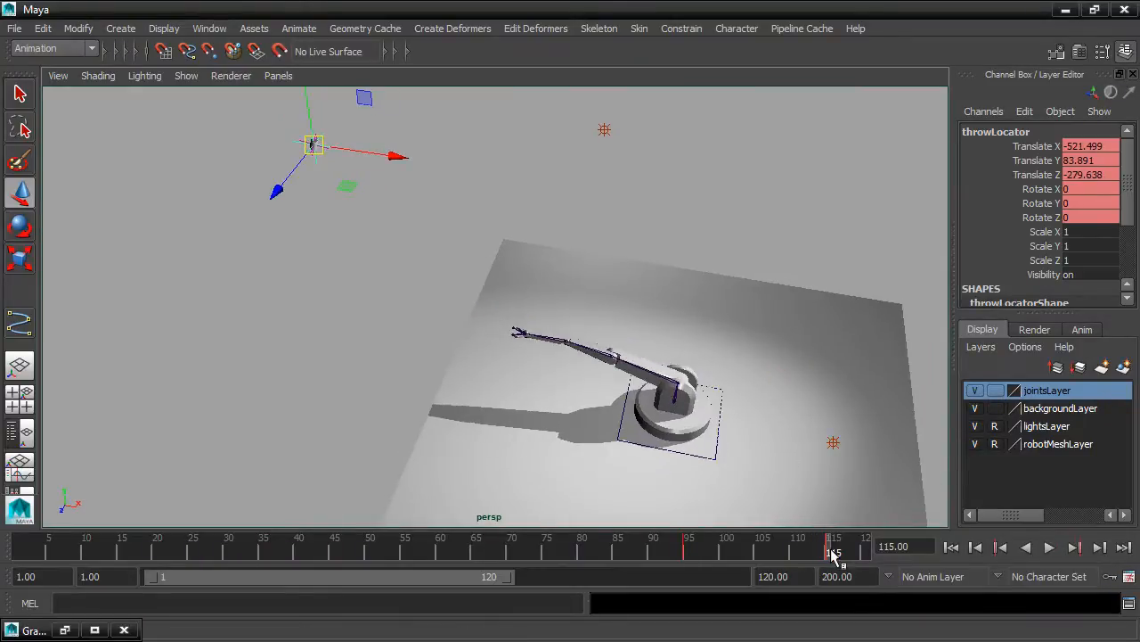
drag(346, 186, 467, 319)
drag(420, 191, 421, 260)
alt+drag(474, 271, 505, 247)
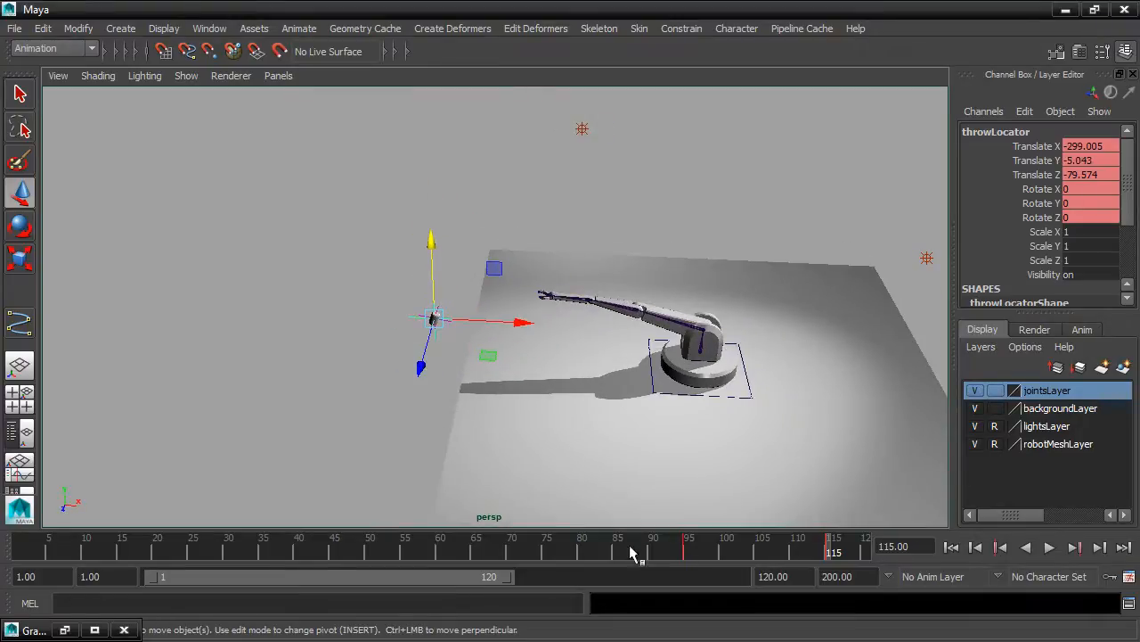
- Play back the throw, retime throwLocator's end key to frame 106, and replay from frame 87
drag(832, 550, 575, 550)
click(1052, 547)
click(1052, 546)
key(alt+v)
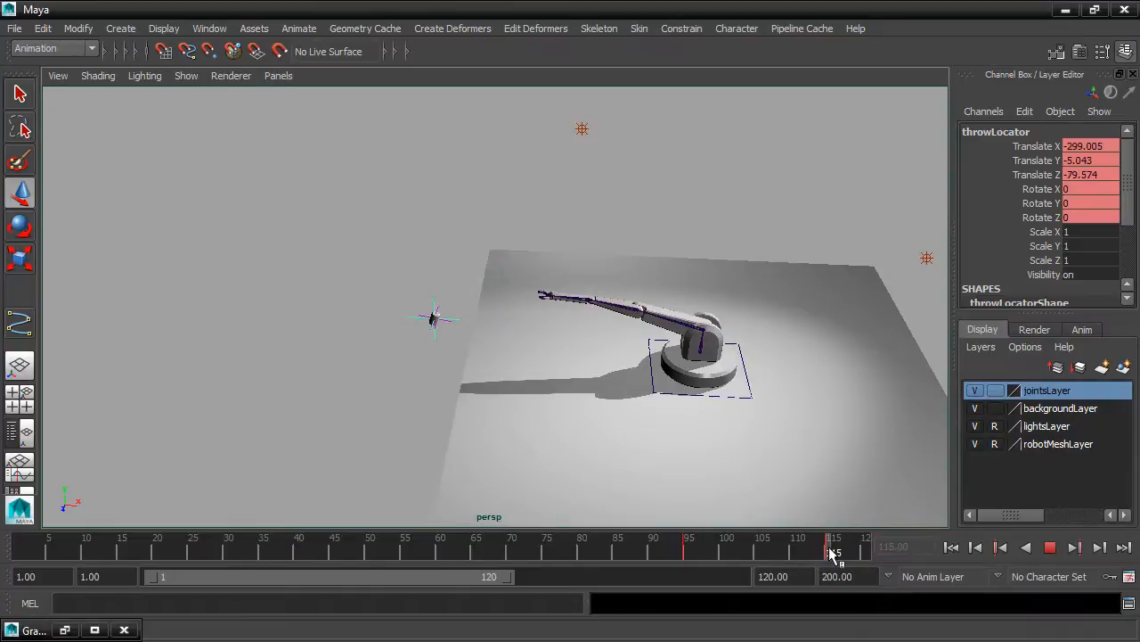
key(alt+v)
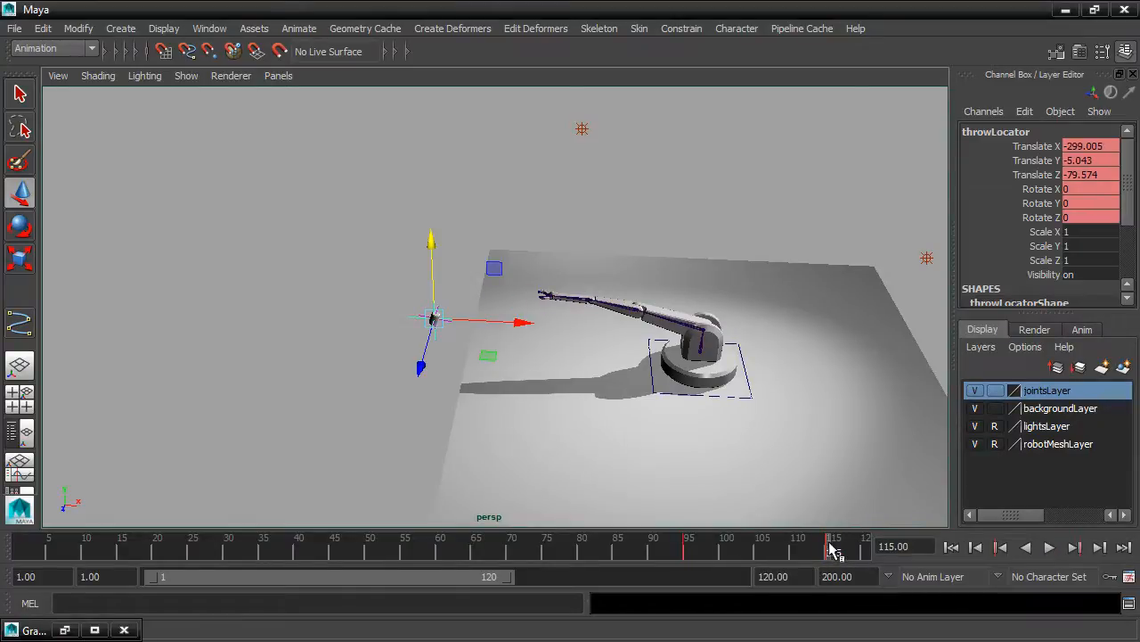
drag(831, 550, 632, 550)
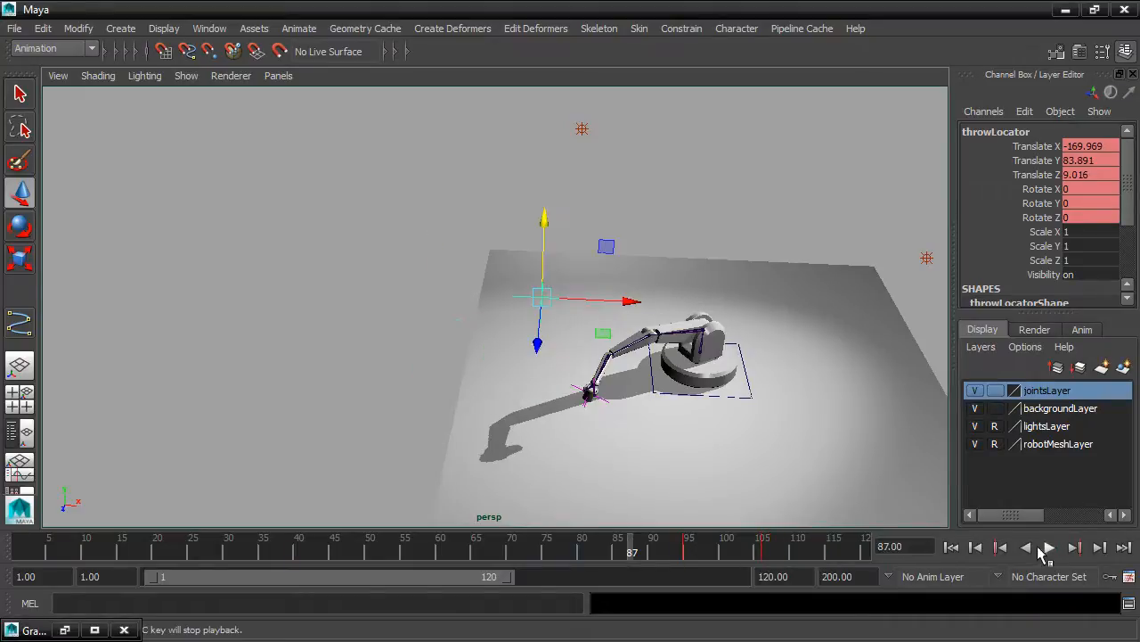
click(1048, 547)
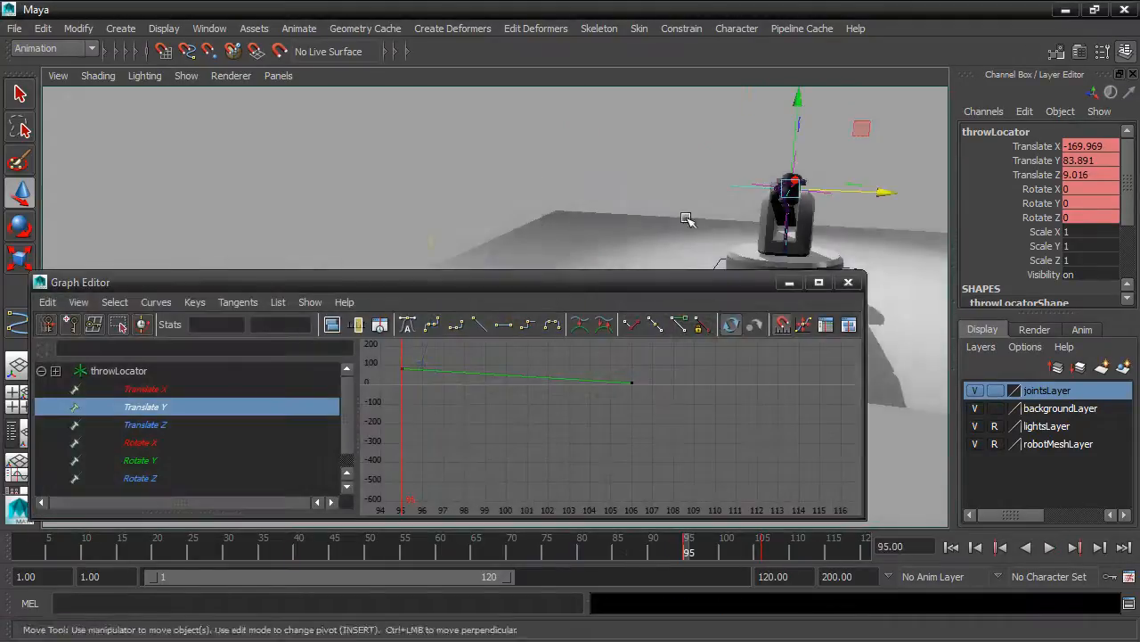
- Bend throwLocator's Translate Y curve into a falling arc by raising the tangents of its first and last keys, and play it back
alt+drag(731, 178, 659, 183)
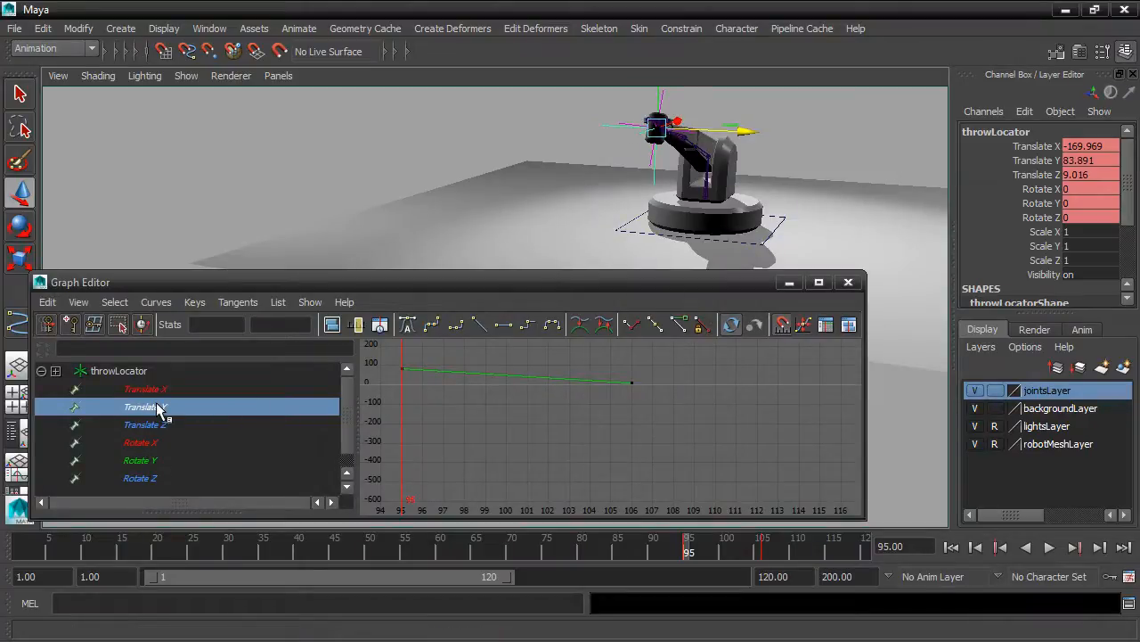
key(f)
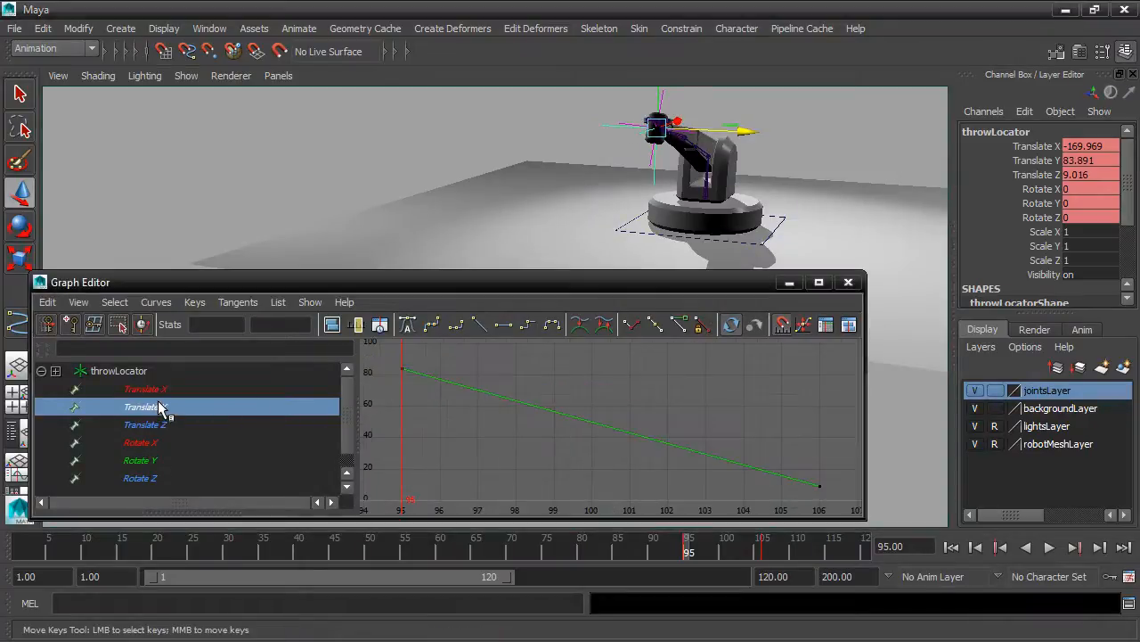
drag(380, 364, 436, 381)
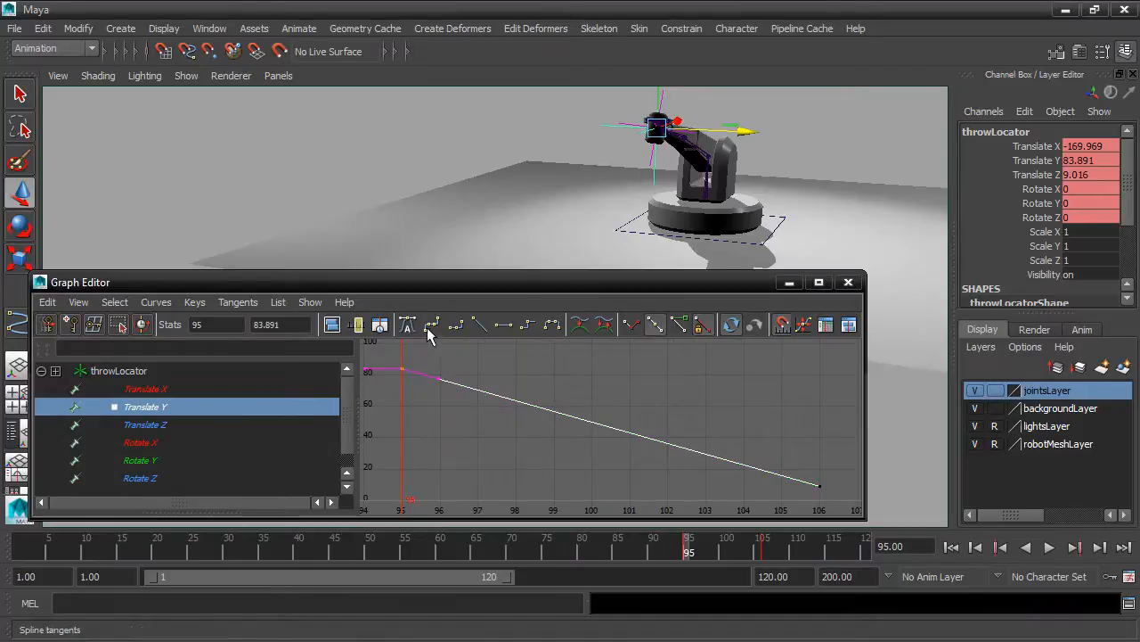
middle_drag(441, 382, 466, 350)
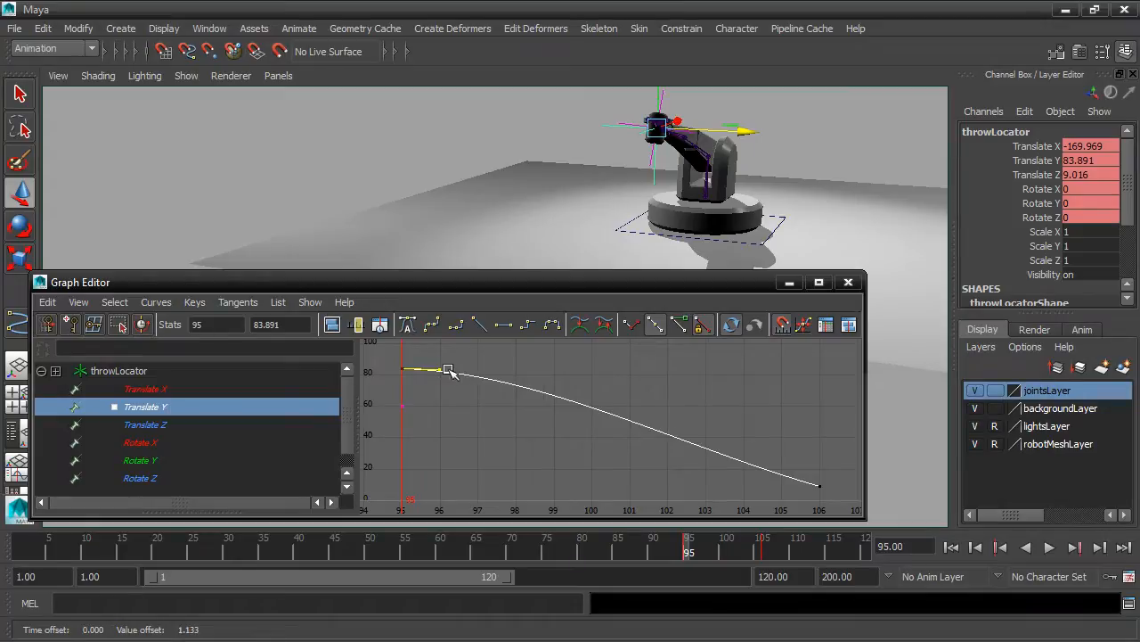
click(819, 486)
middle_drag(775, 476, 782, 463)
click(790, 282)
click(1050, 547)
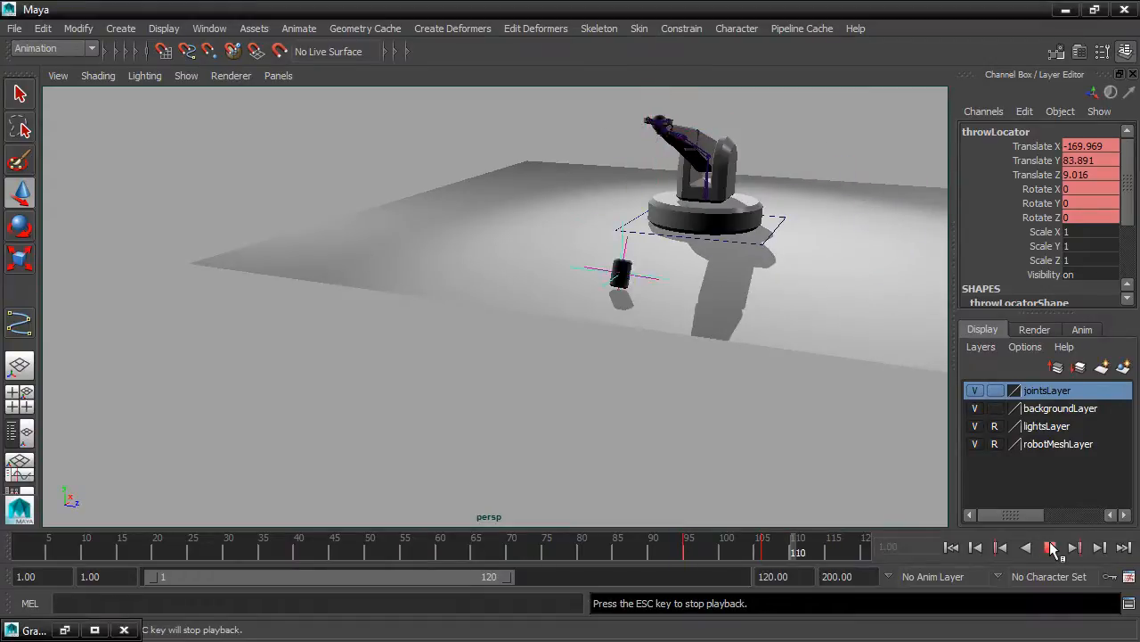
click(1051, 545)
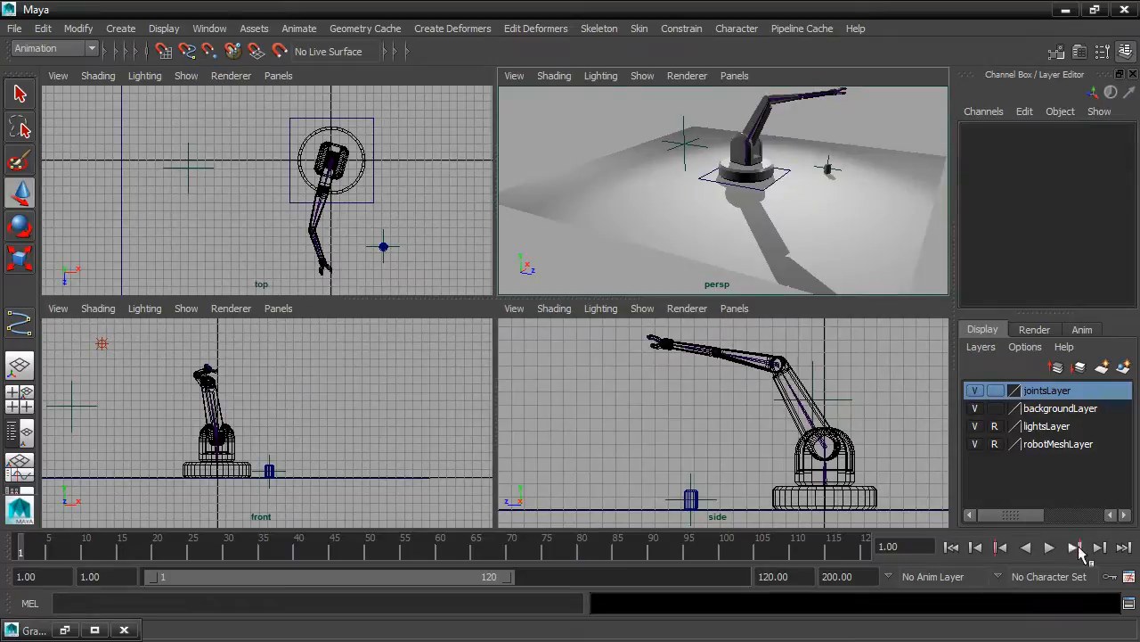
- Set the playback preference Update view to All, save it, and play the animation in all four views
click(1129, 577)
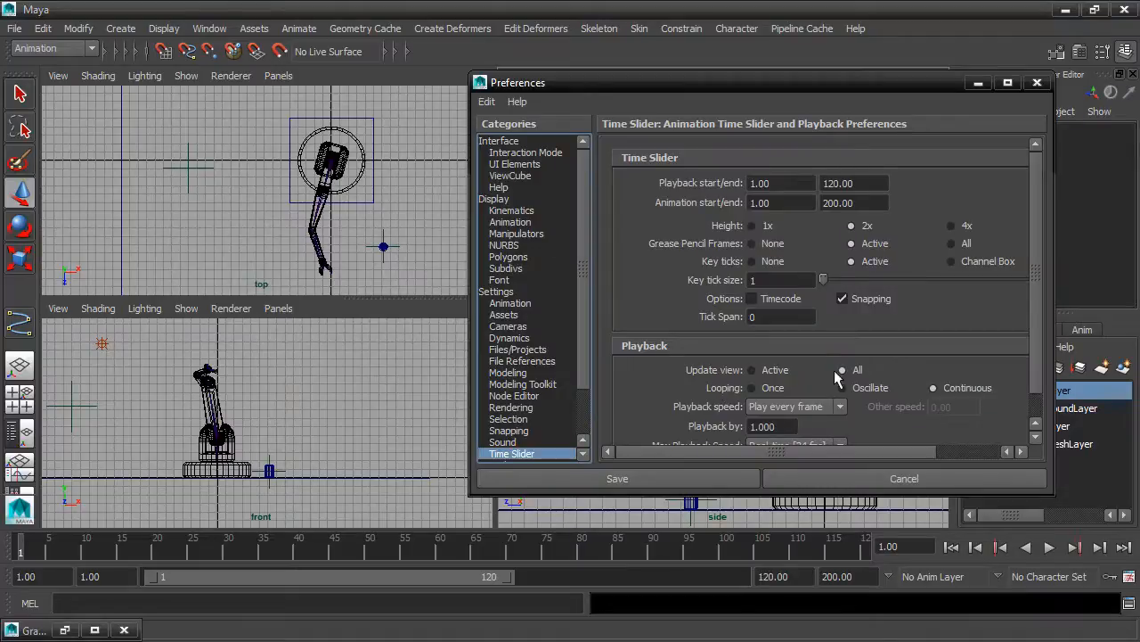
click(692, 479)
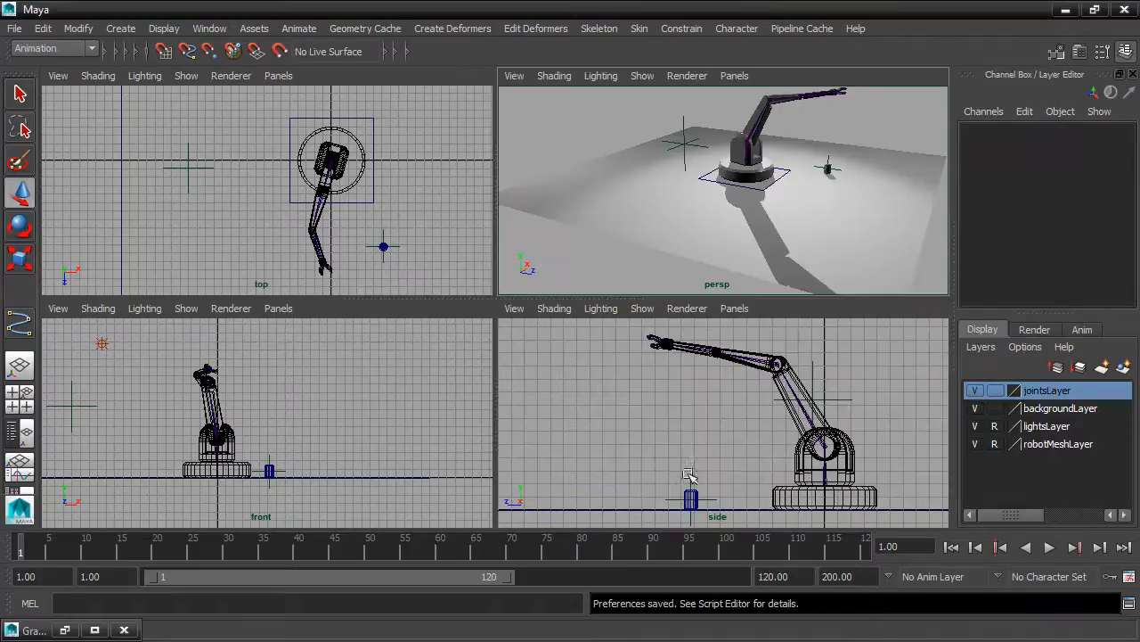
click(1048, 547)
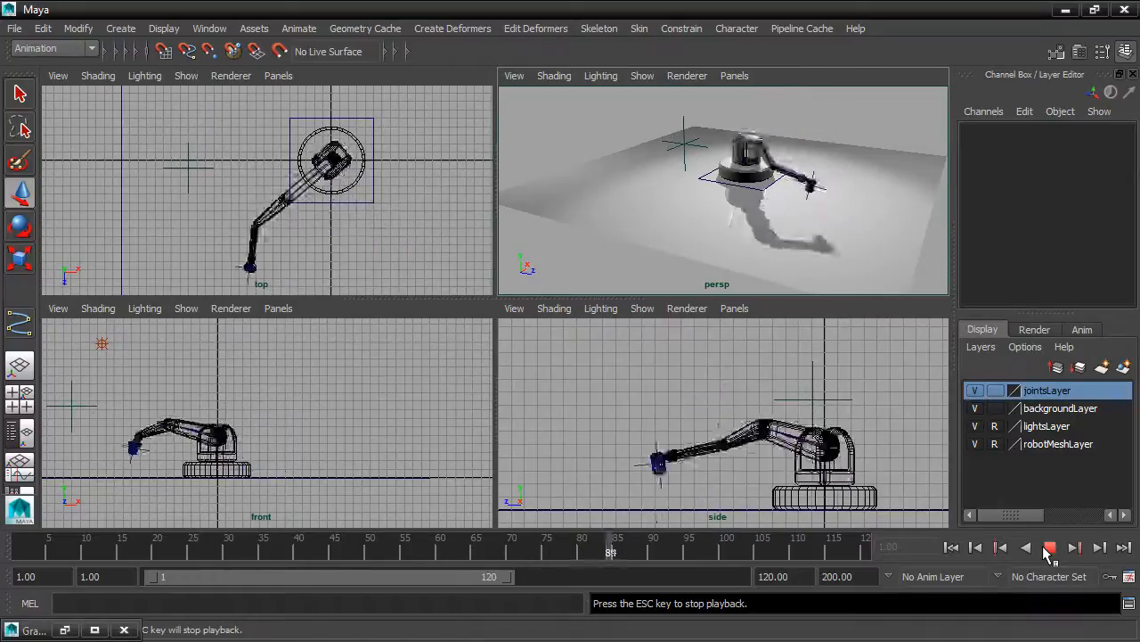
click(1048, 547)
- At frame 107, select throwLocator and rotate it to about X 20.7 and Z 50.9 degrees to tumble the can
mouse_move(820, 550)
mouse_down()
mouse_move(721, 542)
mouse_move(763, 546)
mouse_up()
click(667, 211)
click(772, 553)
drag(710, 189, 701, 198)
key(e)
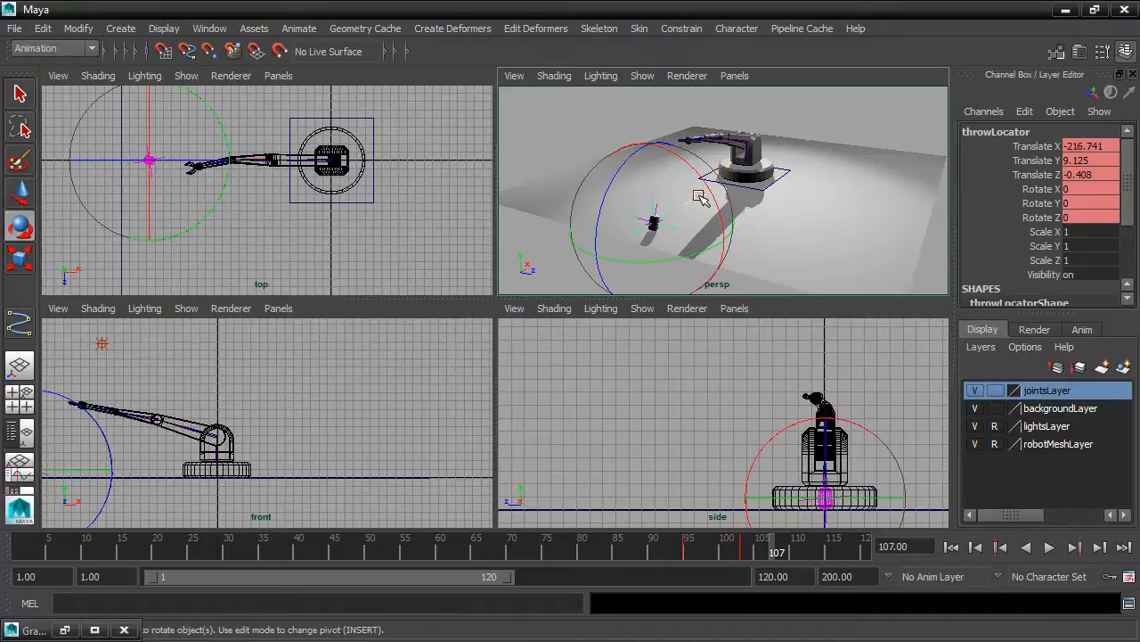
drag(636, 175, 723, 223)
scroll(723, 223, up, 5)
alt+middle_drag(724, 223, 789, 183)
drag(629, 206, 637, 214)
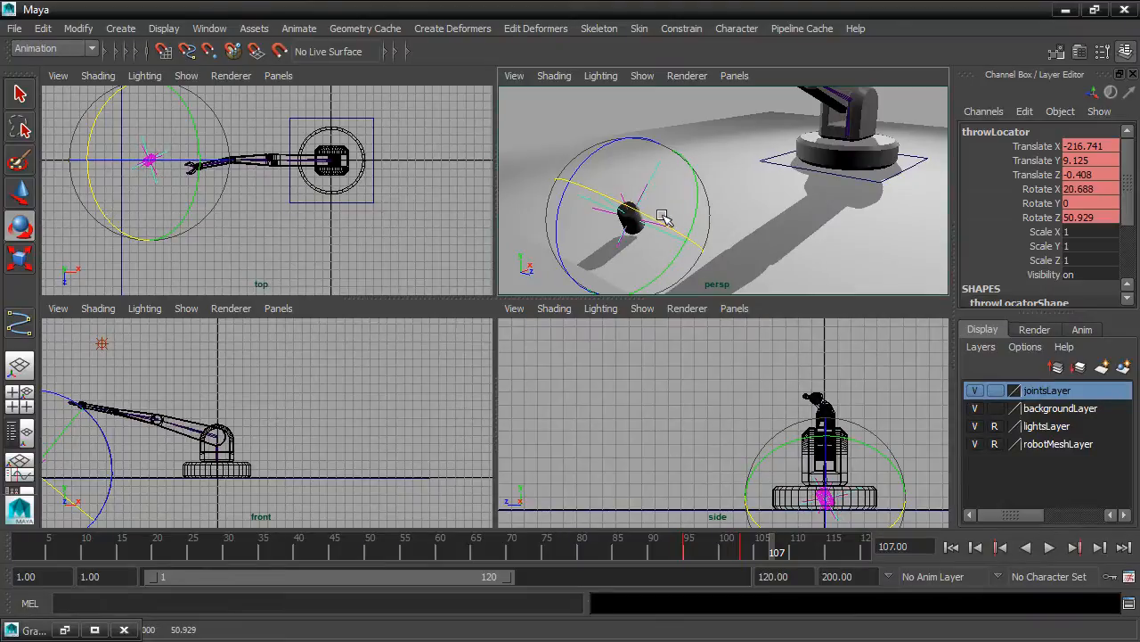
- Play back the animation to review the can's tumble after its release
drag(768, 554, 741, 547)
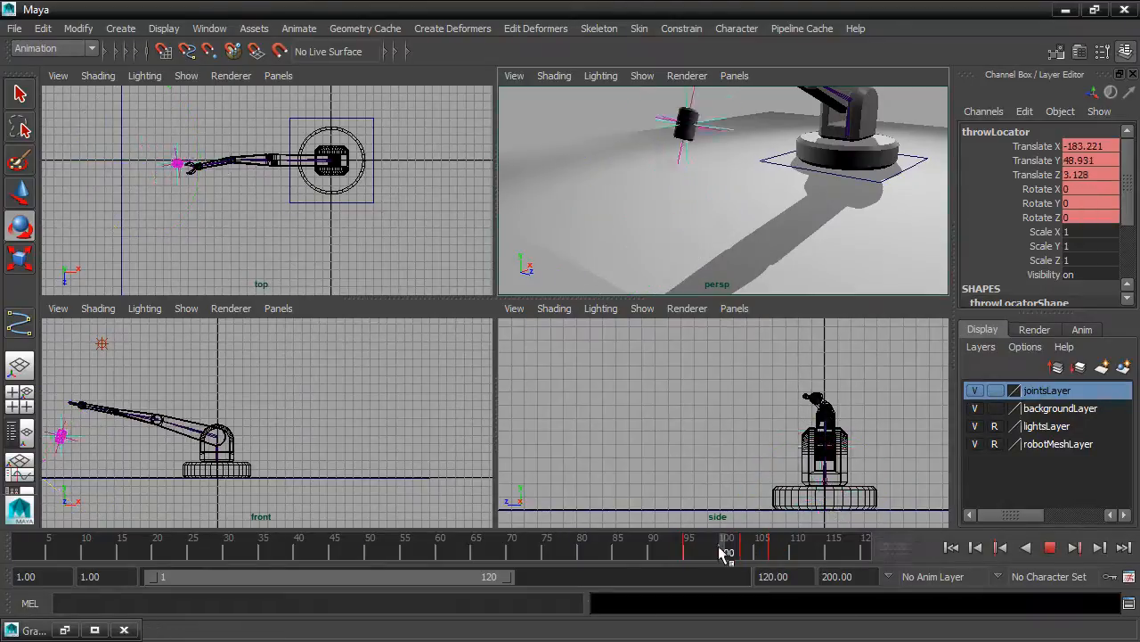
click(1050, 547)
click(1051, 547)
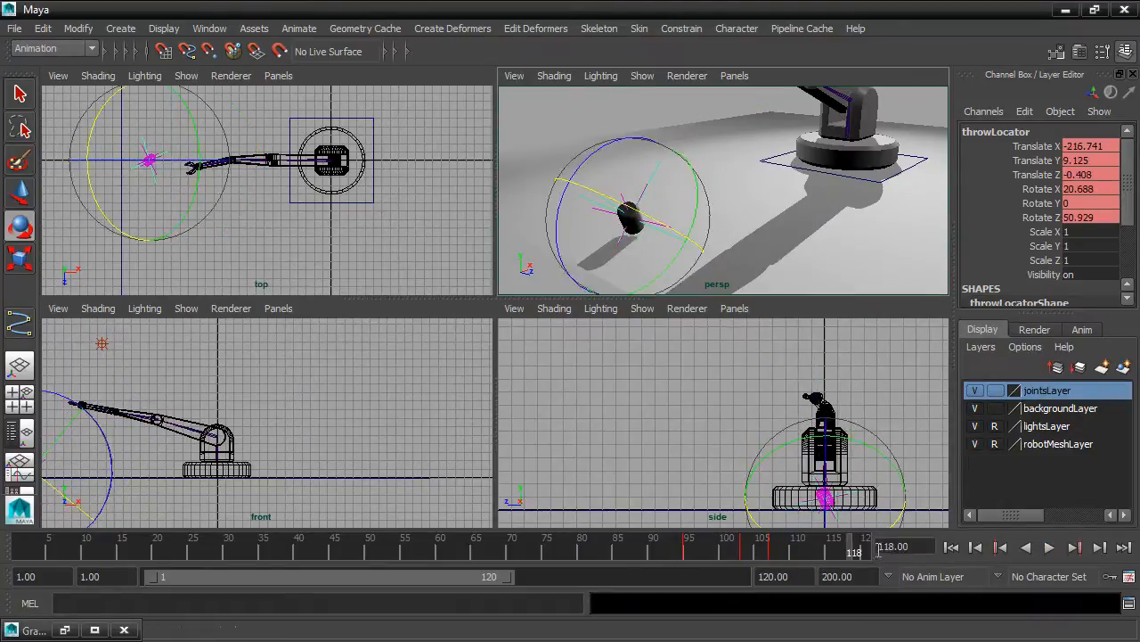
key(alt+v)
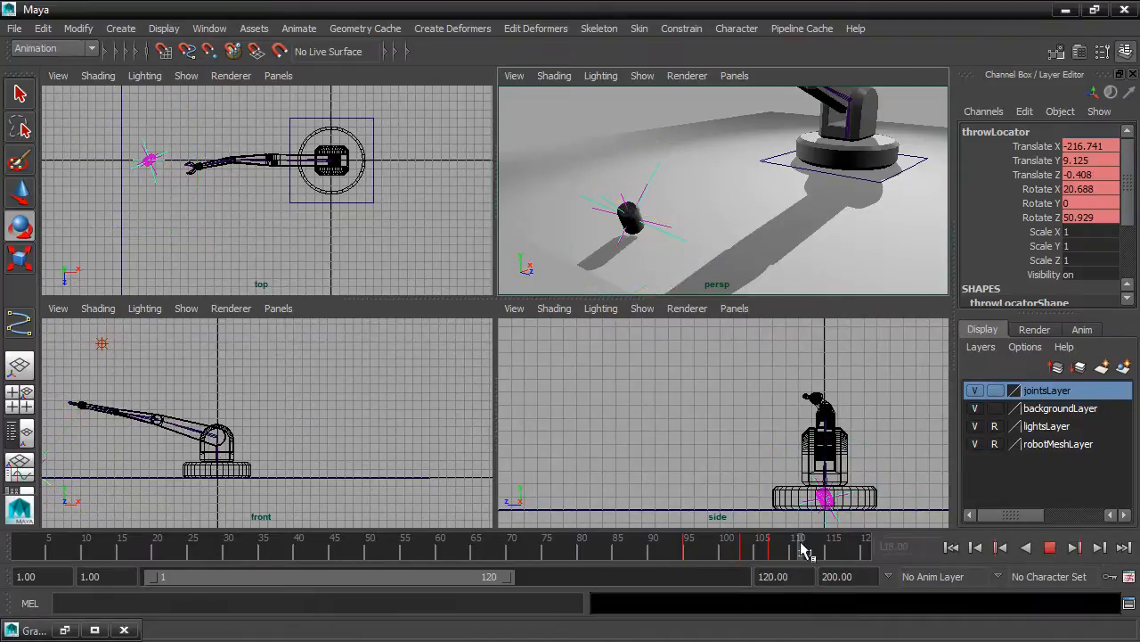
- At frame 111, move throwLocator to about X -237.3, Y 4.6 and rotate it to about Z 109.2 degrees, laying the can down
click(802, 550)
key(w)
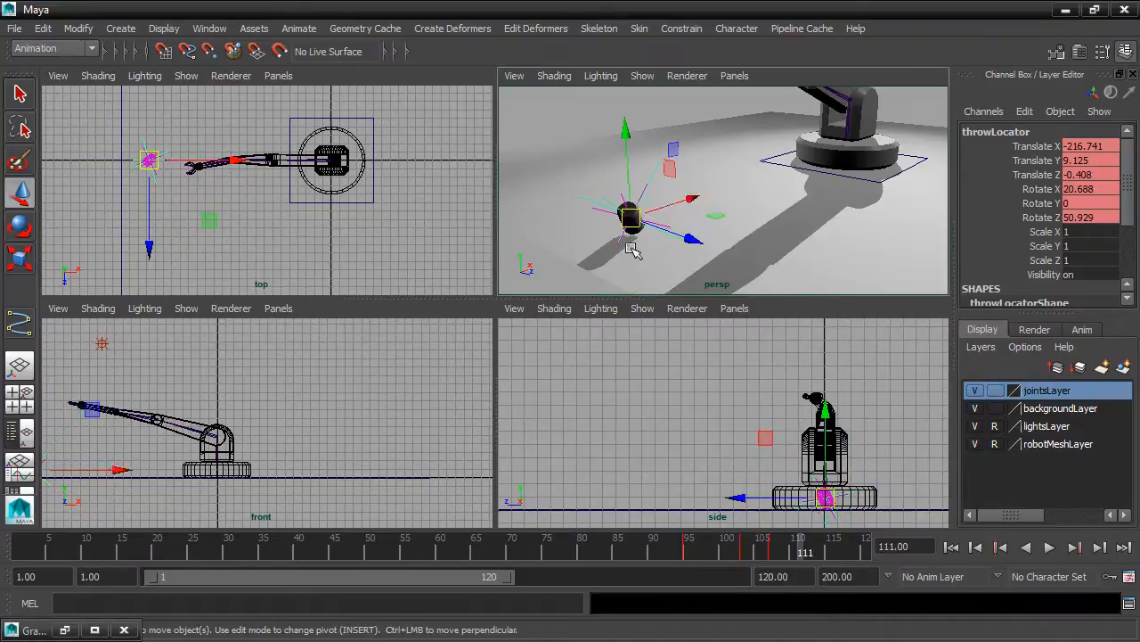
drag(688, 203, 655, 214)
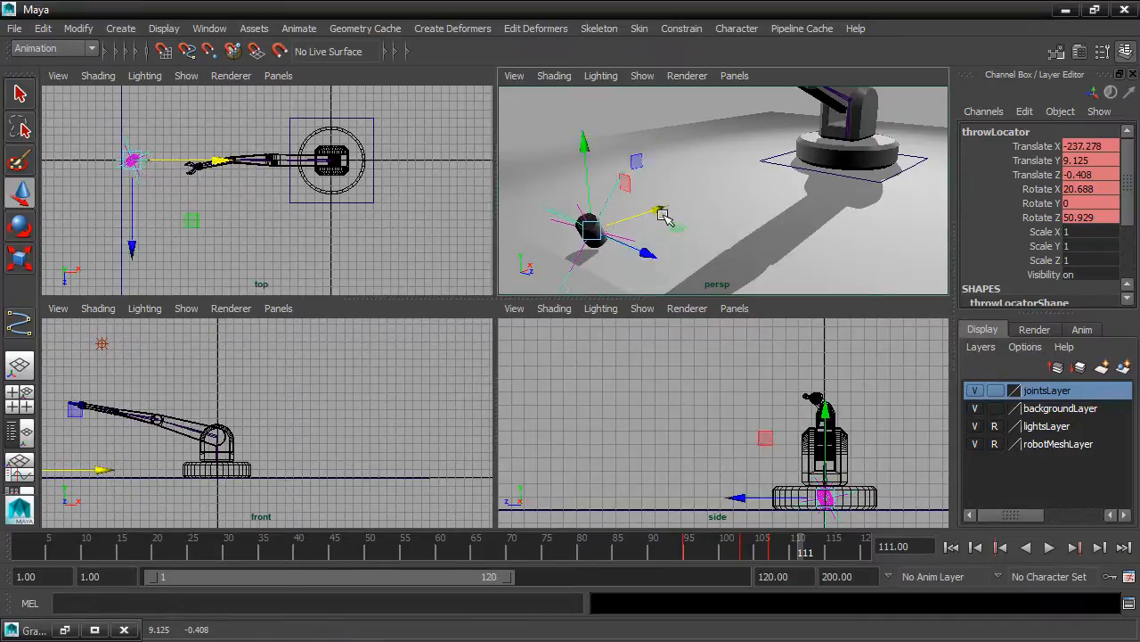
key(e)
drag(571, 156, 538, 237)
key(w)
drag(585, 150, 699, 282)
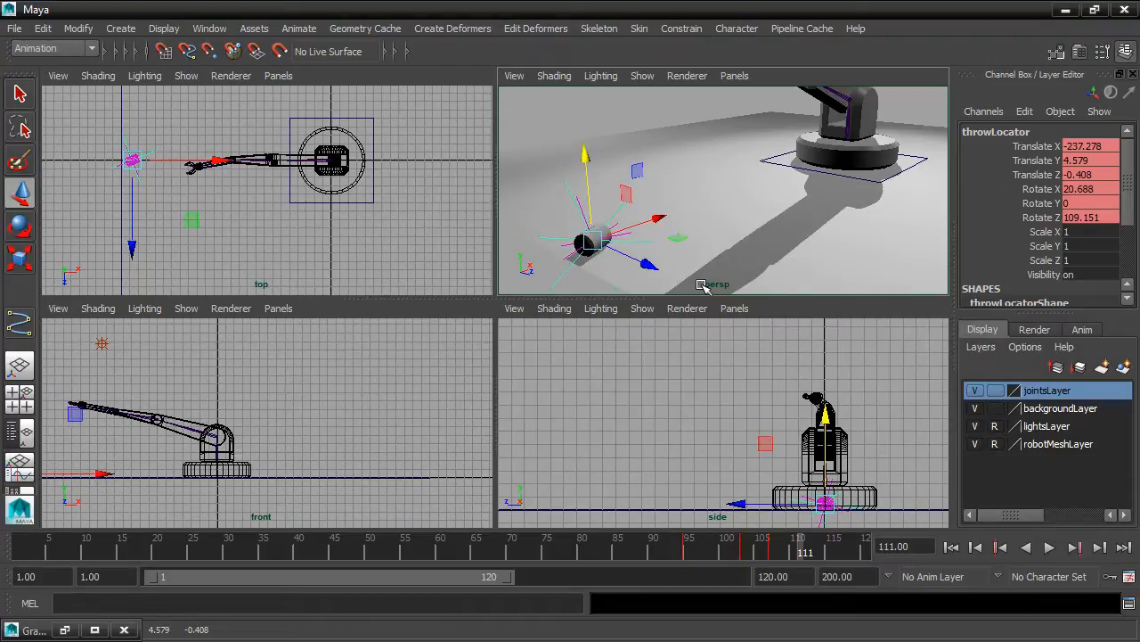
- Replay the animation from frame 88 to review the can's throw and landing
drag(801, 547, 639, 547)
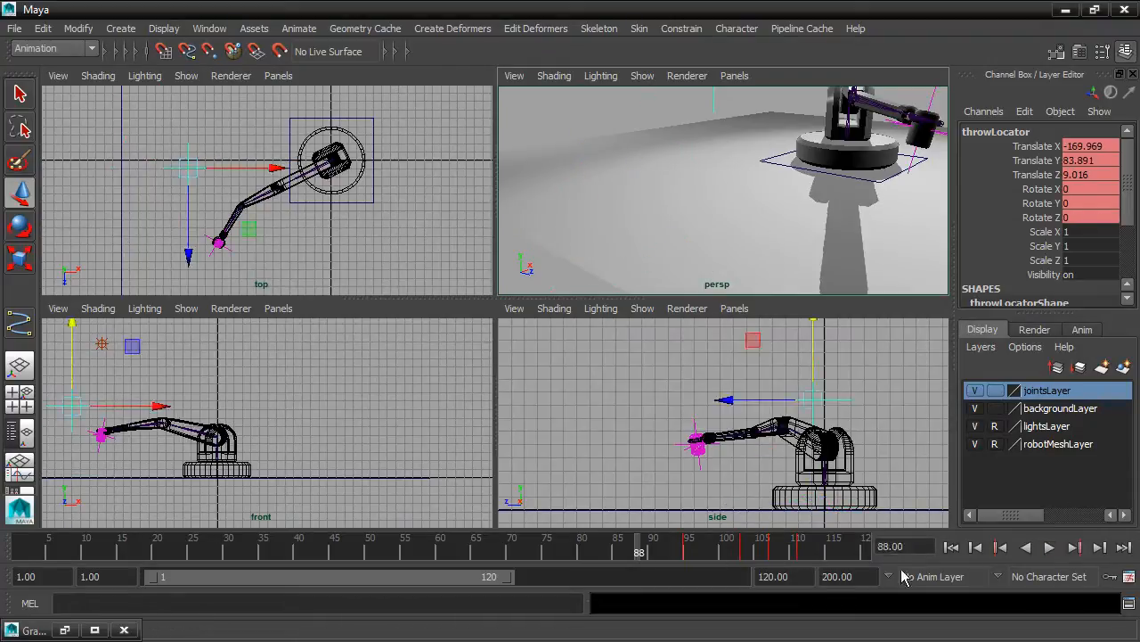
click(1049, 545)
click(1051, 548)
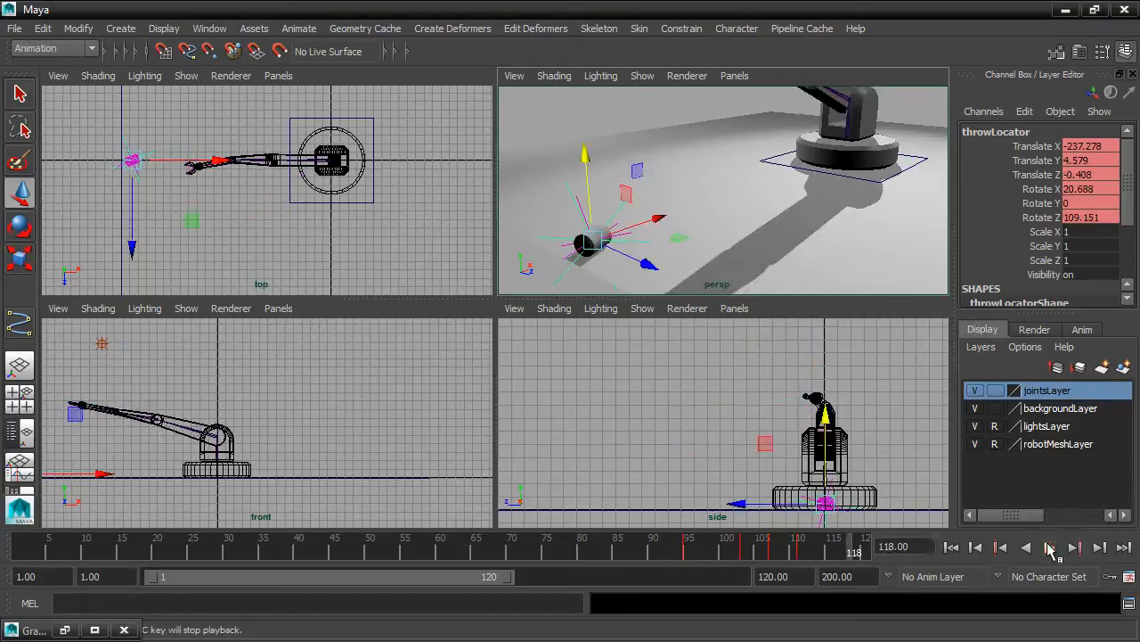
- Extend the end of the playback range to frame 160
drag(855, 553, 831, 557)
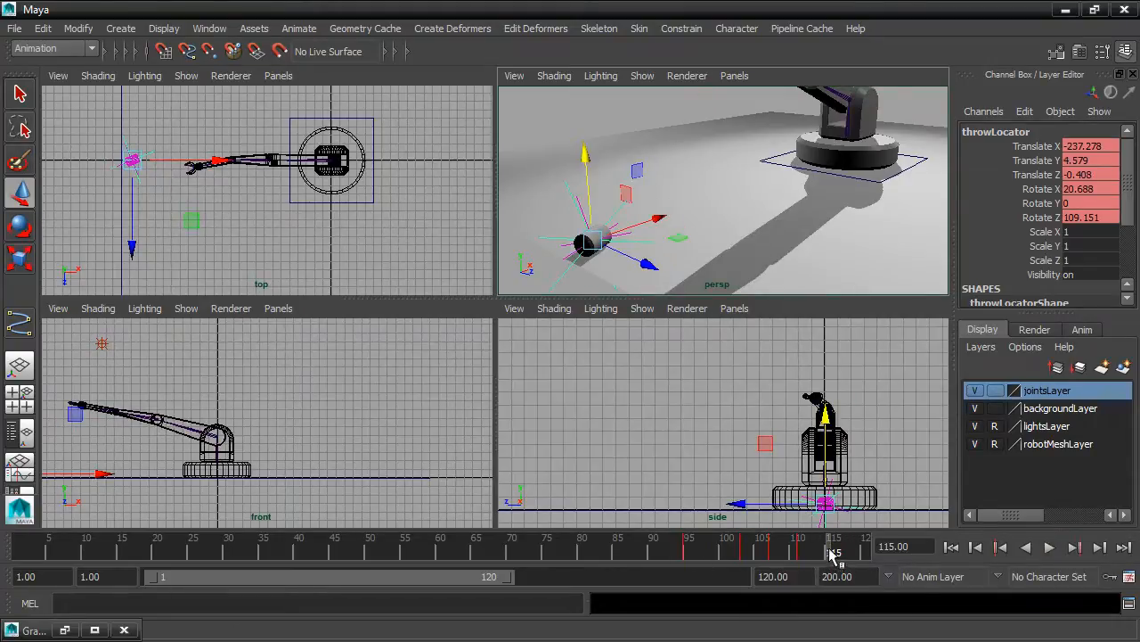
drag(797, 579, 702, 584)
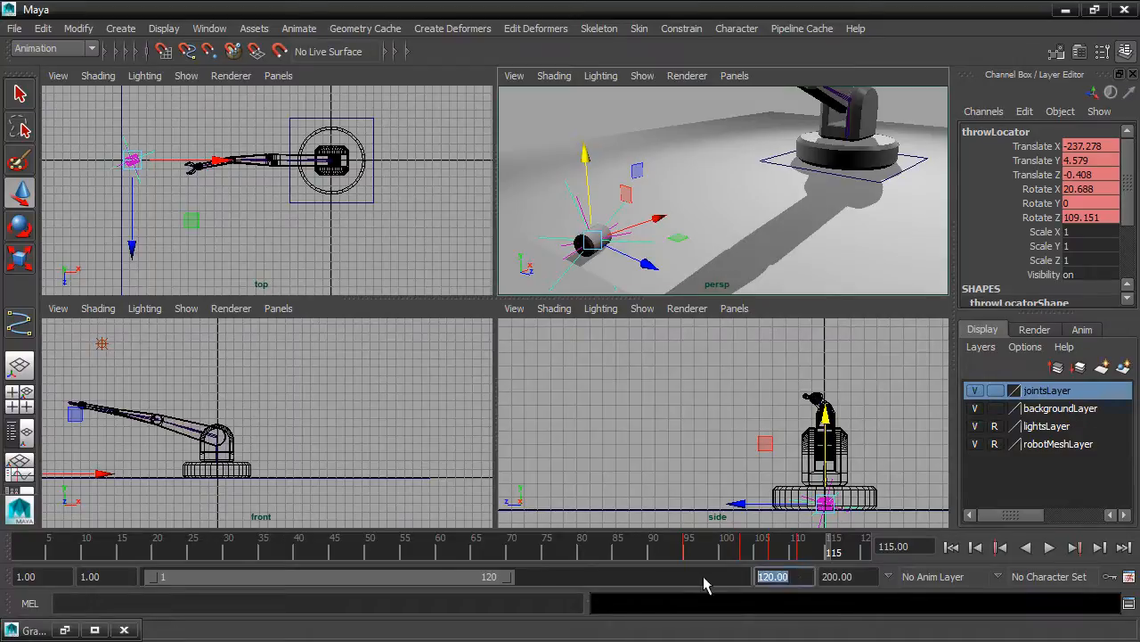
text(160)
key(Return)
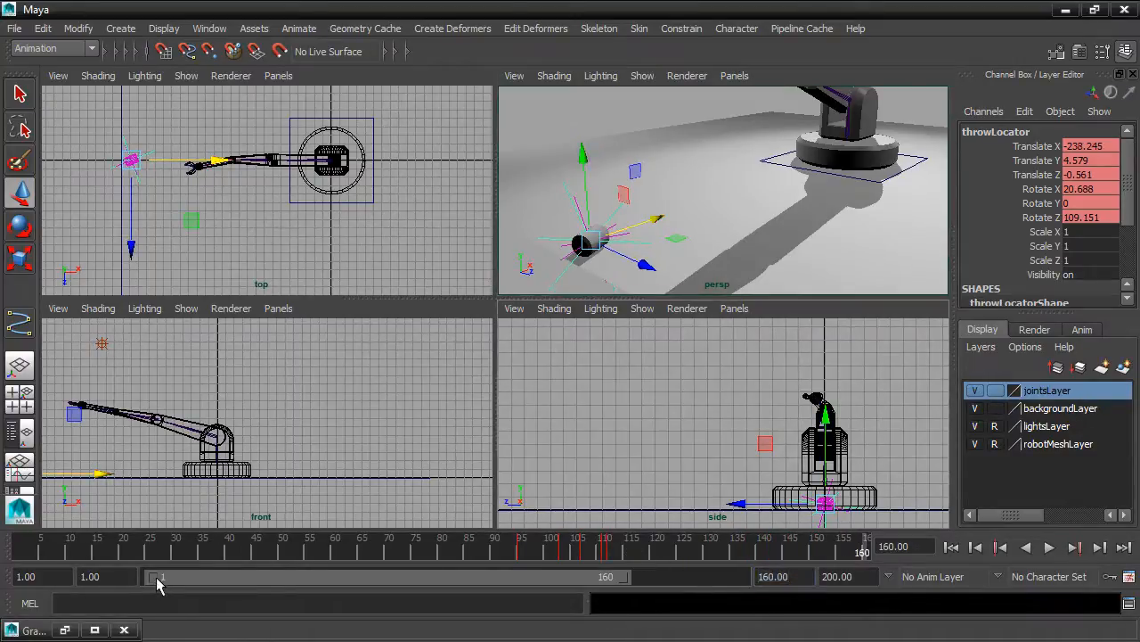
- Start the visible time range at frame 85 and shift throwLocator's frame 112 key to about frame 129
drag(157, 580, 385, 581)
click(326, 550)
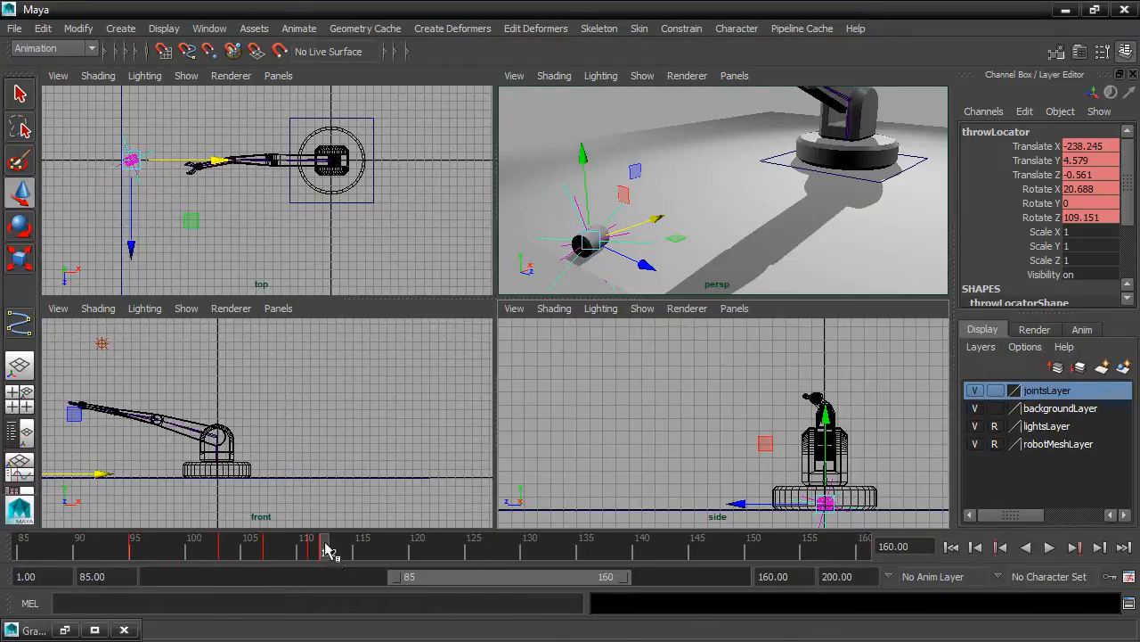
drag(326, 549, 515, 552)
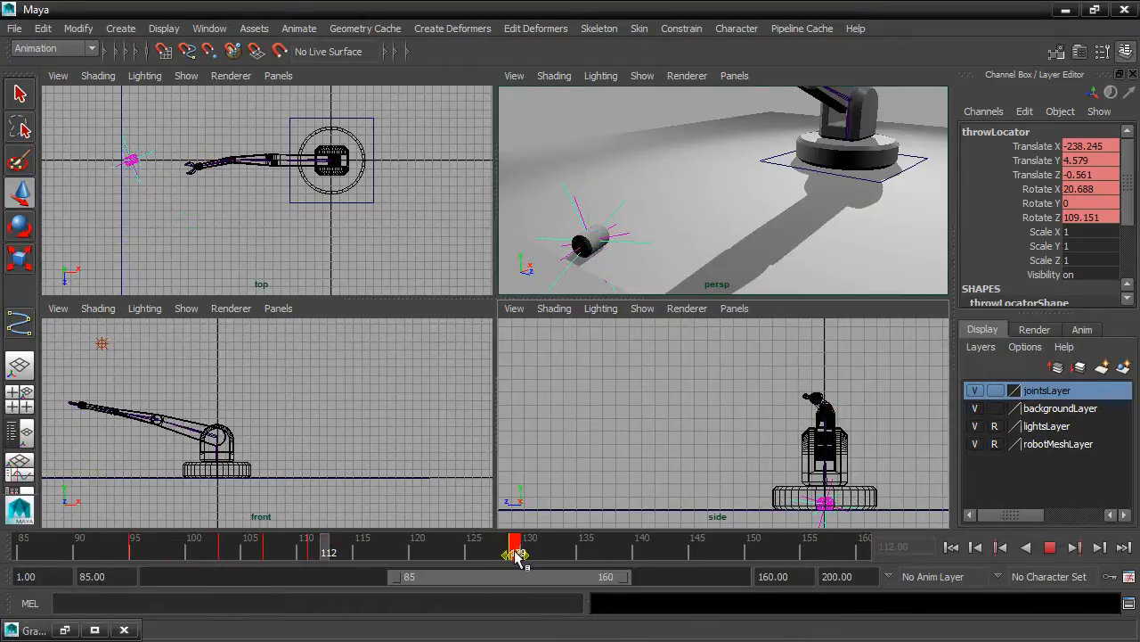
- Hide jointsLayer and all locators in the perspective view, and play the animation from frame 1 to review it
drag(655, 223, 569, 226)
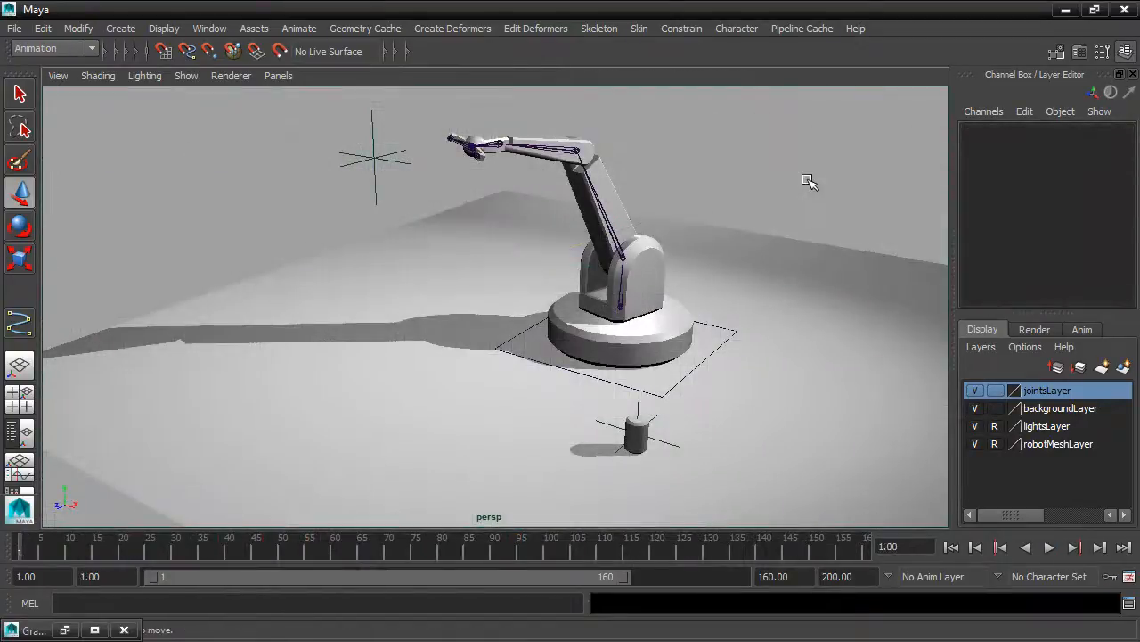
click(974, 391)
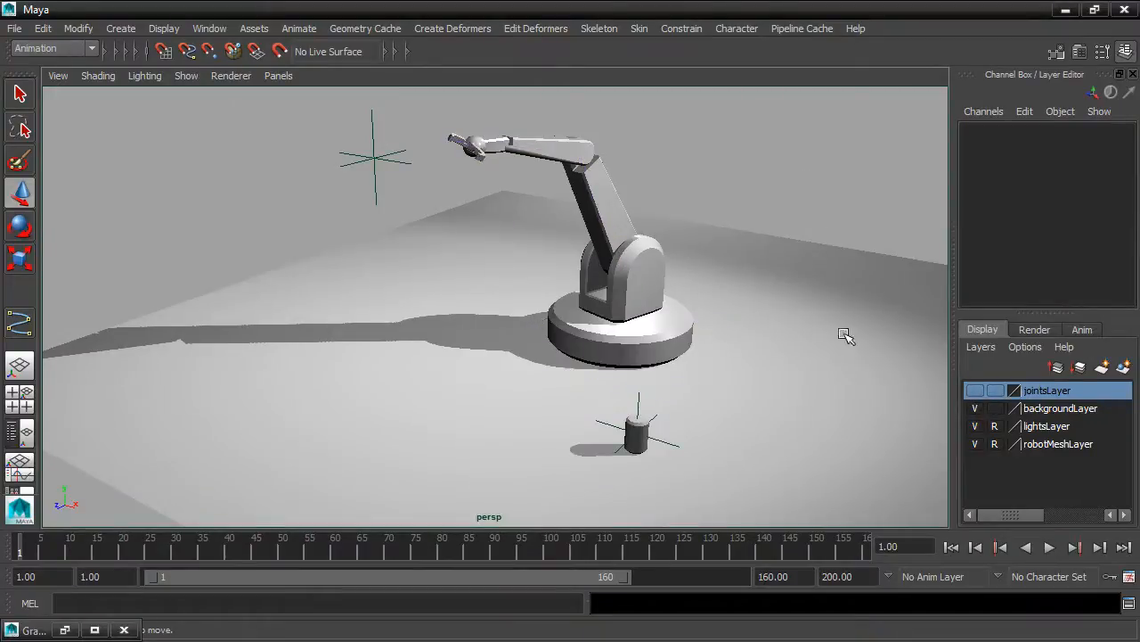
click(183, 76)
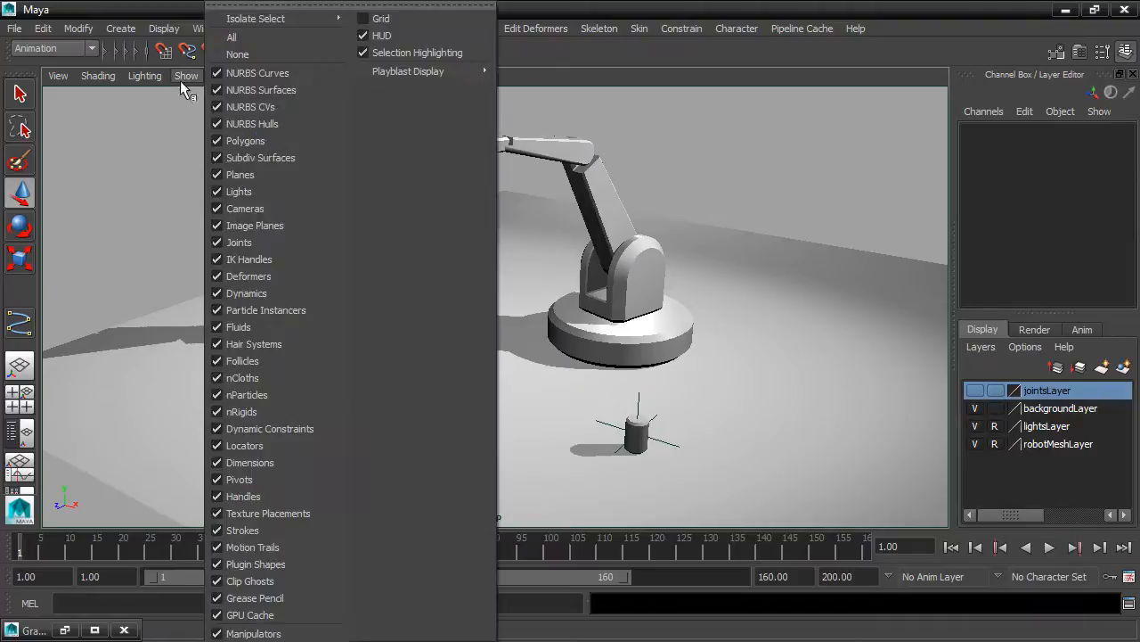
click(250, 445)
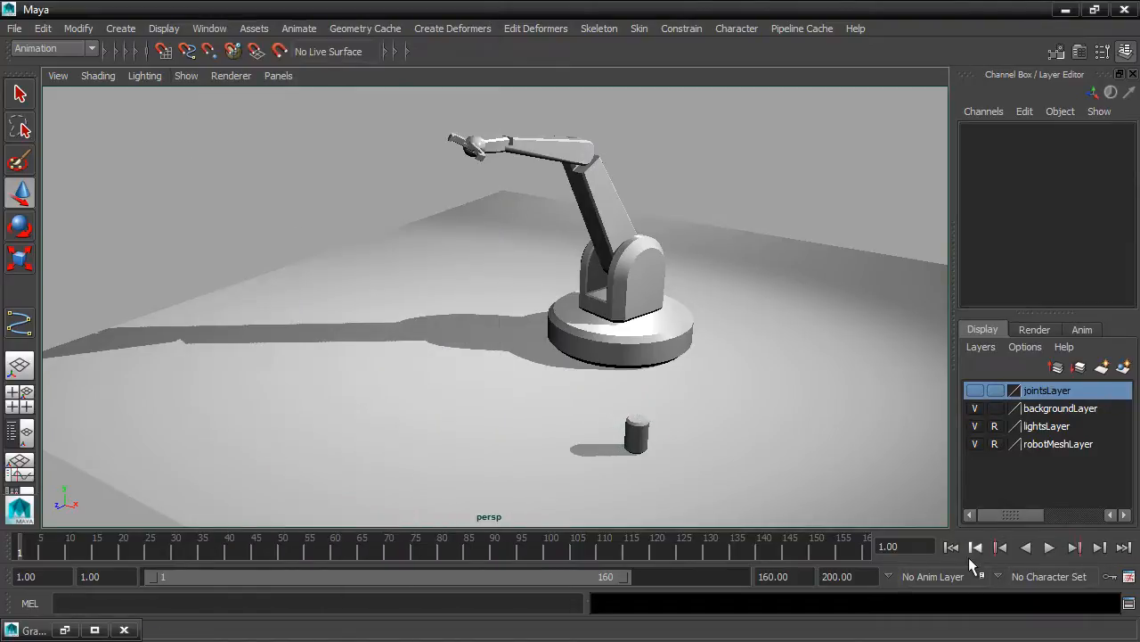
click(1049, 547)
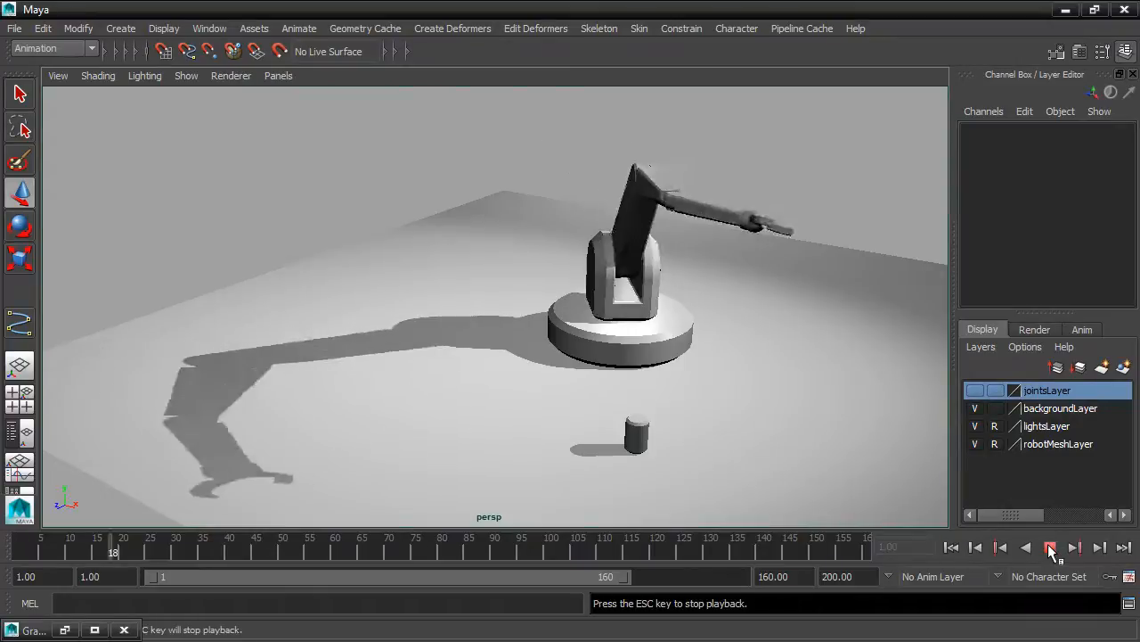